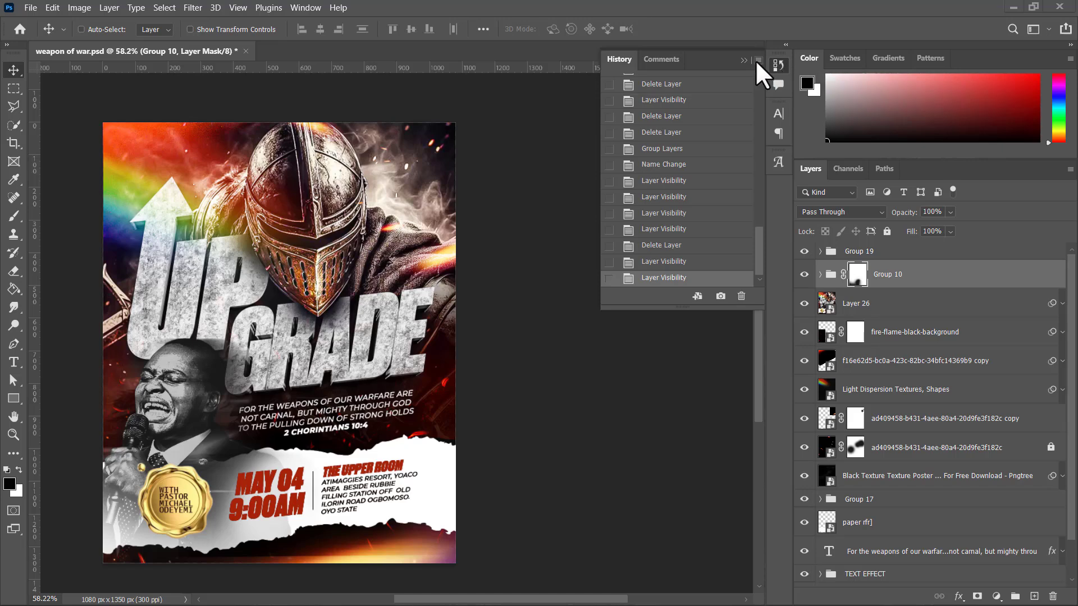
Step: Collapse the edit history and hide every layer and group above the Background layer
{"action": "left_click", "coordinate": [744, 60]}
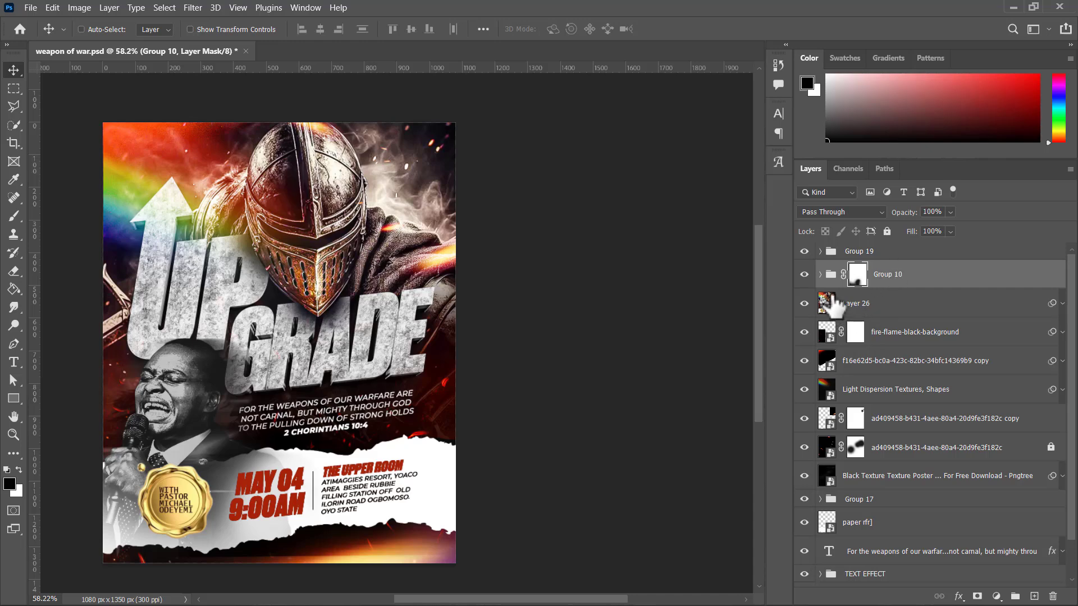
{"action": "scroll", "coordinate": [414, 286], "scroll_direction": "left", "scroll_amount": 2}
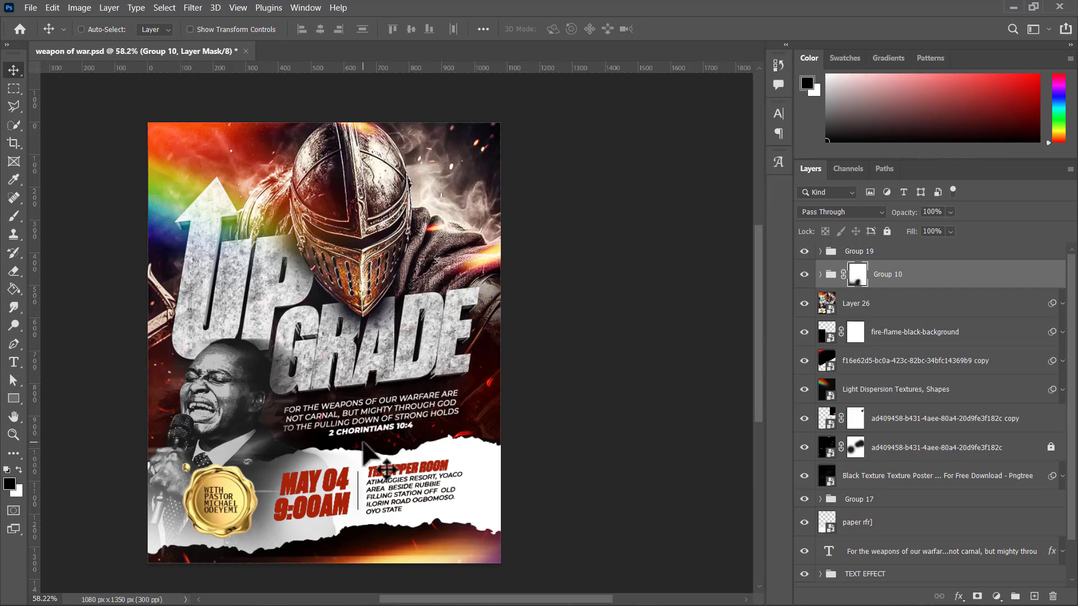
{"action": "scroll", "coordinate": [365, 463], "scroll_direction": "down", "scroll_amount": 1}
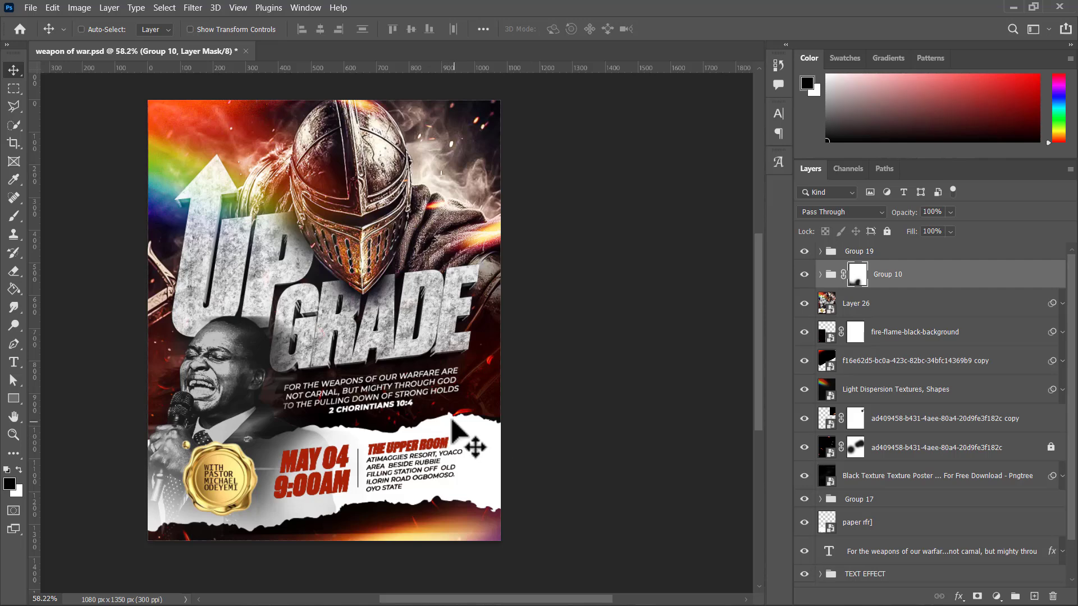
{"action": "scroll", "coordinate": [453, 422], "scroll_direction": "left", "scroll_amount": 3}
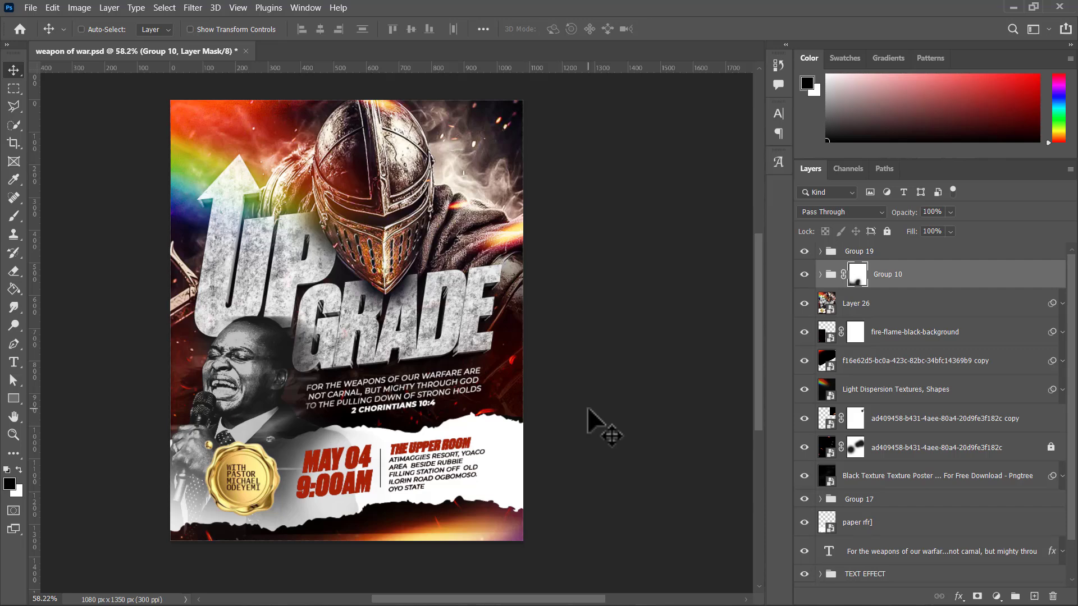
{"action": "left_click", "coordinate": [804, 274]}
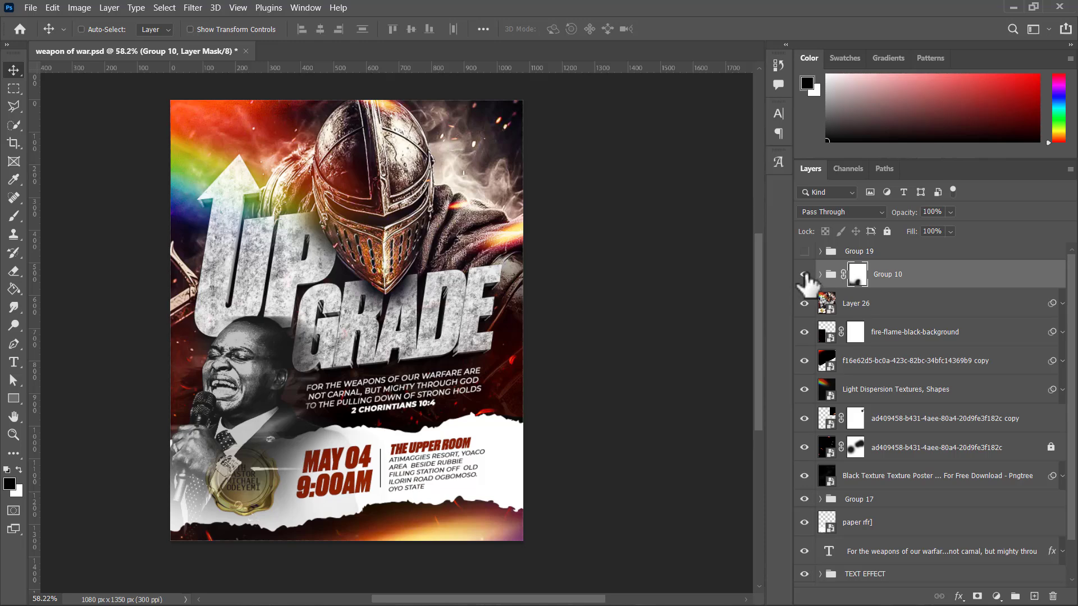
{"action": "left_click_drag", "start_coordinate": [806, 275], "coordinate": [804, 511]}
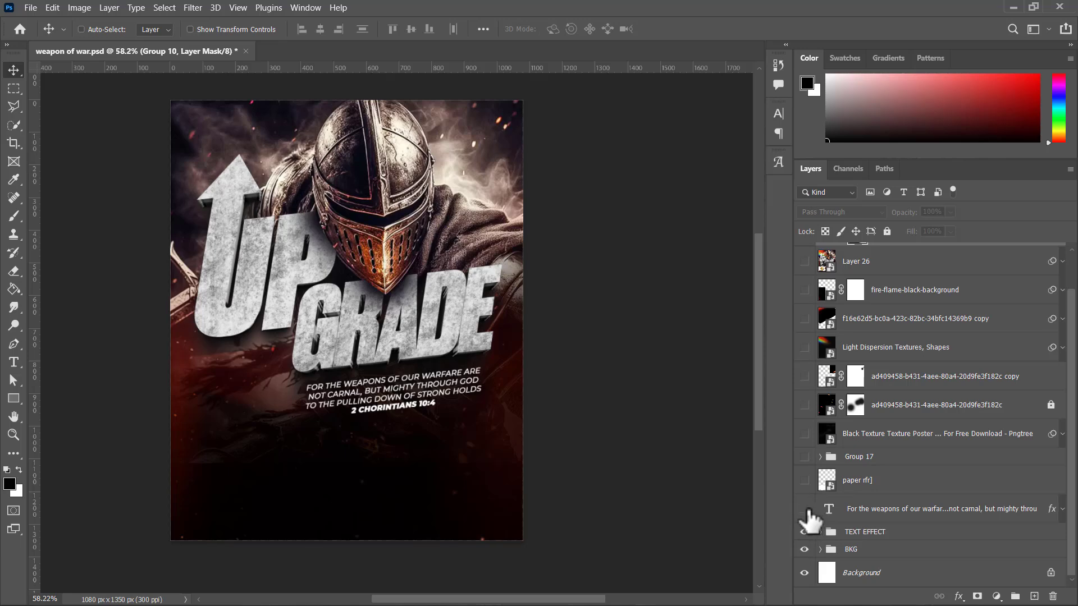
{"action": "left_click", "coordinate": [806, 551]}
{"action": "left_click", "coordinate": [804, 573]}
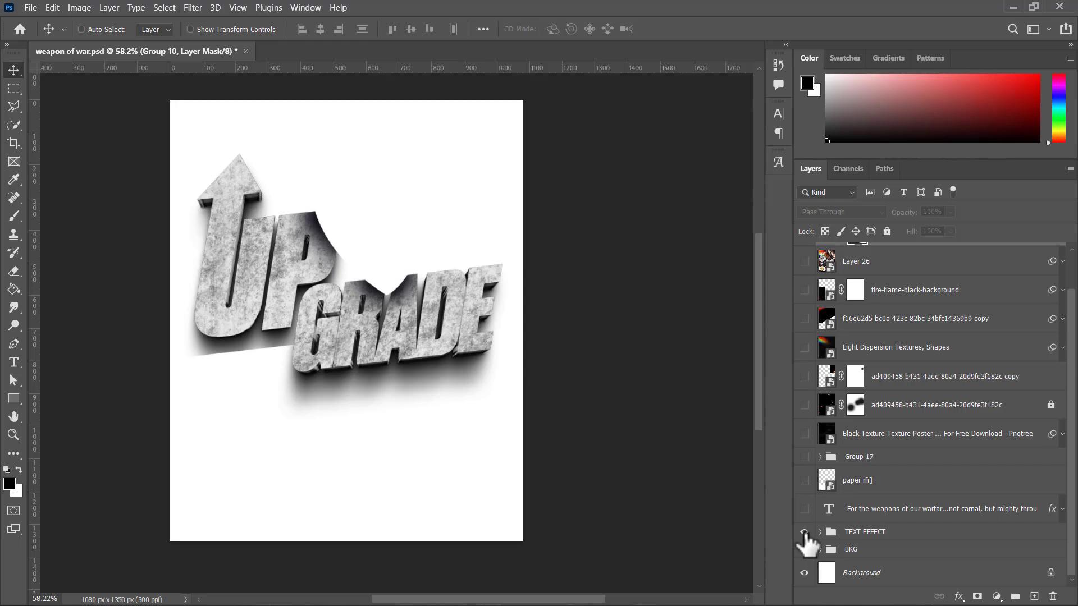
{"action": "left_click", "coordinate": [805, 532]}
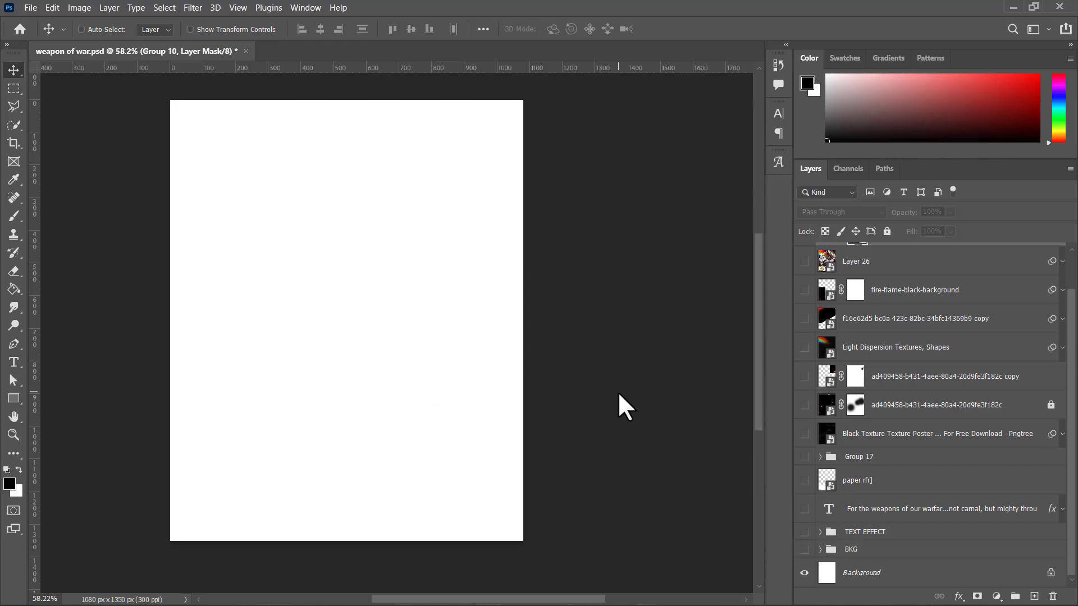
{"action": "scroll", "coordinate": [332, 342], "scroll_direction": "down", "scroll_amount": 1}
{"action": "scroll", "coordinate": [332, 329], "scroll_direction": "up", "scroll_amount": 3}
{"action": "scroll", "coordinate": [332, 330], "scroll_direction": "down", "scroll_amount": 2}
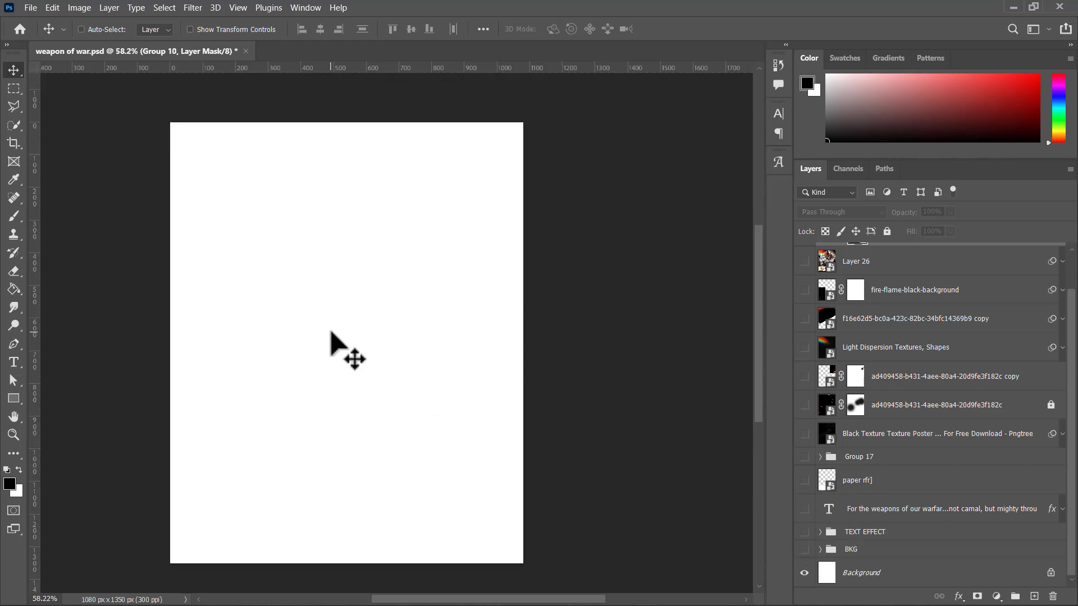
{"action": "scroll", "coordinate": [330, 331], "scroll_direction": "left", "scroll_amount": 1}
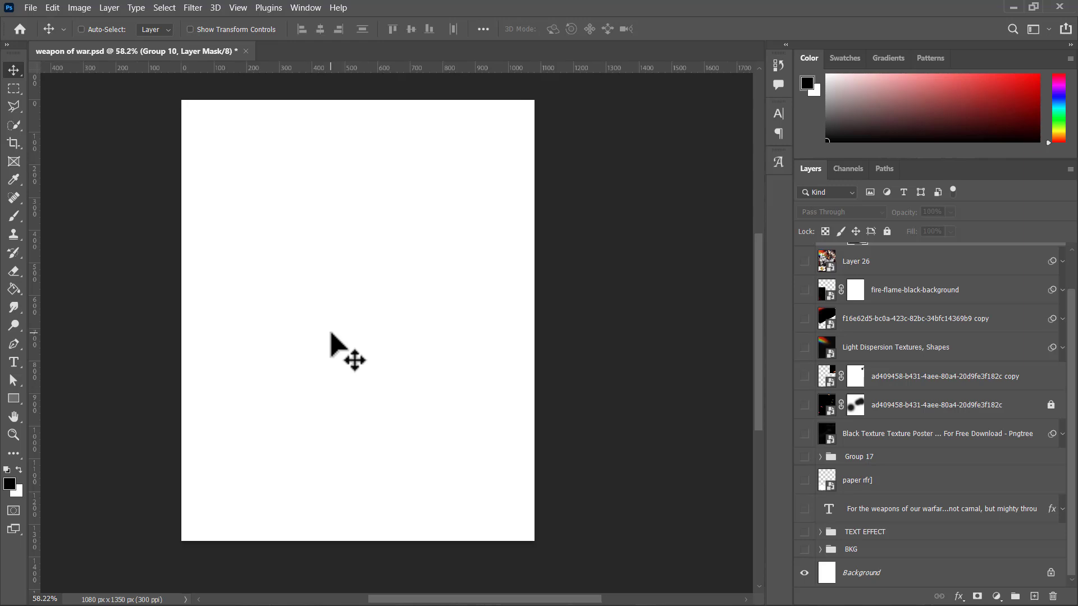
{"action": "scroll", "coordinate": [332, 345], "scroll_direction": "right", "scroll_amount": 2}
{"action": "scroll", "coordinate": [333, 343], "scroll_direction": "left", "scroll_amount": 1}
{"action": "scroll", "coordinate": [332, 343], "scroll_direction": "right", "scroll_amount": 5}
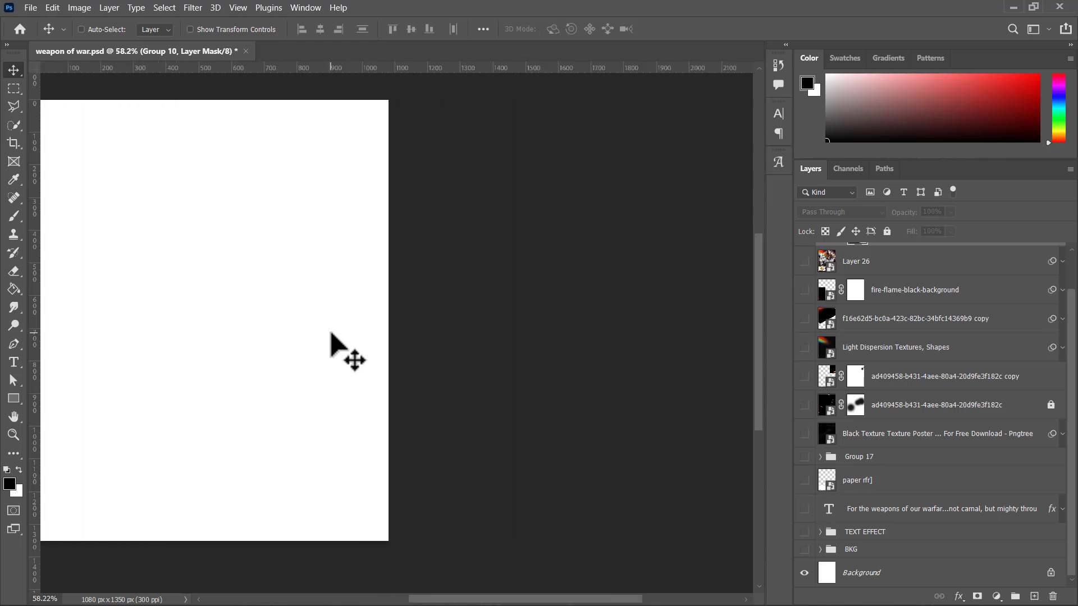
{"action": "scroll", "coordinate": [332, 344], "scroll_direction": "left", "scroll_amount": 8}
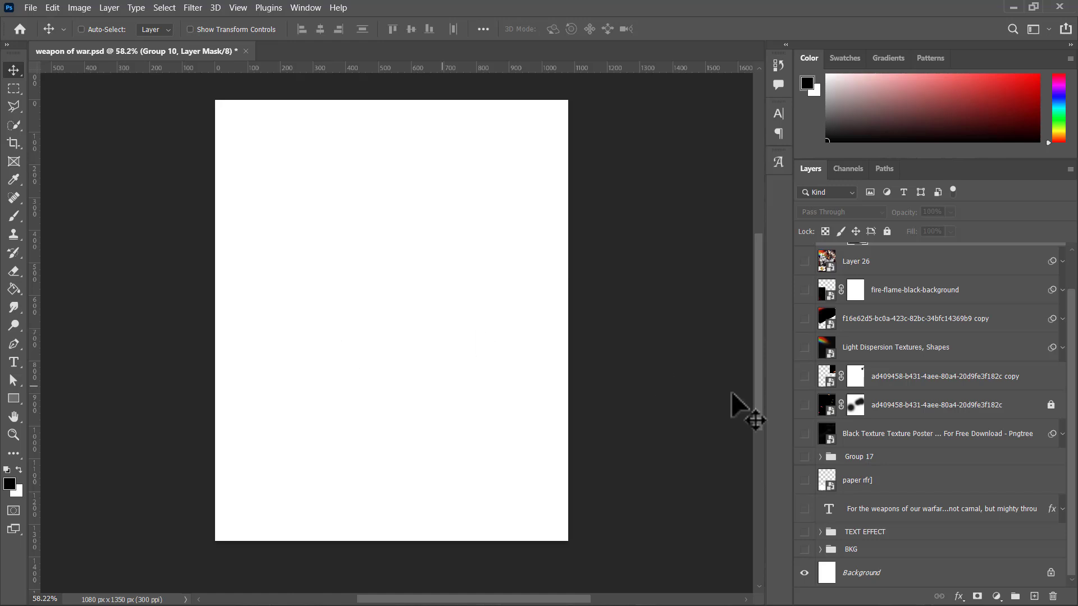
Step: Expand the BKG group, make the group visible and hide all the layers and subgroups inside it
{"action": "left_click", "coordinate": [820, 550]}
{"action": "scroll", "coordinate": [825, 539], "scroll_direction": "down", "scroll_amount": 2}
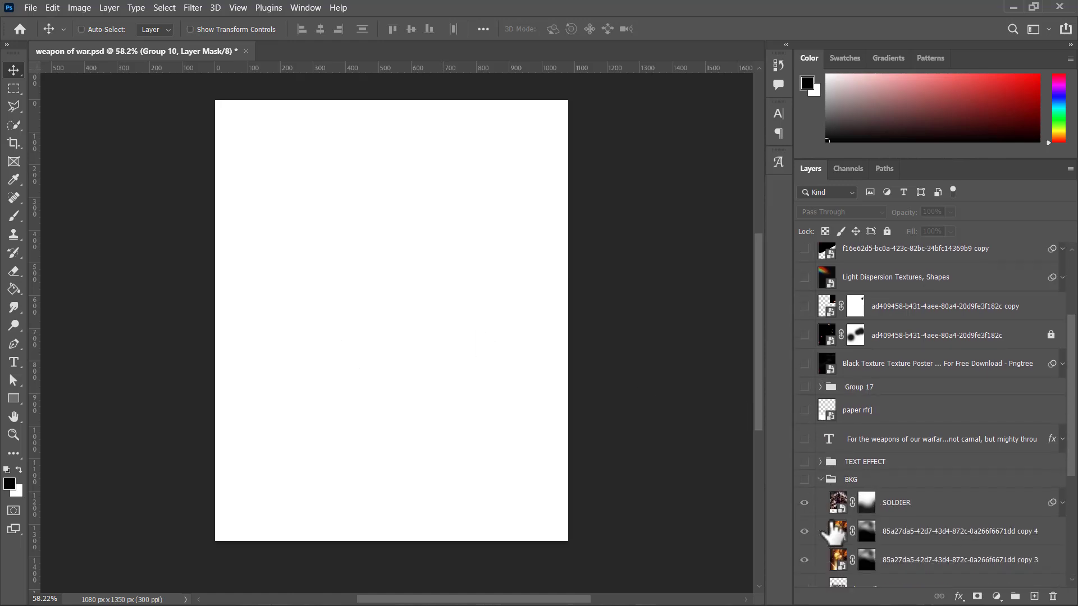
{"action": "scroll", "coordinate": [833, 533], "scroll_direction": "down", "scroll_amount": 6}
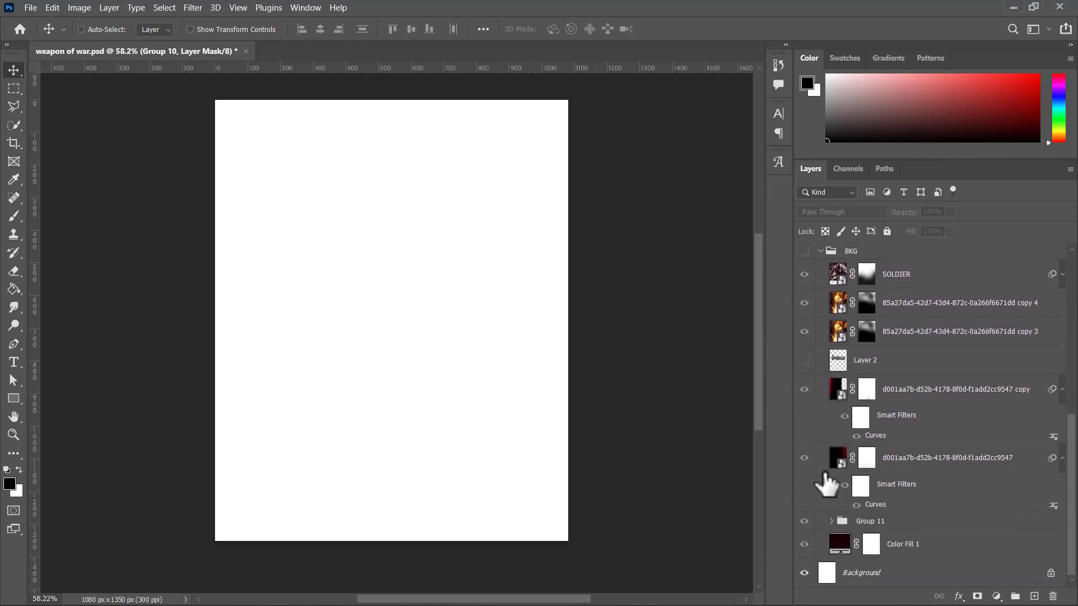
{"action": "left_click", "coordinate": [804, 252]}
{"action": "left_click", "coordinate": [804, 274]}
{"action": "left_click", "coordinate": [803, 544]}
{"action": "left_click", "coordinate": [803, 521]}
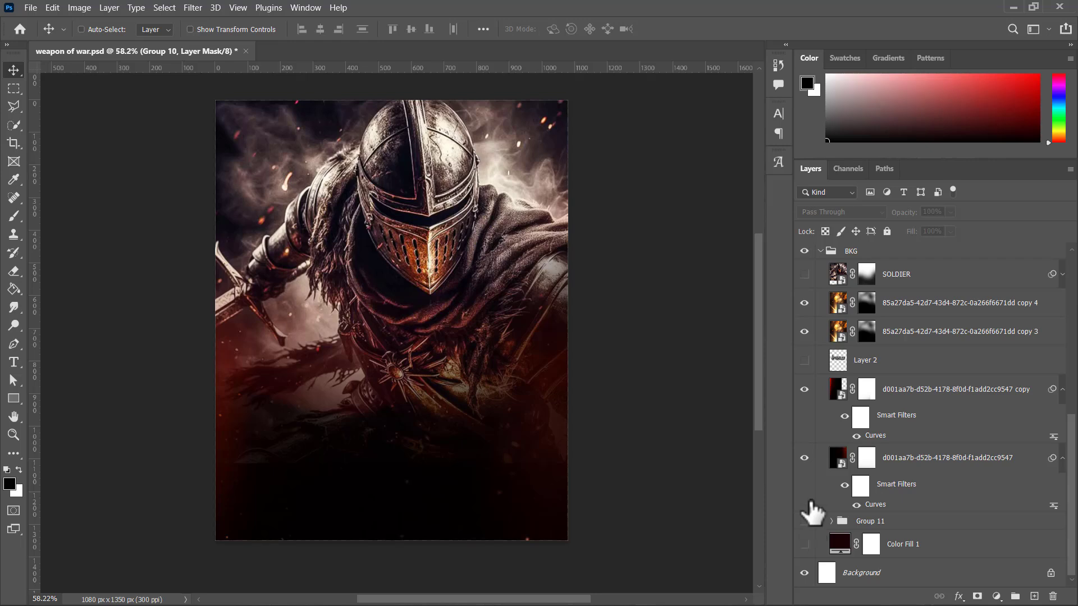
{"action": "left_click", "coordinate": [804, 458]}
{"action": "left_click", "coordinate": [804, 389]}
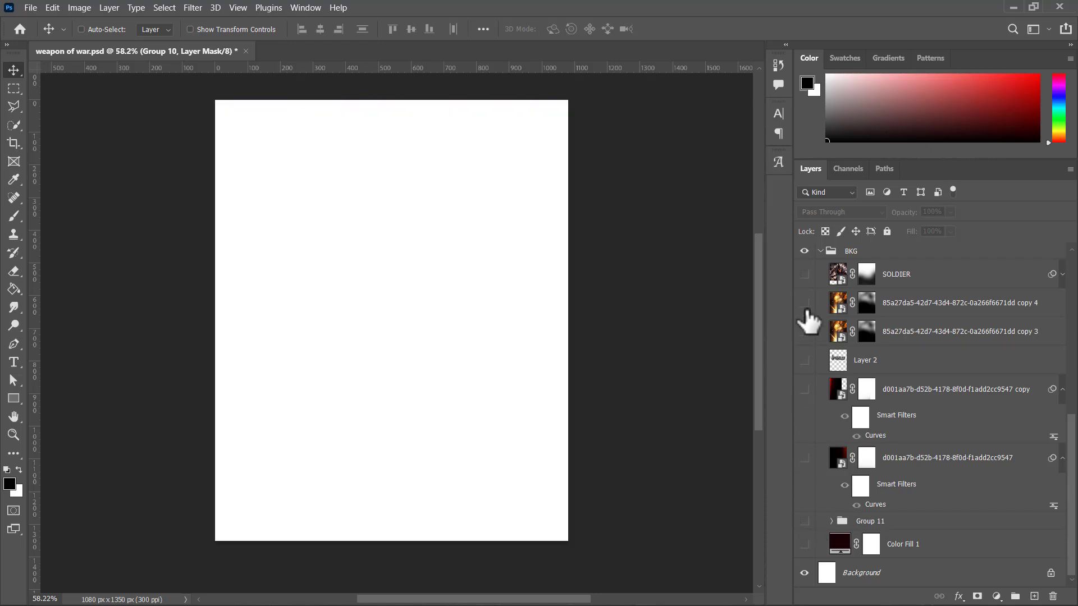
Step: Show the Color Fill 1 layer at the base of the BKG group and select it
{"action": "left_click", "coordinate": [806, 544]}
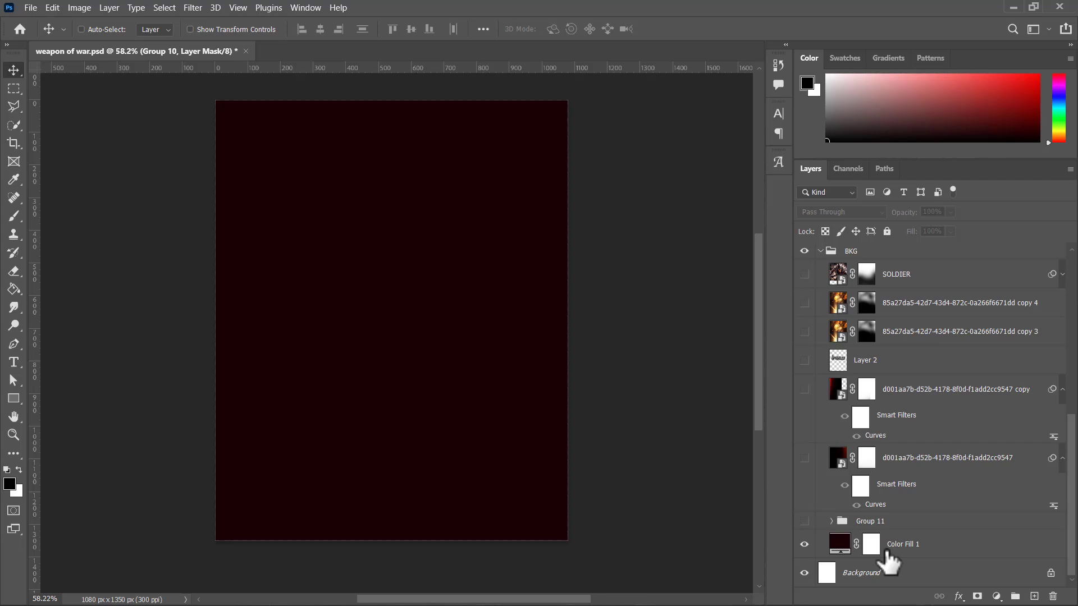
{"action": "left_click", "coordinate": [879, 553]}
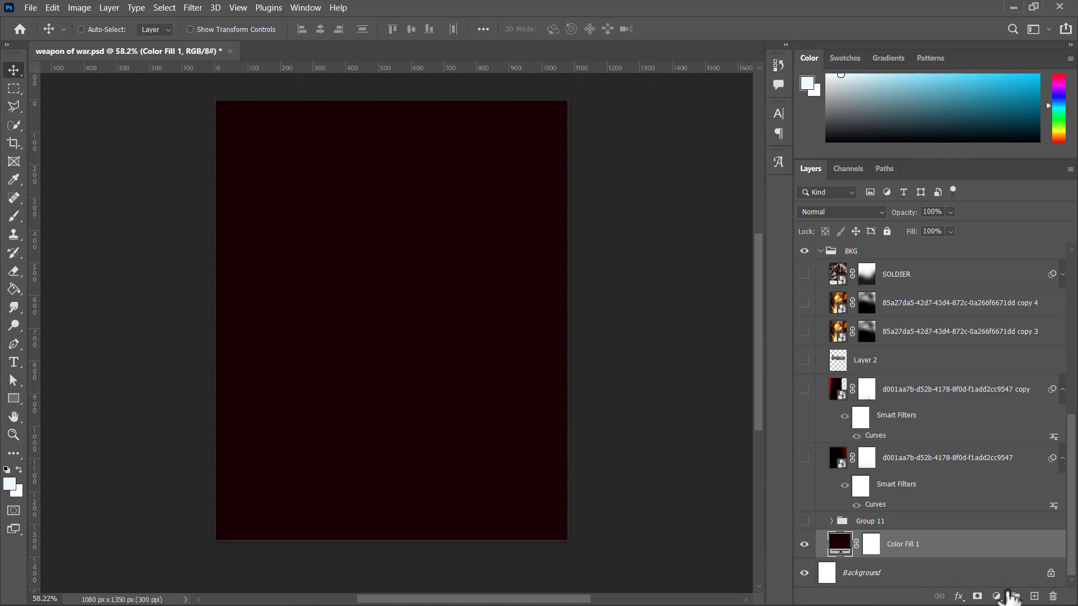
{"action": "left_click", "coordinate": [998, 597]}
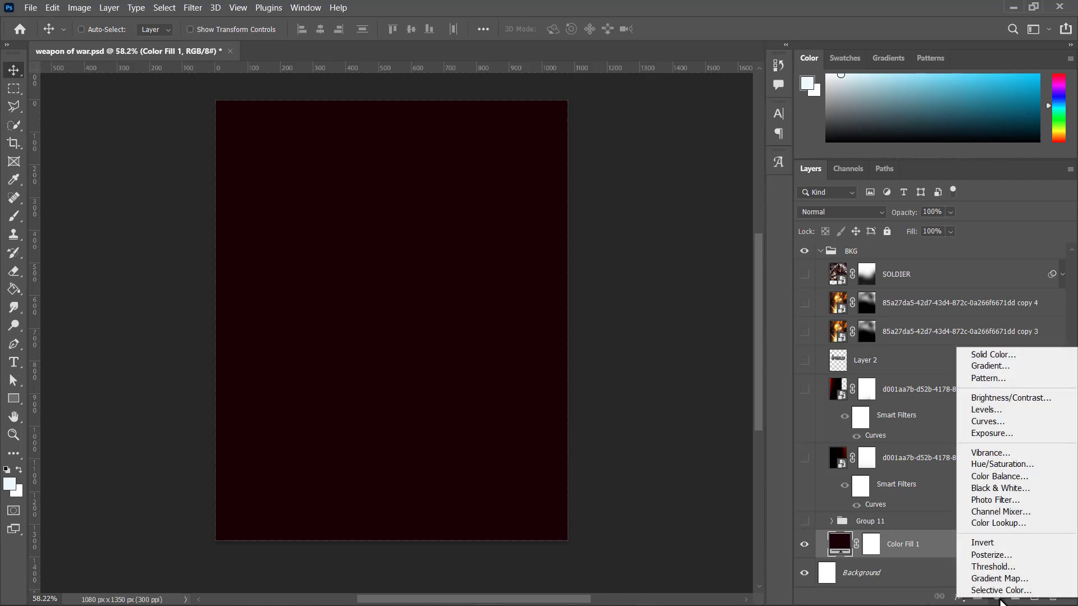
{"action": "left_click", "coordinate": [914, 599]}
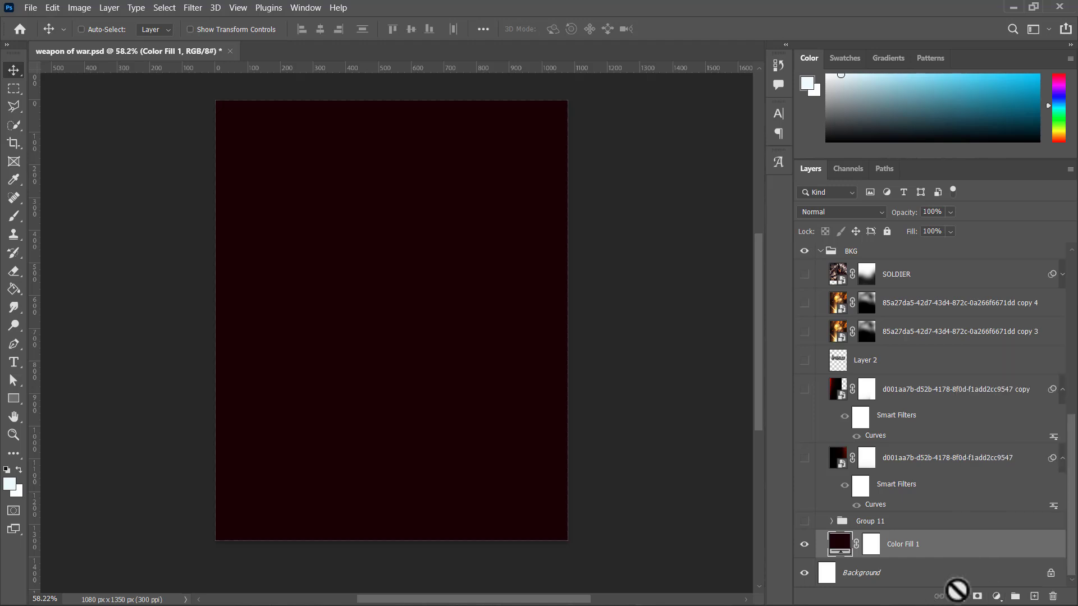
Step: Add a Solid Color fill layer in dark red #140101 above Color Fill 1 and hide the new layer
{"action": "left_click", "coordinate": [998, 597]}
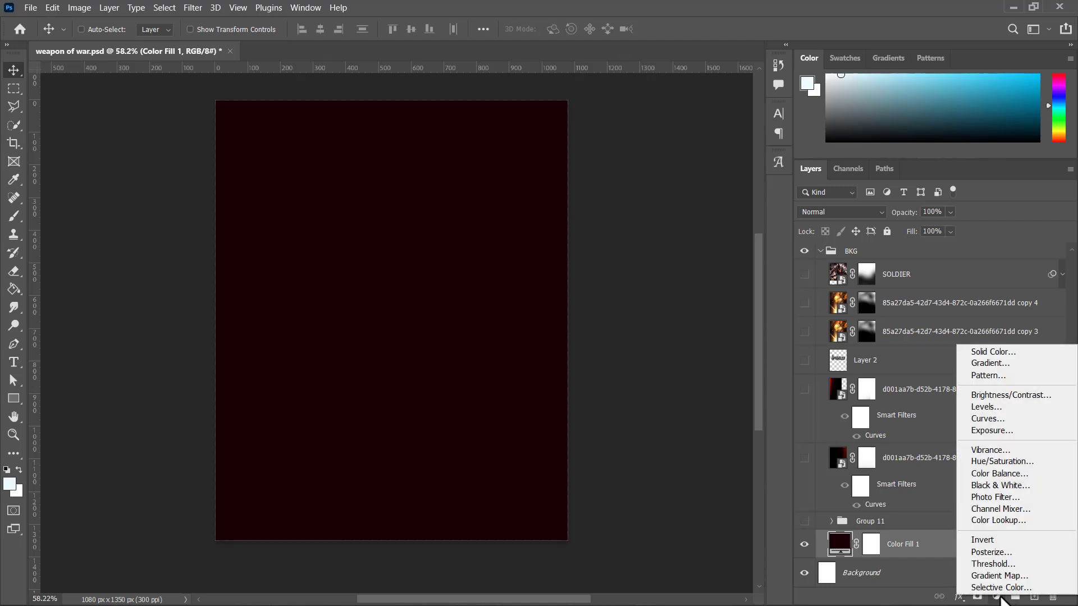
{"action": "left_click", "coordinate": [979, 355]}
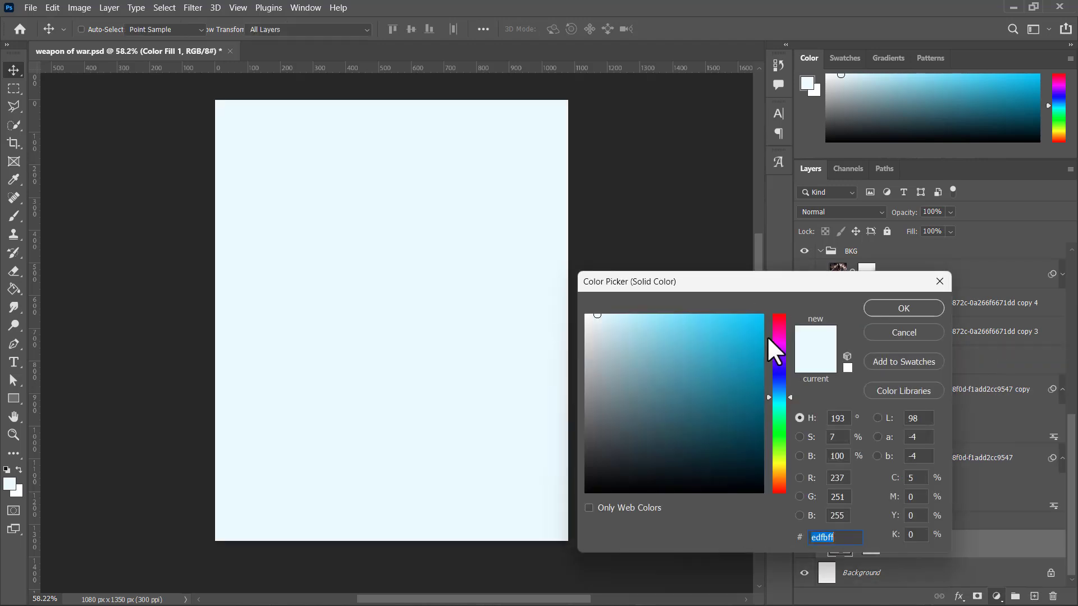
{"action": "mouse_move", "coordinate": [768, 347]}
{"action": "left_mouse_down"}
{"action": "mouse_move", "coordinate": [771, 399]}
{"action": "mouse_move", "coordinate": [769, 337]}
{"action": "mouse_move", "coordinate": [757, 331]}
{"action": "mouse_move", "coordinate": [751, 456]}
{"action": "left_mouse_up"}
{"action": "left_click_drag", "start_coordinate": [775, 350], "coordinate": [770, 531]}
{"action": "left_click_drag", "start_coordinate": [753, 436], "coordinate": [758, 464]}
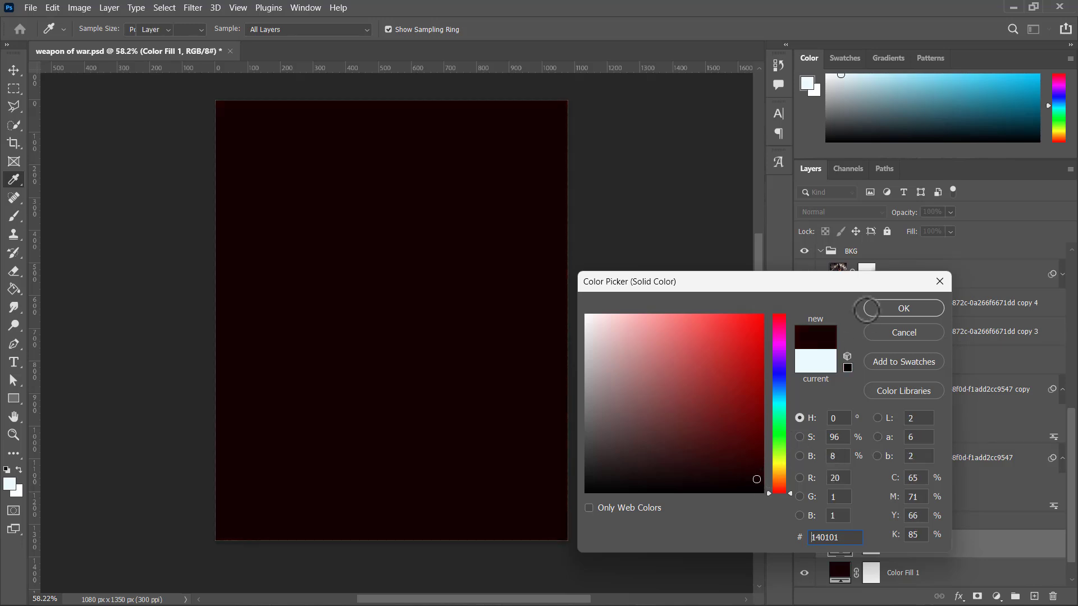
{"action": "left_click", "coordinate": [903, 308]}
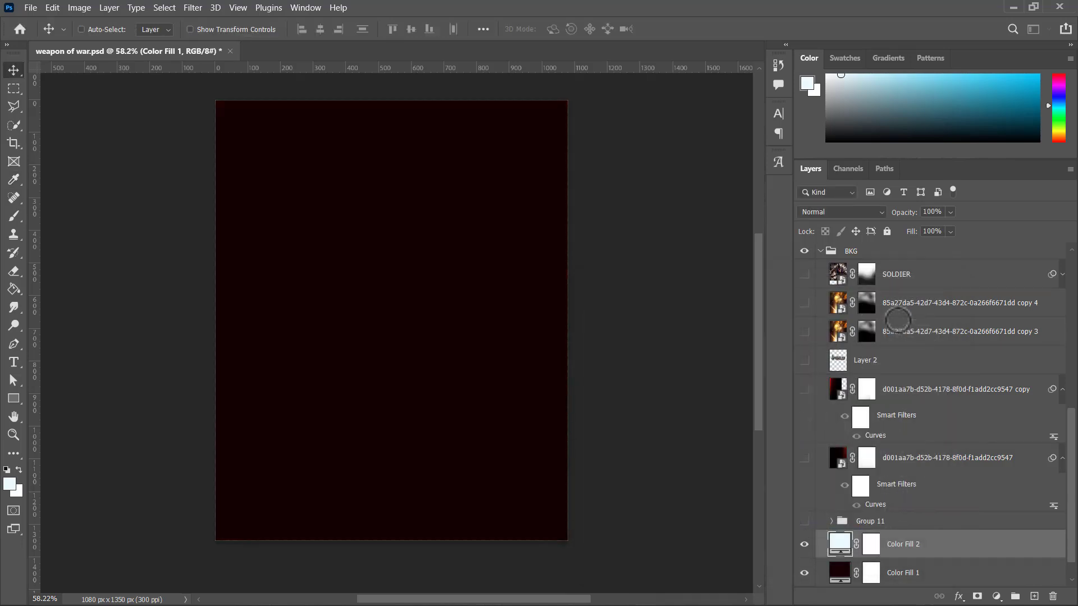
{"action": "left_click", "coordinate": [804, 544]}
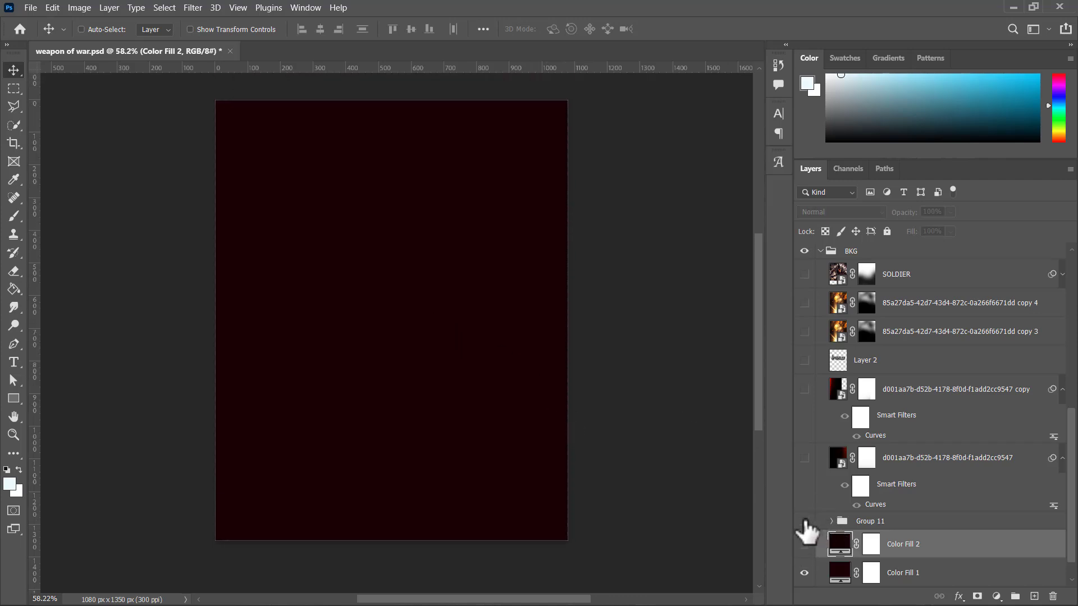
Step: Show and expand Group 11, and select its Blurred Dark Orange Background layer
{"action": "left_click", "coordinate": [804, 521]}
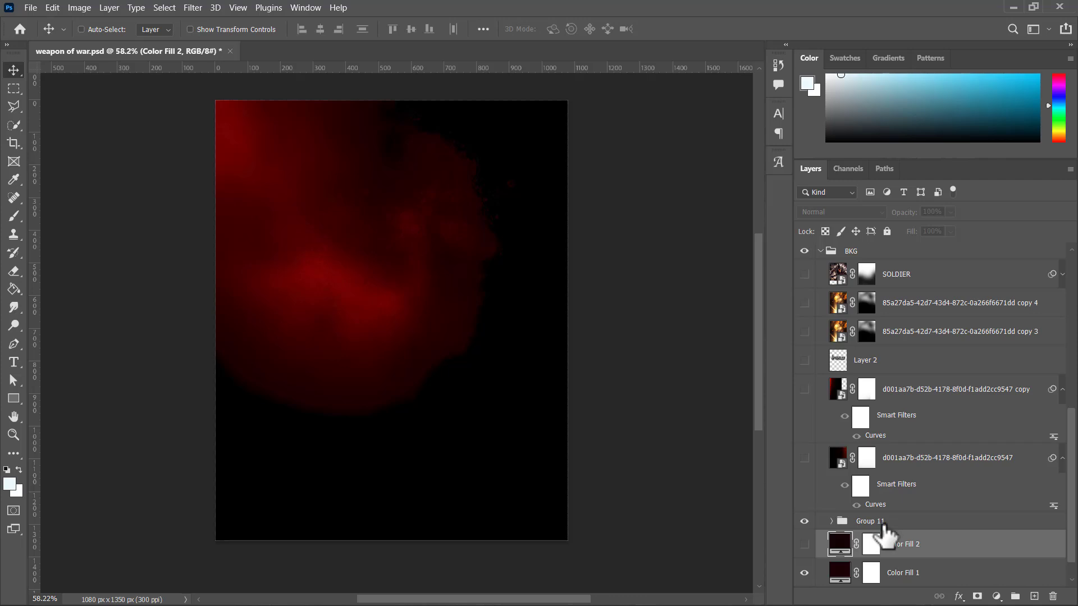
{"action": "left_click", "coordinate": [876, 522]}
{"action": "left_click", "coordinate": [831, 521]}
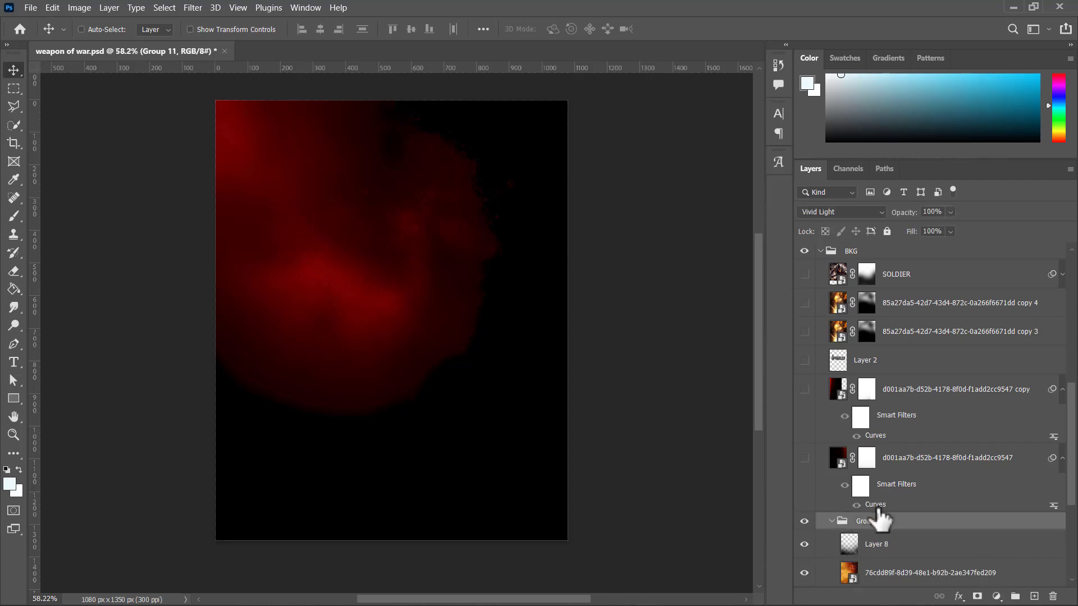
{"action": "scroll", "coordinate": [879, 520], "scroll_direction": "down", "scroll_amount": 6}
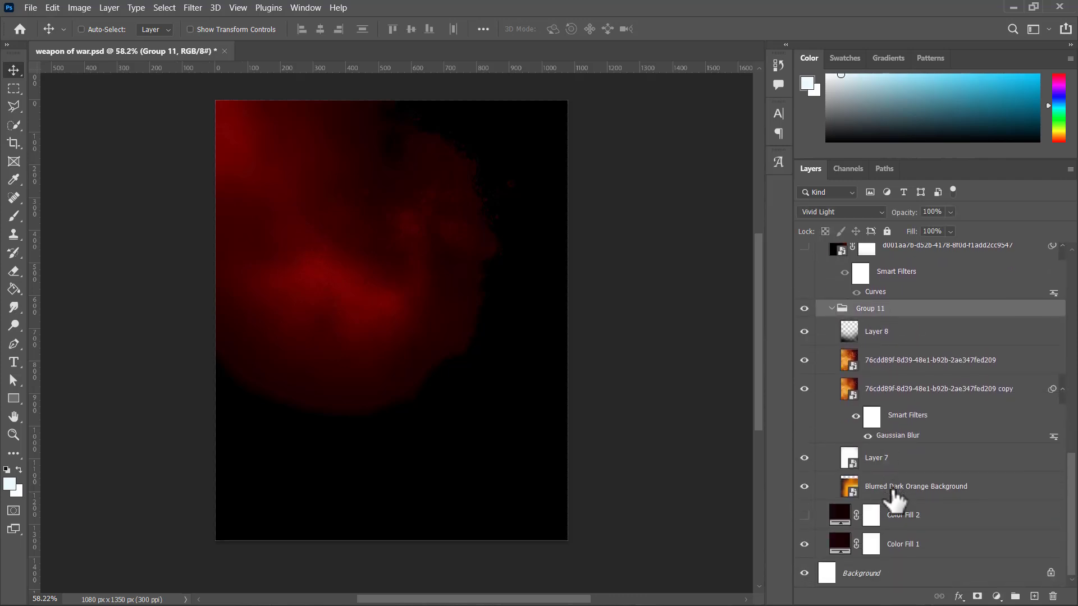
{"action": "left_click", "coordinate": [894, 494]}
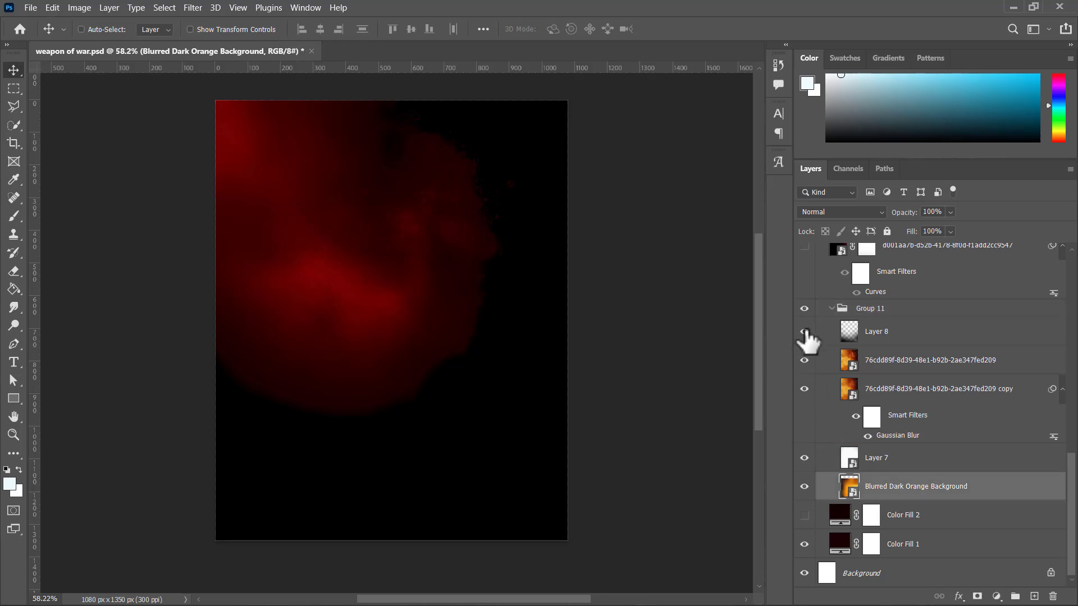
Step: Hide Layer 8, both 76cdd89f texture layers and Layer 7 inside Group 11, previewing Layer 7 once on its own
{"action": "left_click", "coordinate": [804, 332]}
{"action": "left_click", "coordinate": [804, 360]}
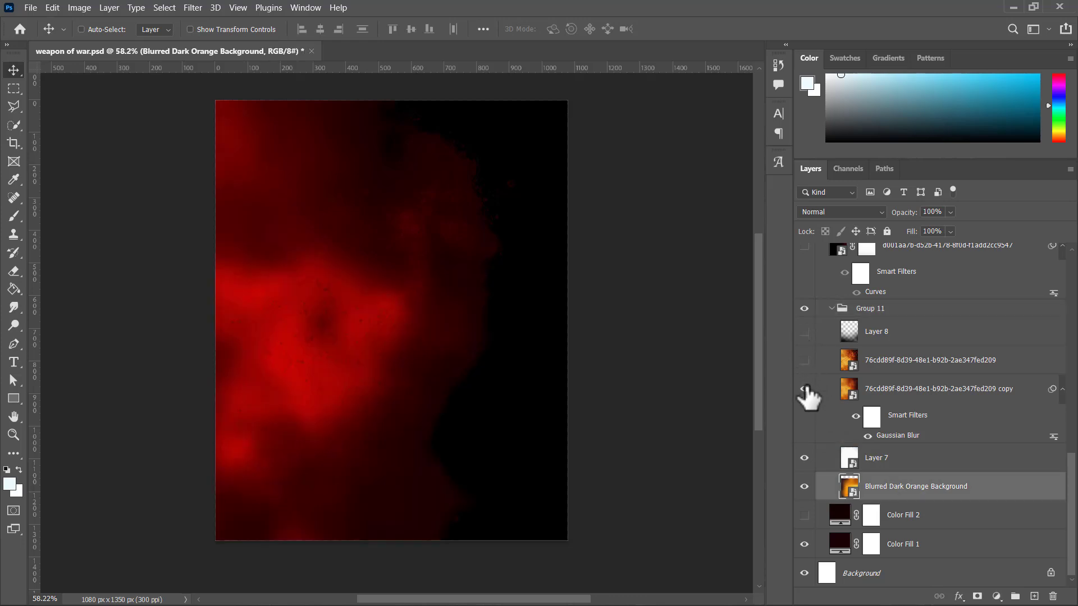
{"action": "left_click", "coordinate": [804, 389]}
{"action": "left_click", "coordinate": [804, 457]}
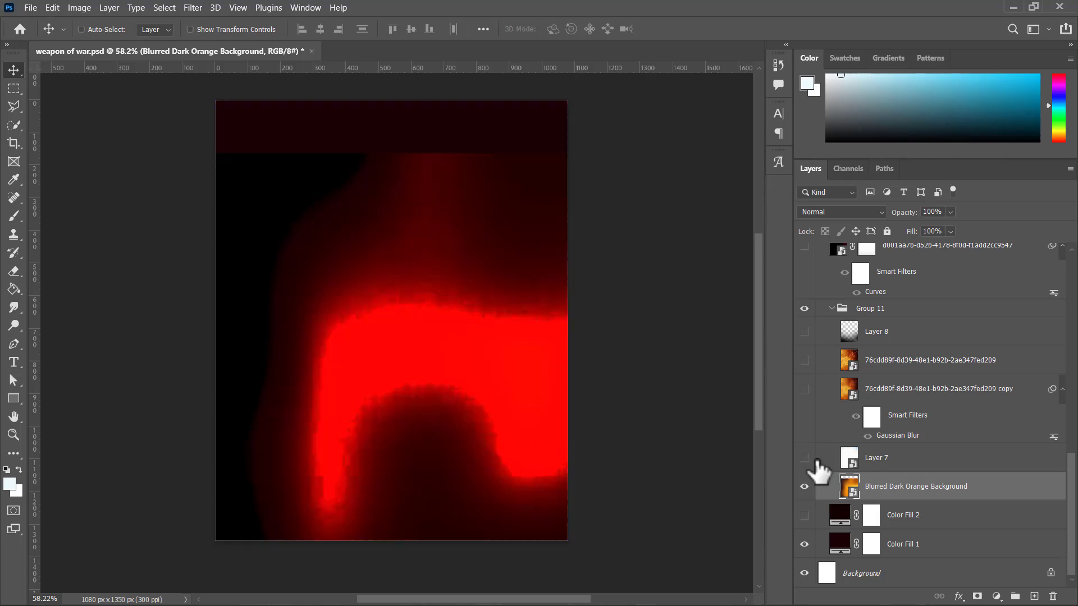
{"action": "left_click", "coordinate": [805, 459]}
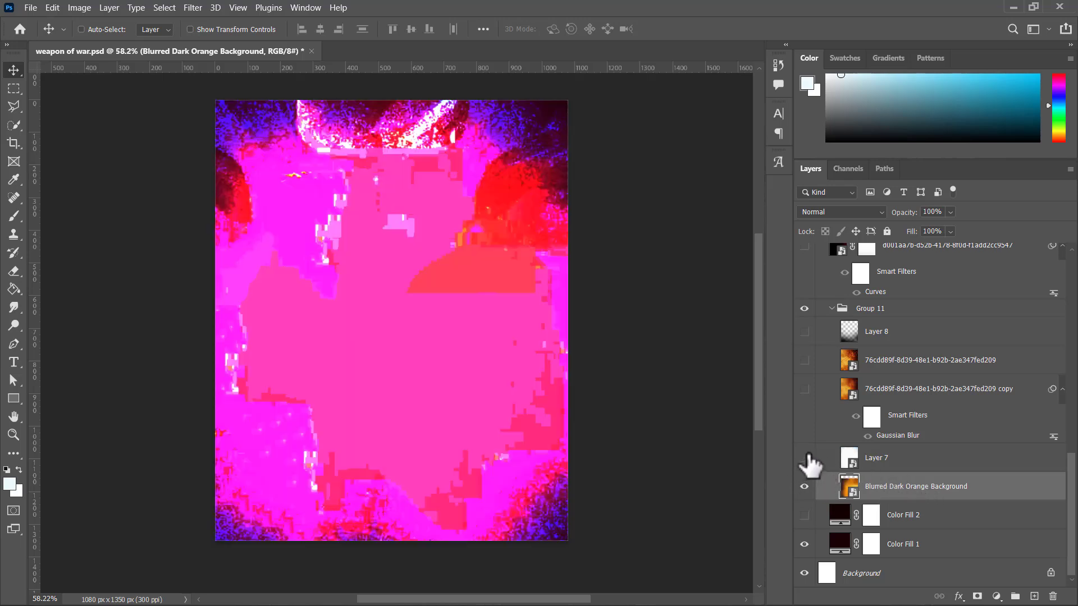
{"action": "left_click", "coordinate": [805, 458]}
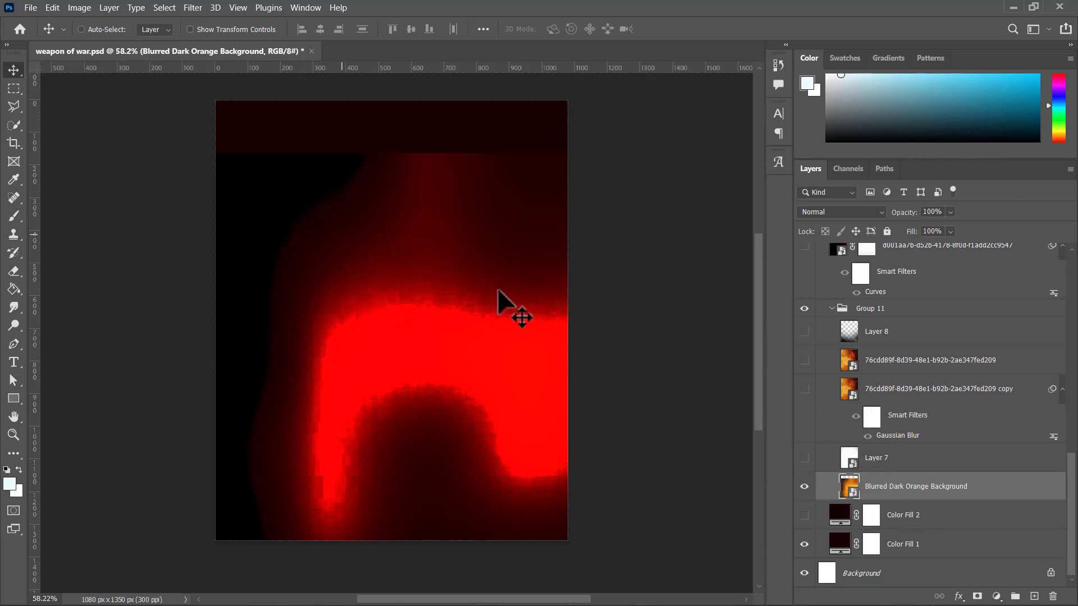
Step: Move the Blurred Dark Orange Background image up the canvas and back down to near its starting height
{"action": "left_click_drag", "start_coordinate": [509, 317], "coordinate": [487, 250]}
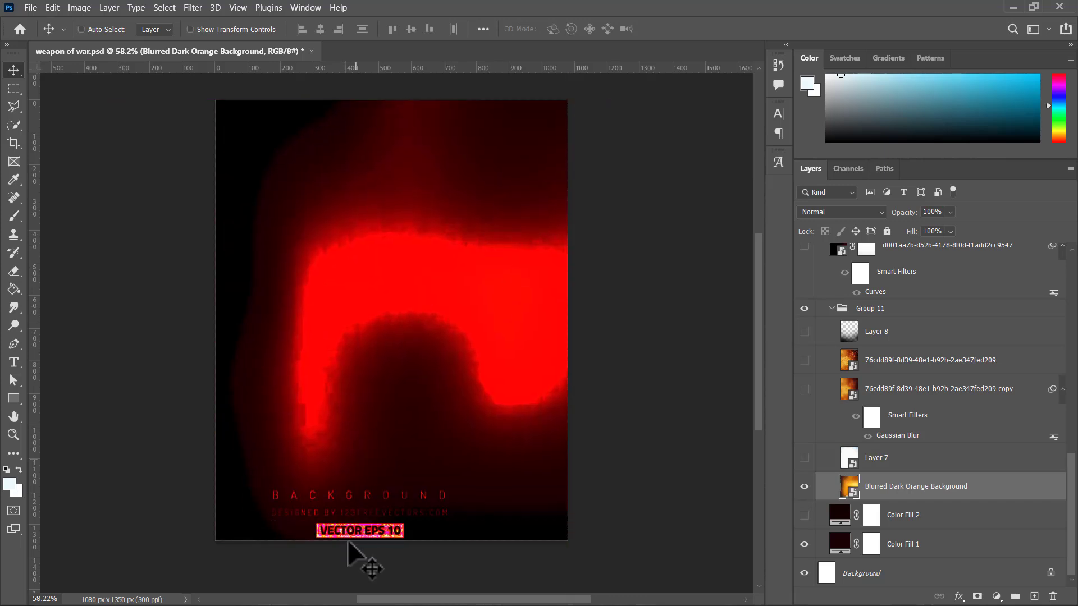
{"action": "left_click_drag", "start_coordinate": [375, 368], "coordinate": [374, 437]}
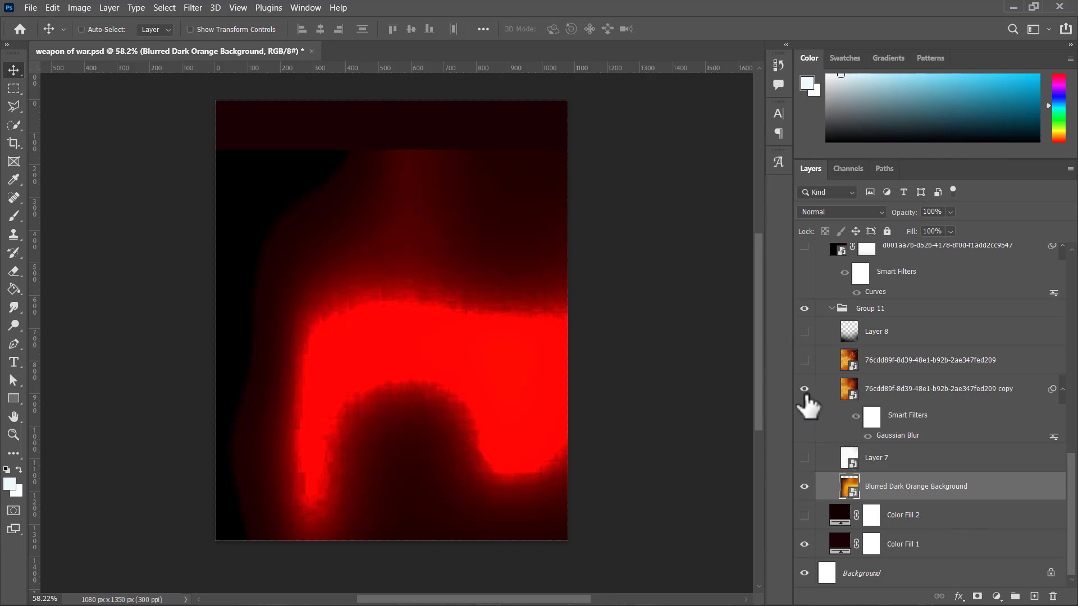
Step: Select the 76cdd89f copy layer, preview it without its Gaussian Blur, and show the original 76cdd89f layer above it
{"action": "left_click", "coordinate": [907, 396]}
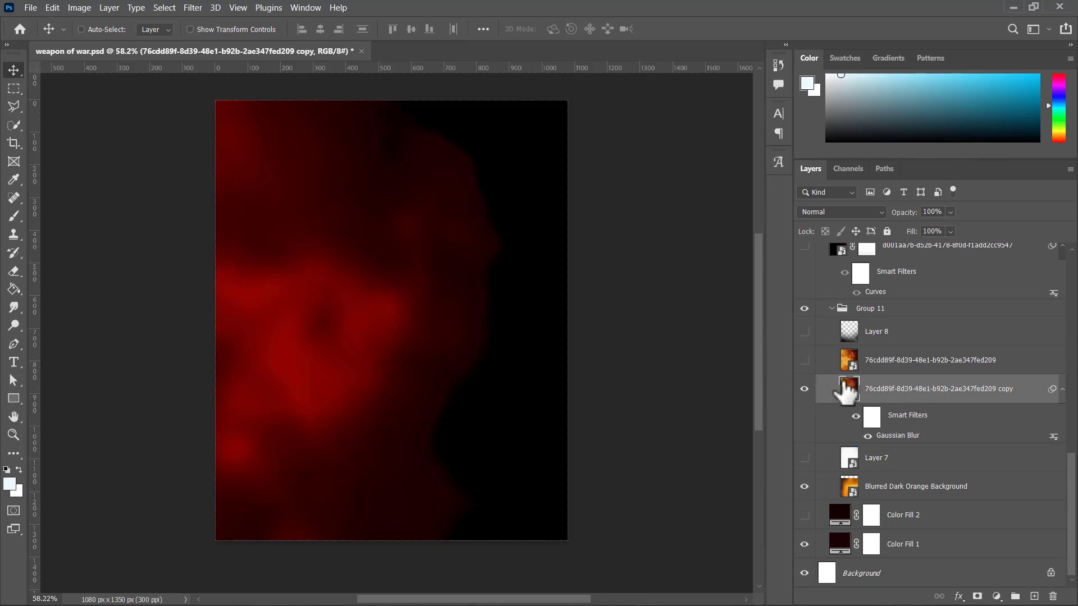
{"action": "left_click", "coordinate": [869, 440]}
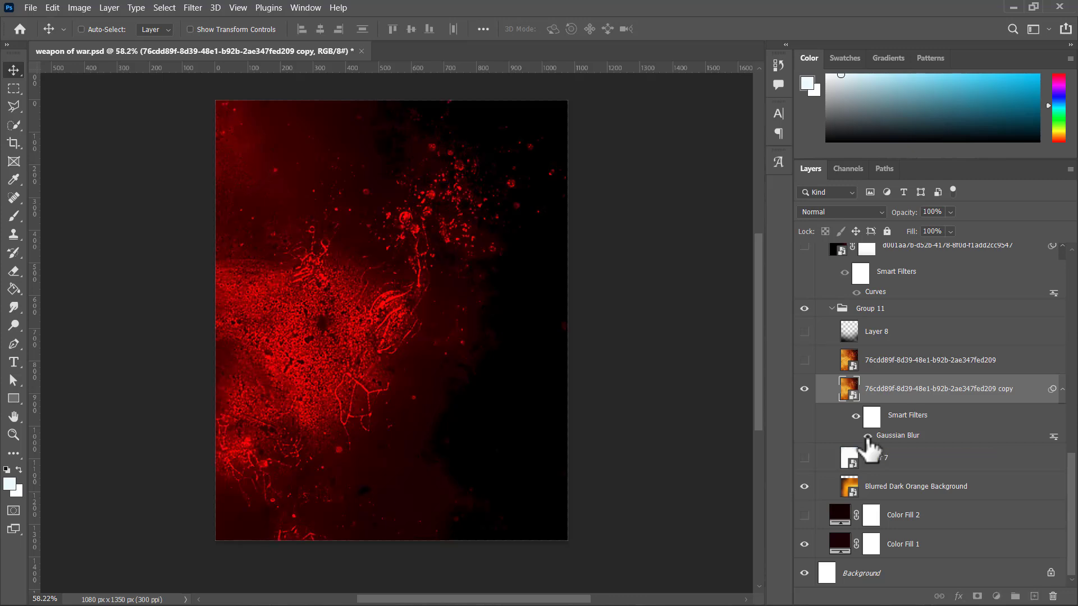
{"action": "left_click", "coordinate": [868, 437]}
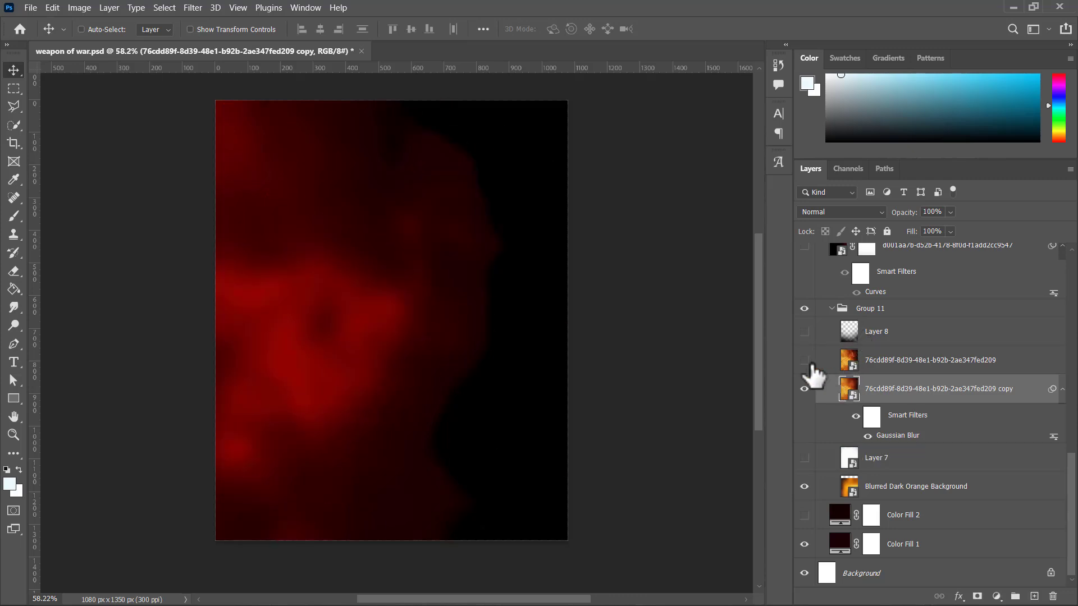
{"action": "left_click", "coordinate": [804, 387]}
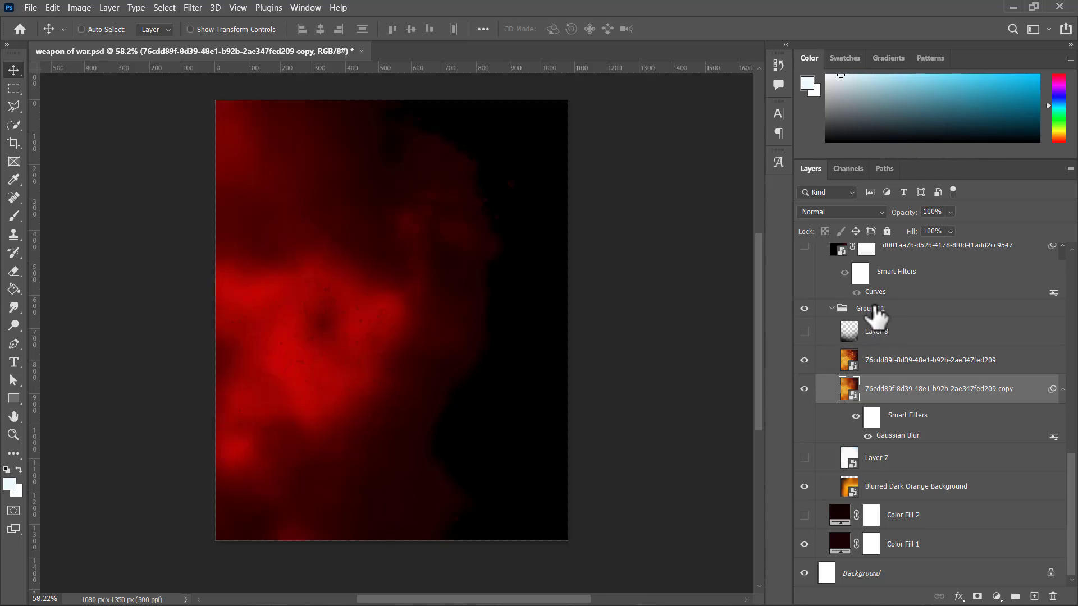
Step: Select Group 11 and preview the dark gradient of Layer 8 by showing and hiding it
{"action": "left_click", "coordinate": [871, 310]}
{"action": "left_click", "coordinate": [804, 332]}
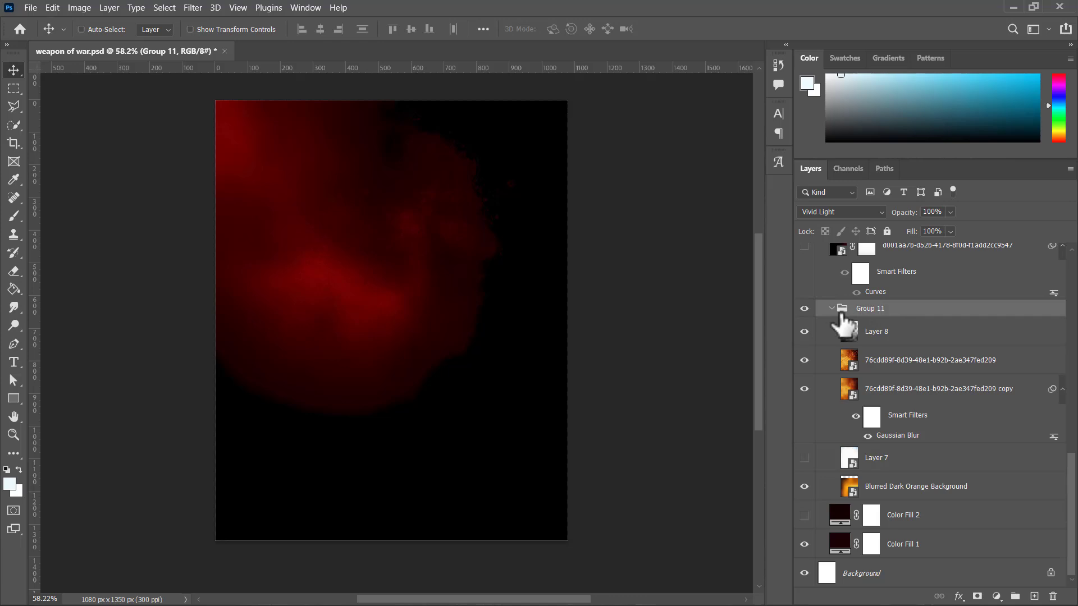
{"action": "left_click", "coordinate": [804, 332]}
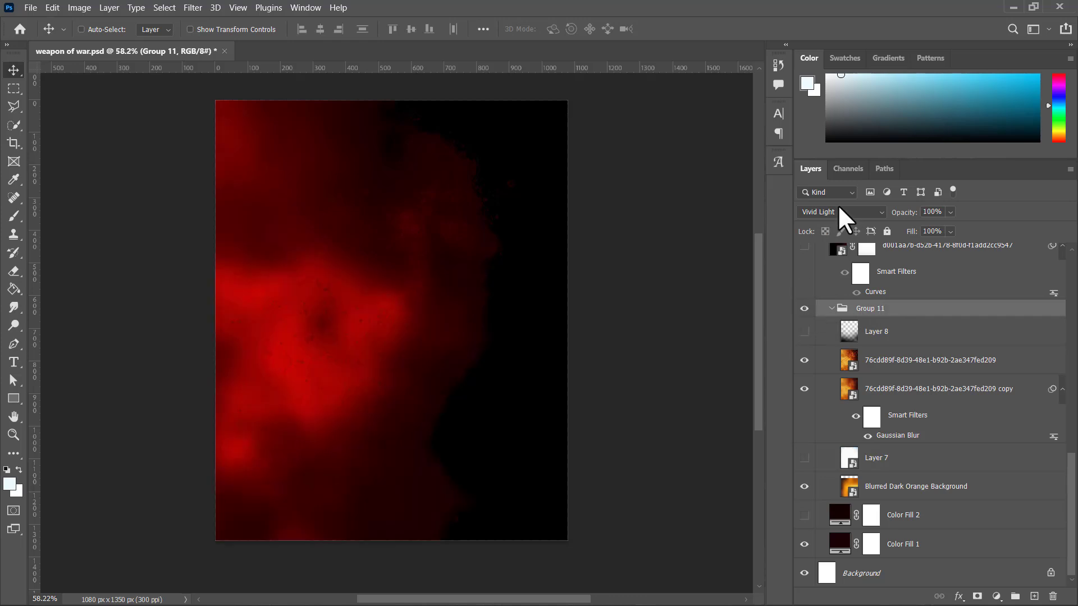
Step: Preview Group 11 in the Normal blend mode and return it to Vivid Light
{"action": "left_click", "coordinate": [842, 220]}
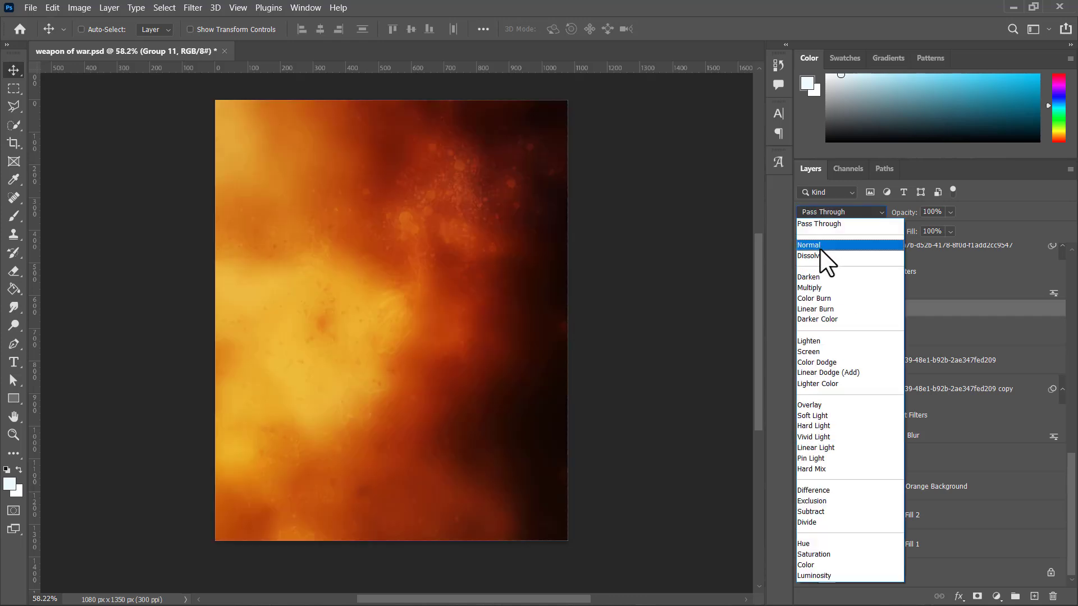
{"action": "left_click", "coordinate": [826, 258]}
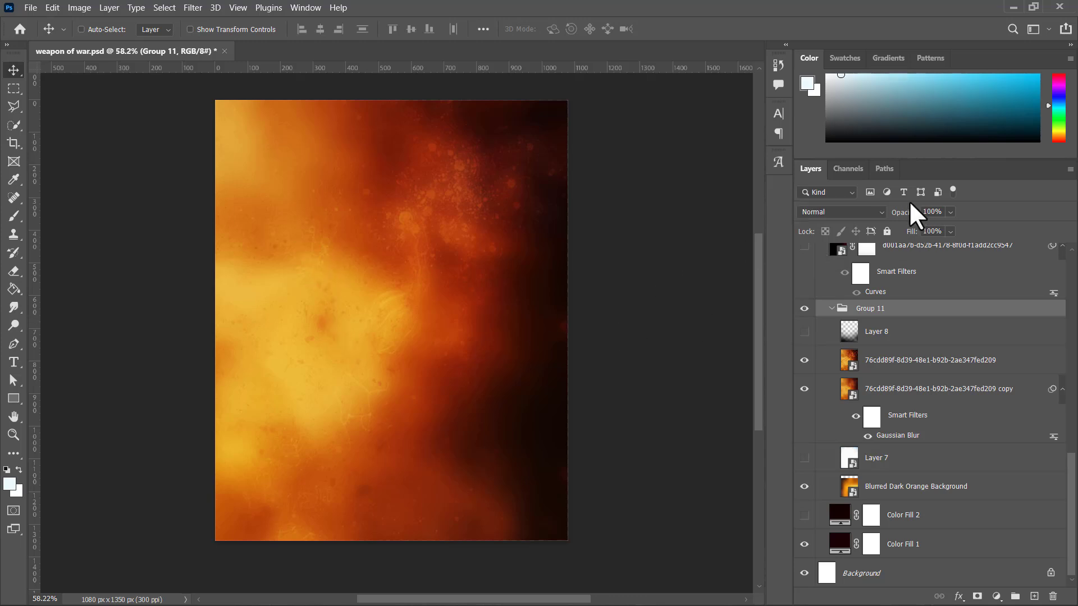
{"action": "left_click", "coordinate": [858, 216]}
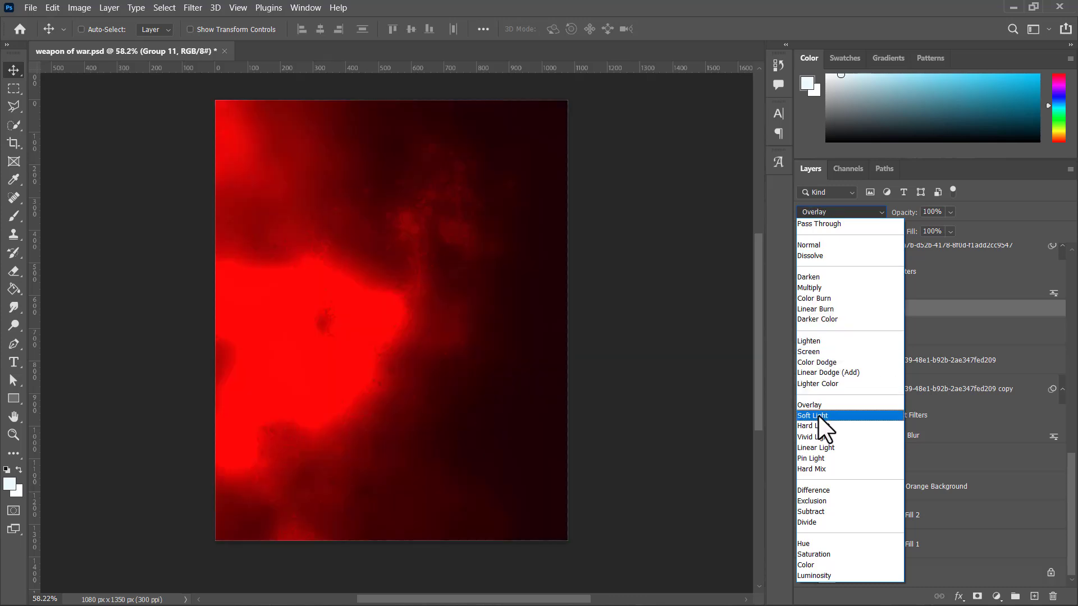
{"action": "left_click", "coordinate": [815, 439]}
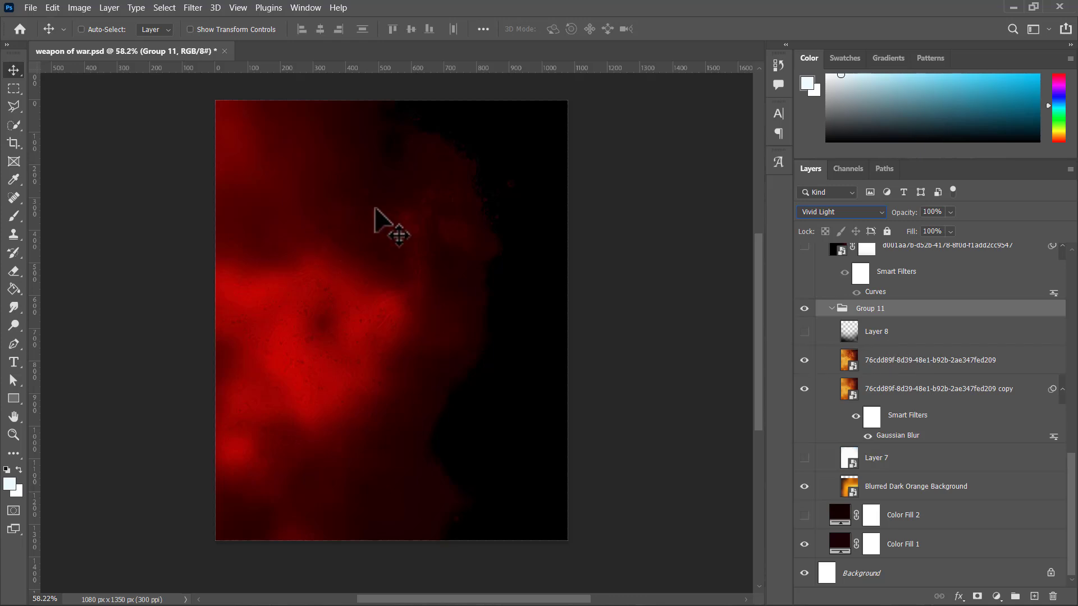
Step: Show Layer 26 to examine the finished flyer, hide it again, and return to Group 11 in the layer stack
{"action": "scroll", "coordinate": [899, 337], "scroll_direction": "up", "scroll_amount": 5}
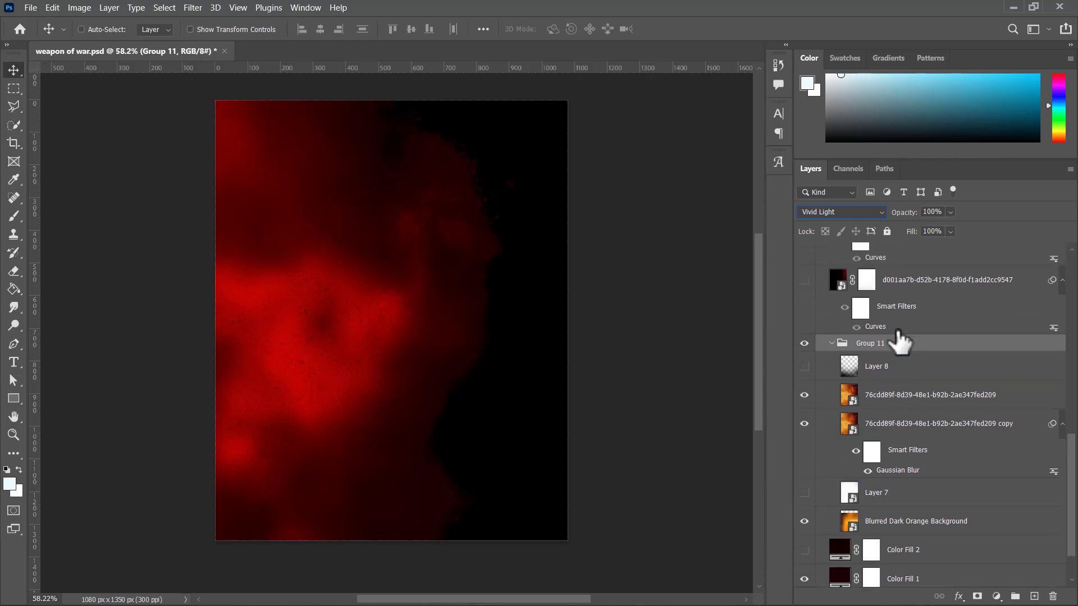
{"action": "scroll", "coordinate": [899, 339], "scroll_direction": "up", "scroll_amount": 6}
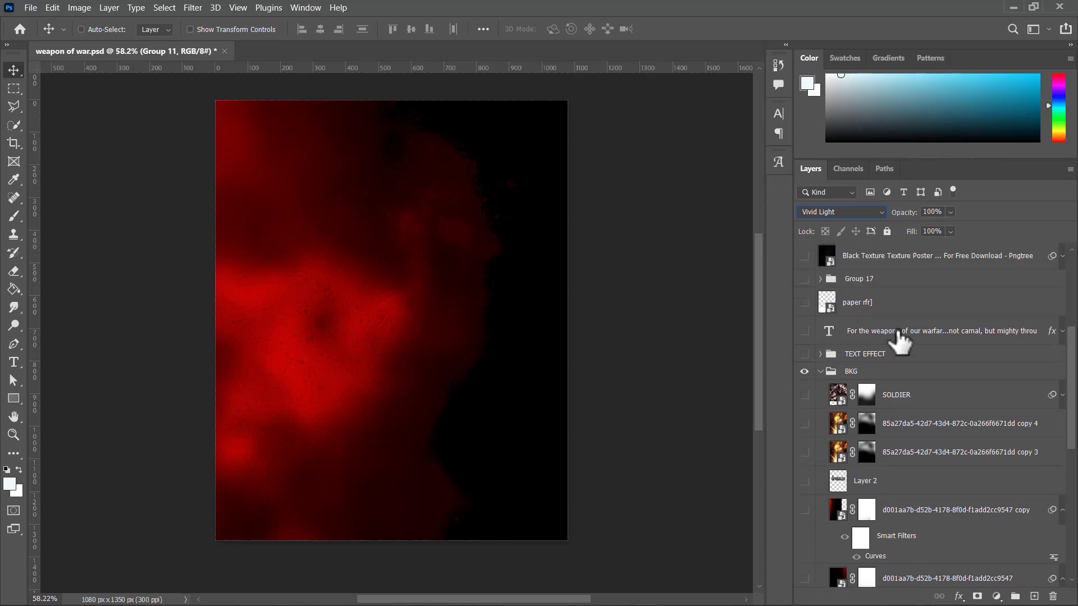
{"action": "scroll", "coordinate": [899, 340], "scroll_direction": "up", "scroll_amount": 3}
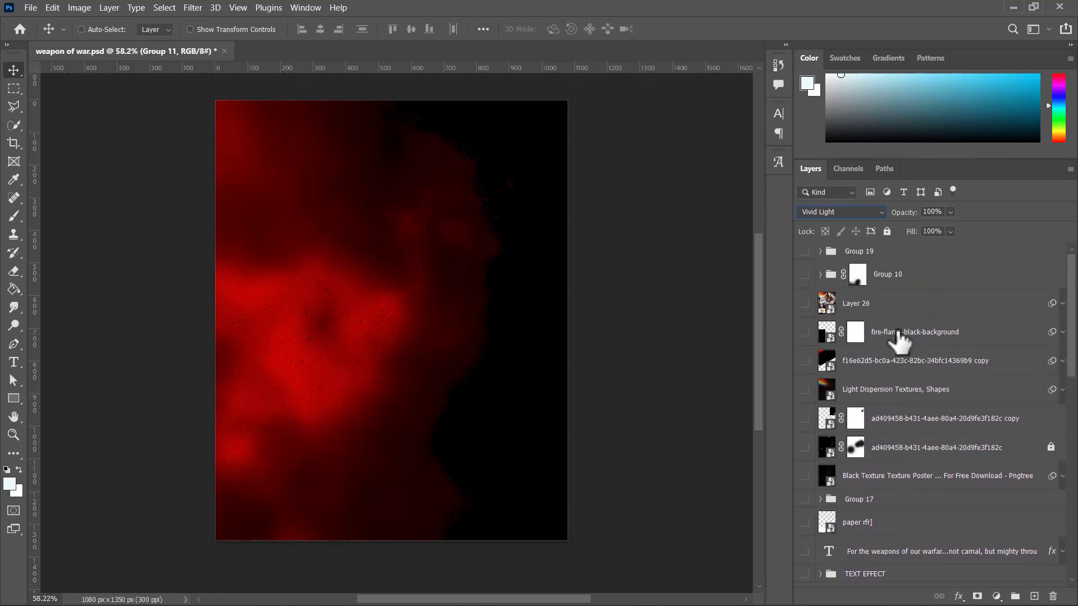
{"action": "left_click", "coordinate": [804, 303]}
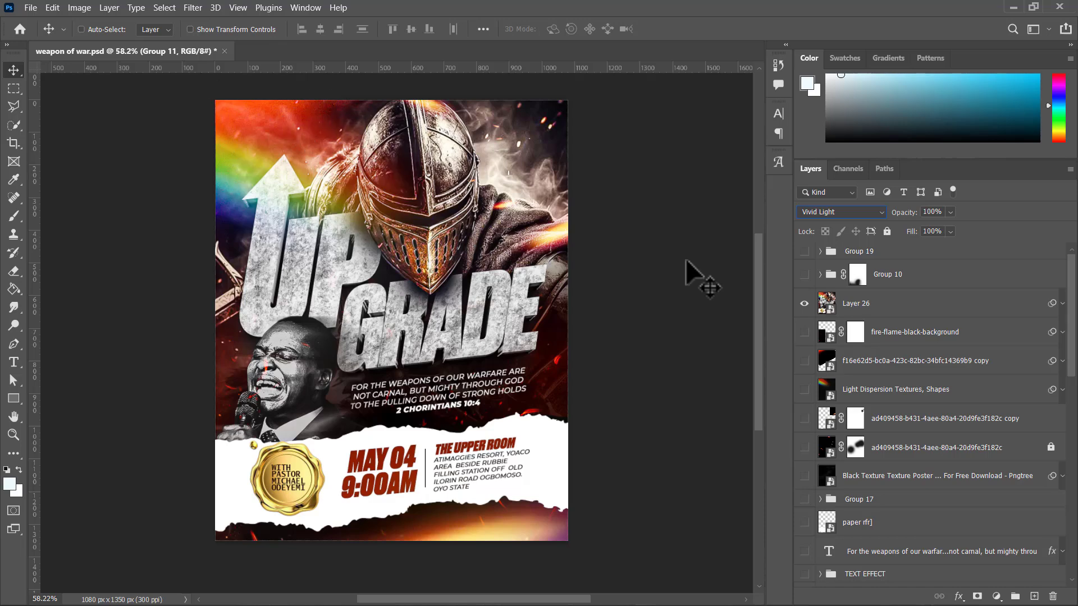
{"action": "left_click", "coordinate": [805, 299]}
{"action": "scroll", "coordinate": [821, 378], "scroll_direction": "down", "scroll_amount": 8}
{"action": "scroll", "coordinate": [823, 386], "scroll_direction": "down", "scroll_amount": 15}
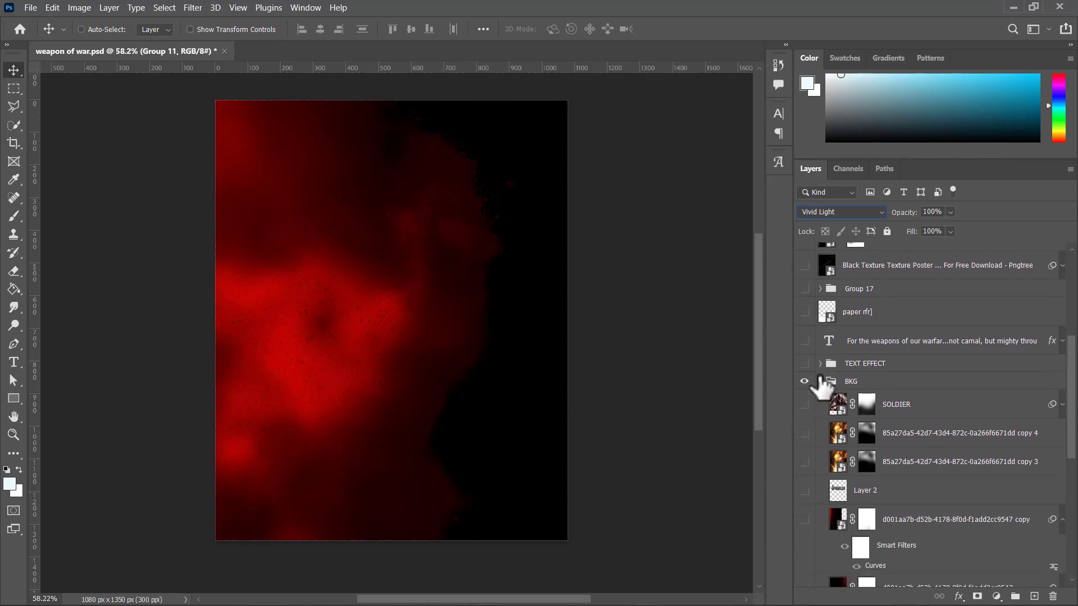
{"action": "scroll", "coordinate": [849, 382], "scroll_direction": "down", "scroll_amount": 5}
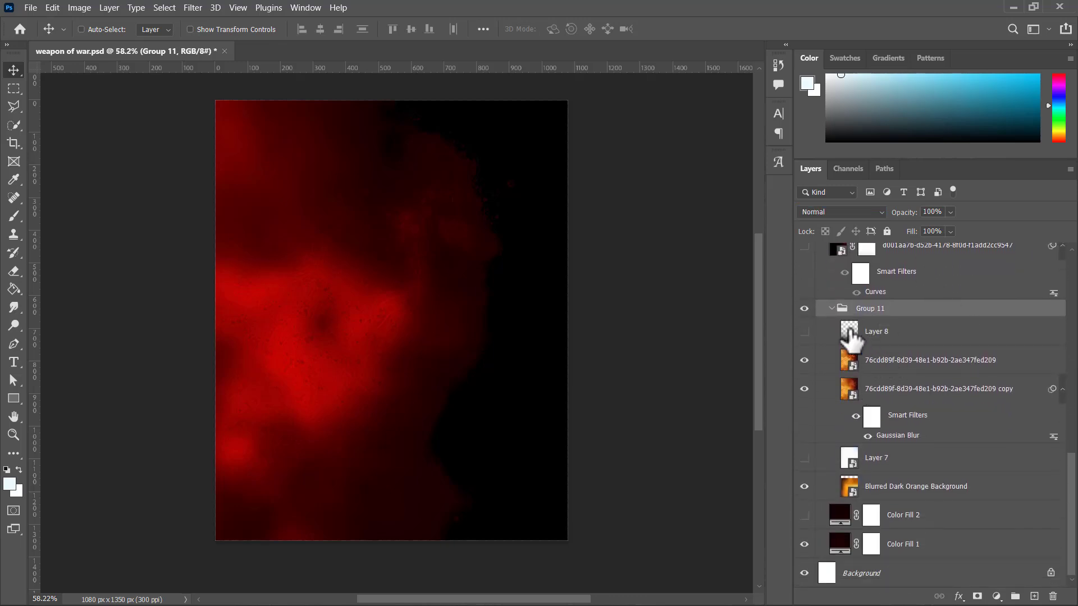
Step: Show Layer 8 in Group 11, then preview the group in Normal blend mode and restore Vivid Light
{"action": "left_click", "coordinate": [809, 336]}
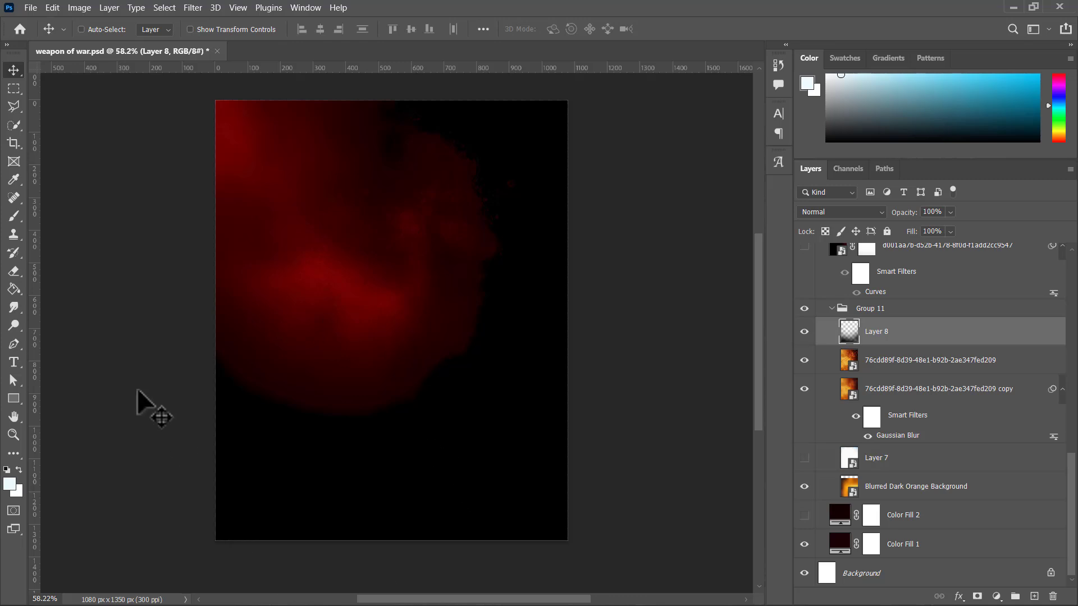
{"action": "left_click", "coordinate": [874, 310]}
{"action": "left_click", "coordinate": [833, 211]}
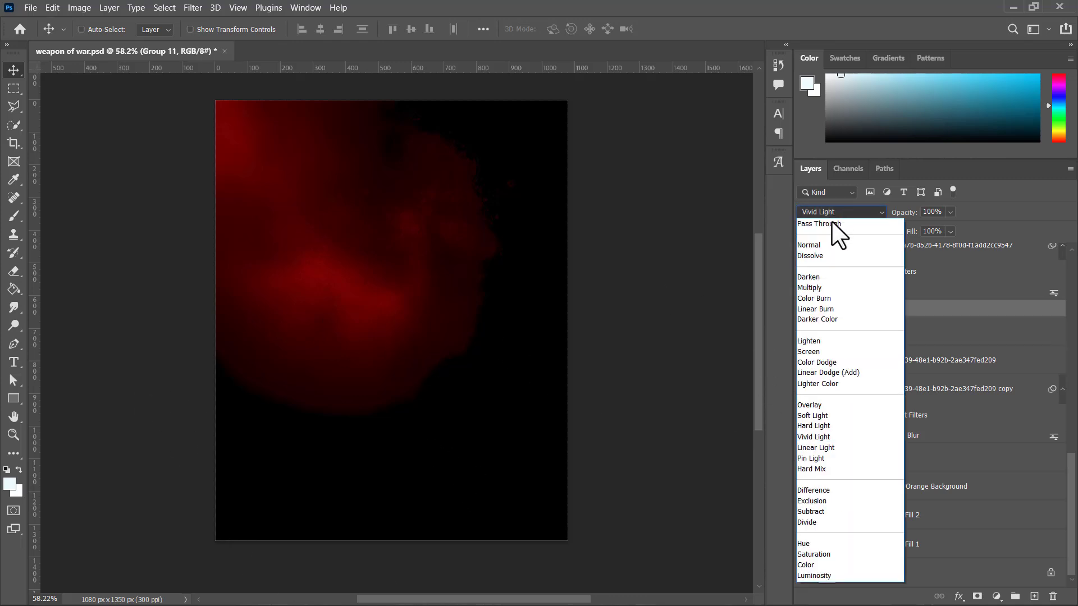
{"action": "left_click", "coordinate": [818, 243]}
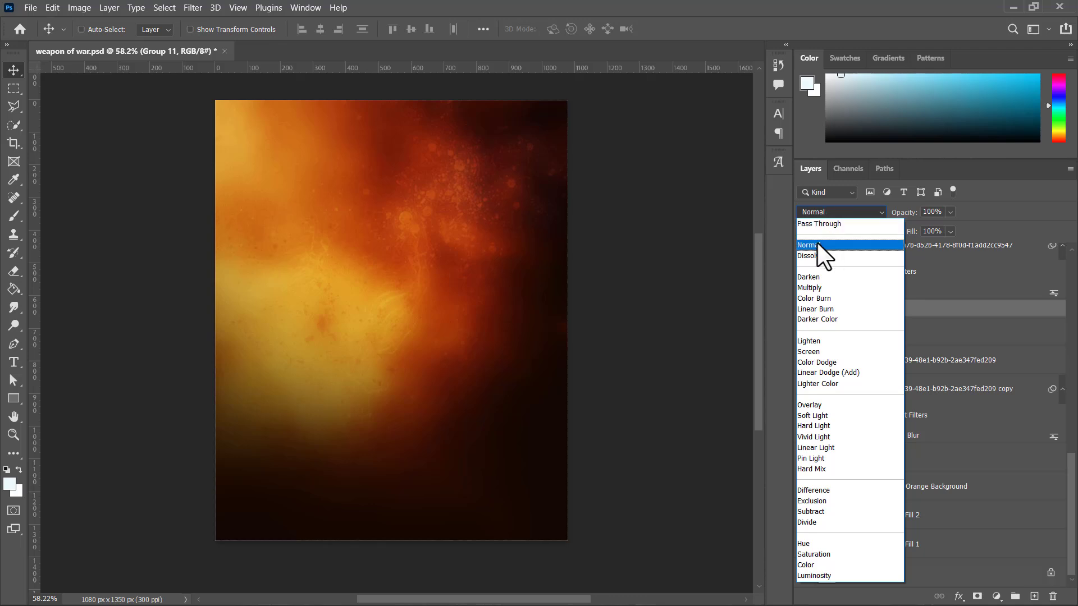
{"action": "key", "text": "v"}
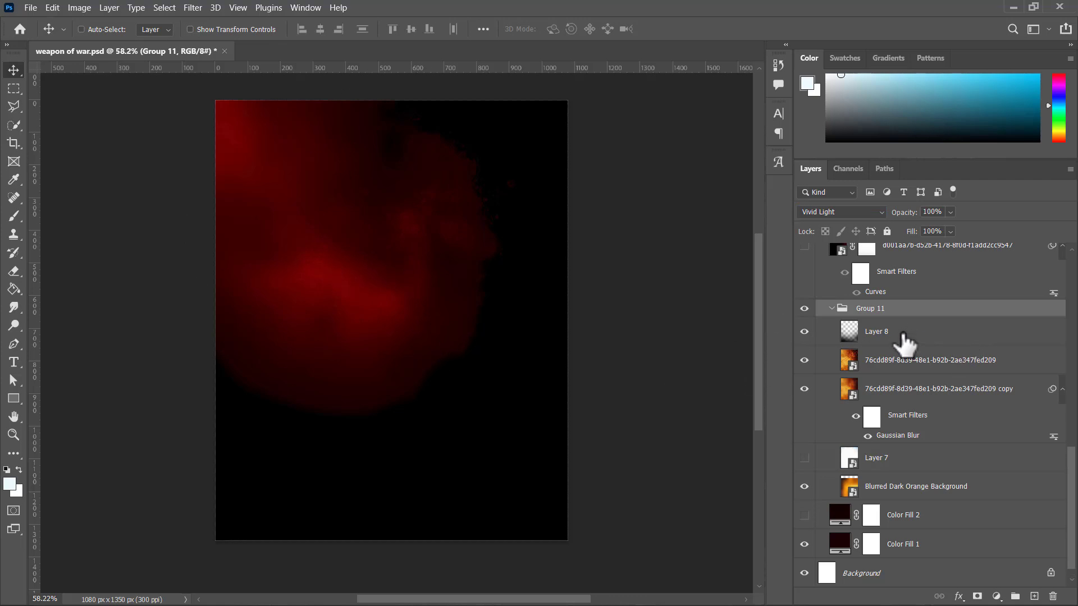
Step: Show the d001aa7b ember texture layer and its copy above Group 11
{"action": "scroll", "coordinate": [909, 345], "scroll_direction": "up", "scroll_amount": 5}
{"action": "scroll", "coordinate": [804, 460], "scroll_direction": "up", "scroll_amount": 3}
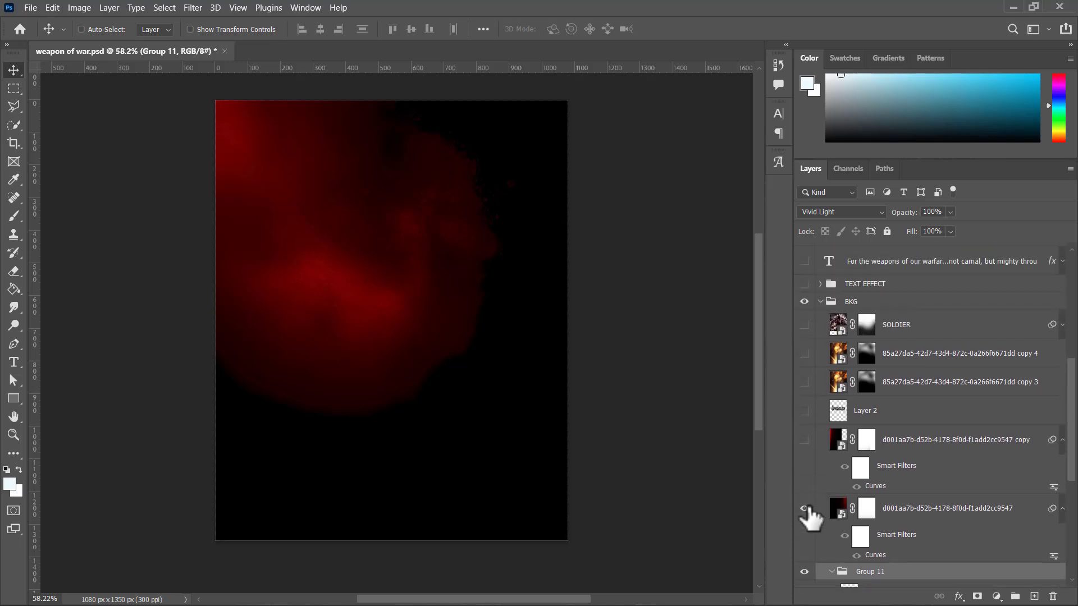
{"action": "left_click", "coordinate": [805, 508]}
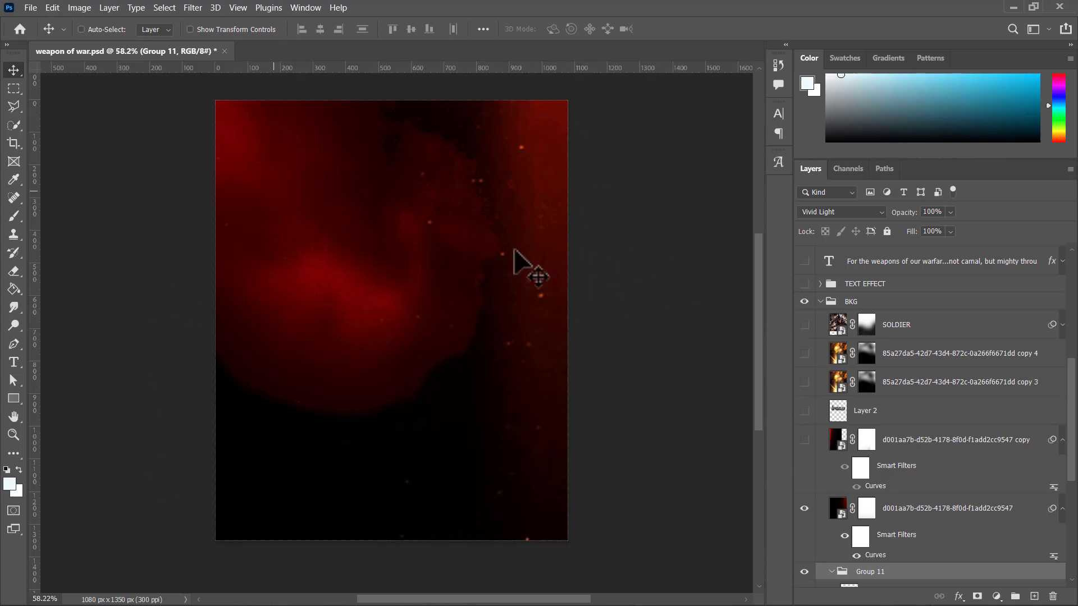
{"action": "left_click", "coordinate": [805, 440]}
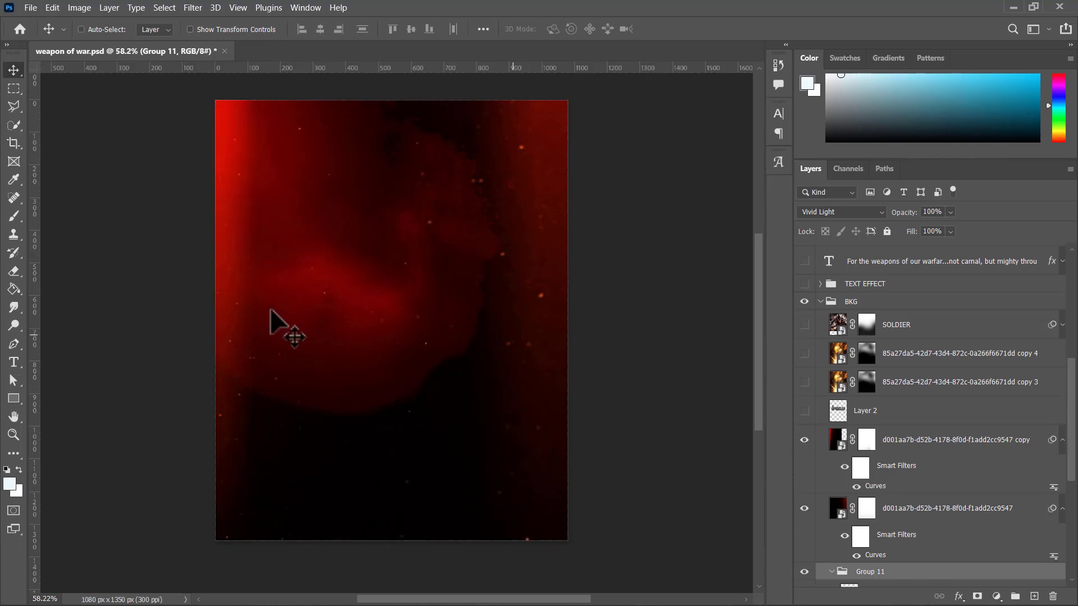
Step: Show Layer 2 with the metallic UPGRADE lettering, compare the canvas with and without it, and select the layer
{"action": "left_click", "coordinate": [805, 411]}
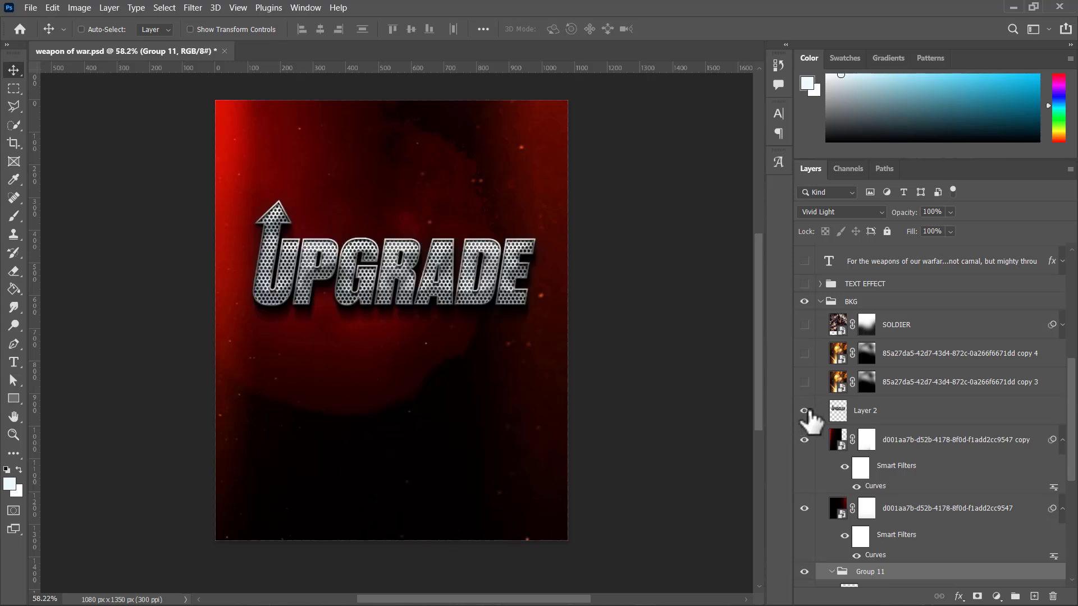
{"action": "left_click", "coordinate": [806, 412]}
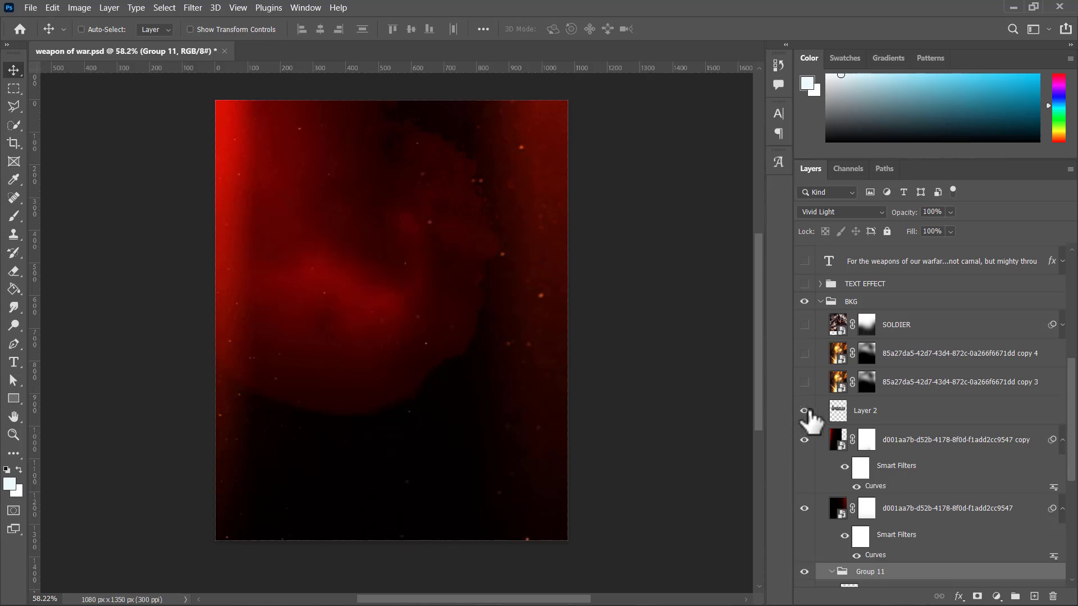
{"action": "left_click", "coordinate": [805, 411]}
{"action": "left_click", "coordinate": [893, 422]}
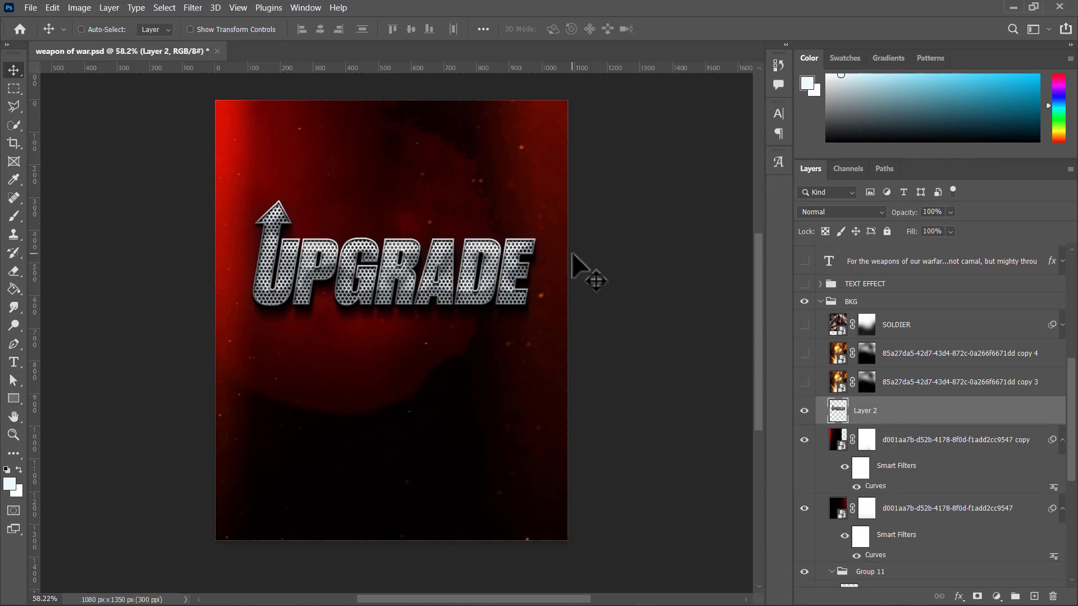
Step: Examine the metallic UPGRADE lettering of Layer 2 against the dark red background
{"action": "scroll", "coordinate": [386, 273], "scroll_direction": "left", "scroll_amount": 1}
{"action": "scroll", "coordinate": [385, 274], "scroll_direction": "right", "scroll_amount": 1}
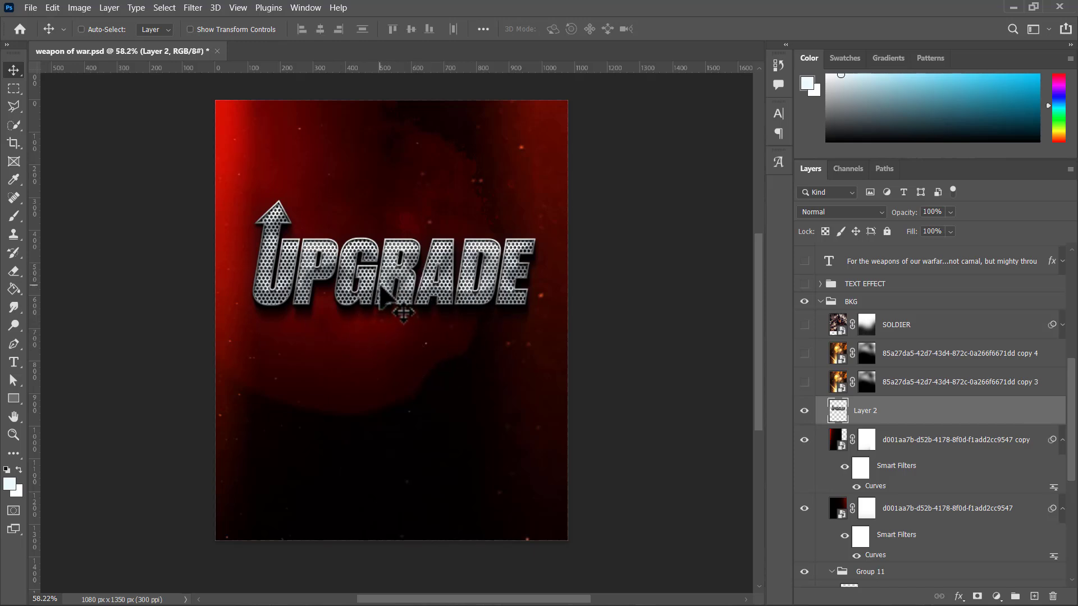
{"action": "scroll", "coordinate": [382, 292], "scroll_direction": "left", "scroll_amount": 2}
{"action": "scroll", "coordinate": [404, 313], "scroll_direction": "up", "scroll_amount": 2}
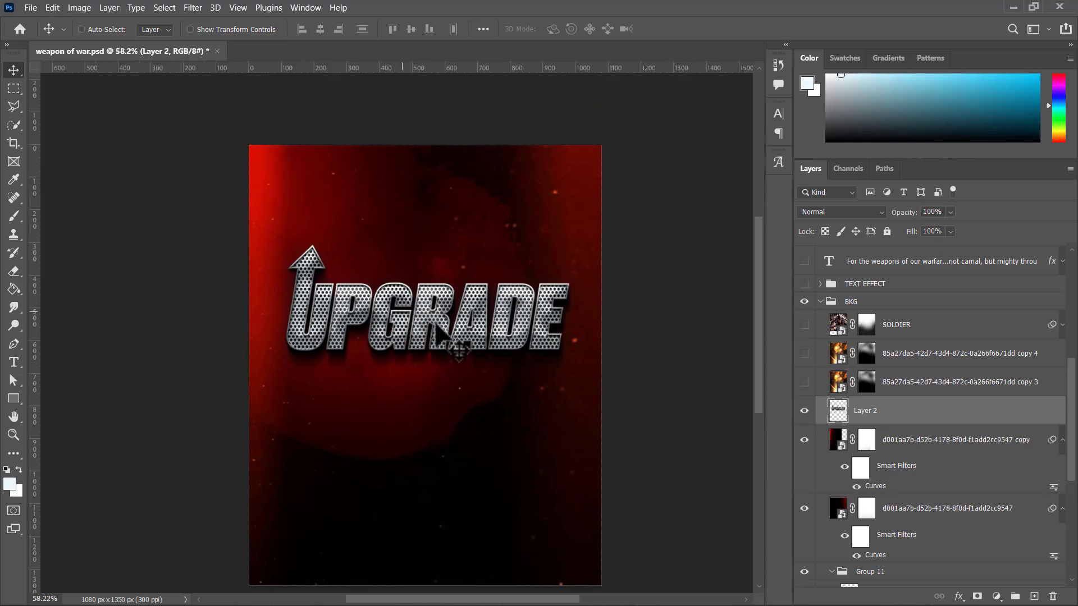
{"action": "scroll", "coordinate": [441, 336], "scroll_direction": "left", "scroll_amount": 2}
{"action": "scroll", "coordinate": [556, 329], "scroll_direction": "down", "scroll_amount": 2}
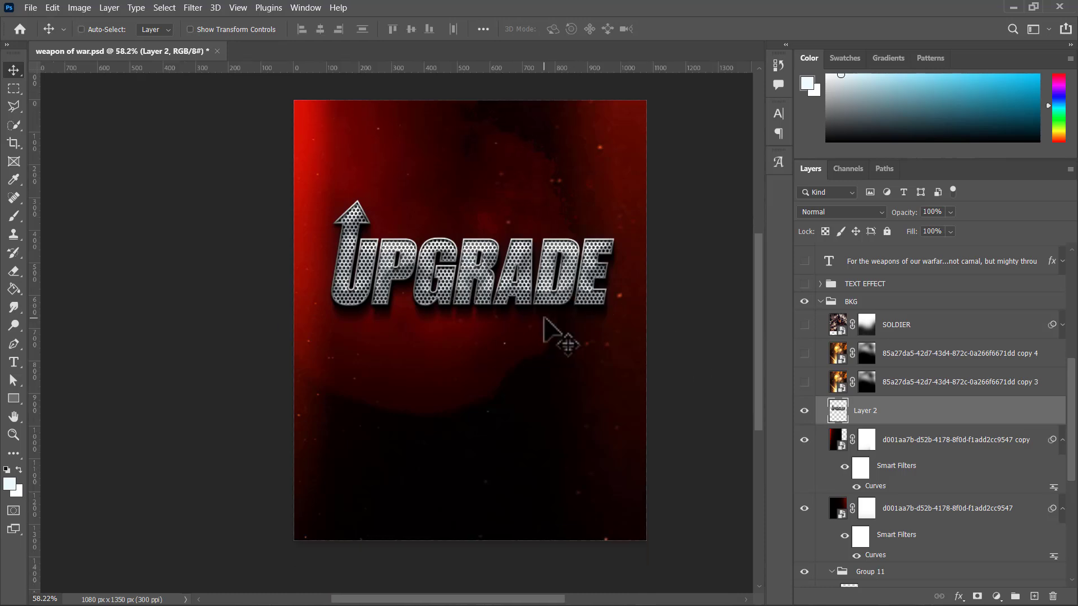
{"action": "scroll", "coordinate": [545, 320], "scroll_direction": "right", "scroll_amount": 2}
{"action": "scroll", "coordinate": [543, 315], "scroll_direction": "up", "scroll_amount": 2}
{"action": "scroll", "coordinate": [553, 283], "scroll_direction": "down", "scroll_amount": 2}
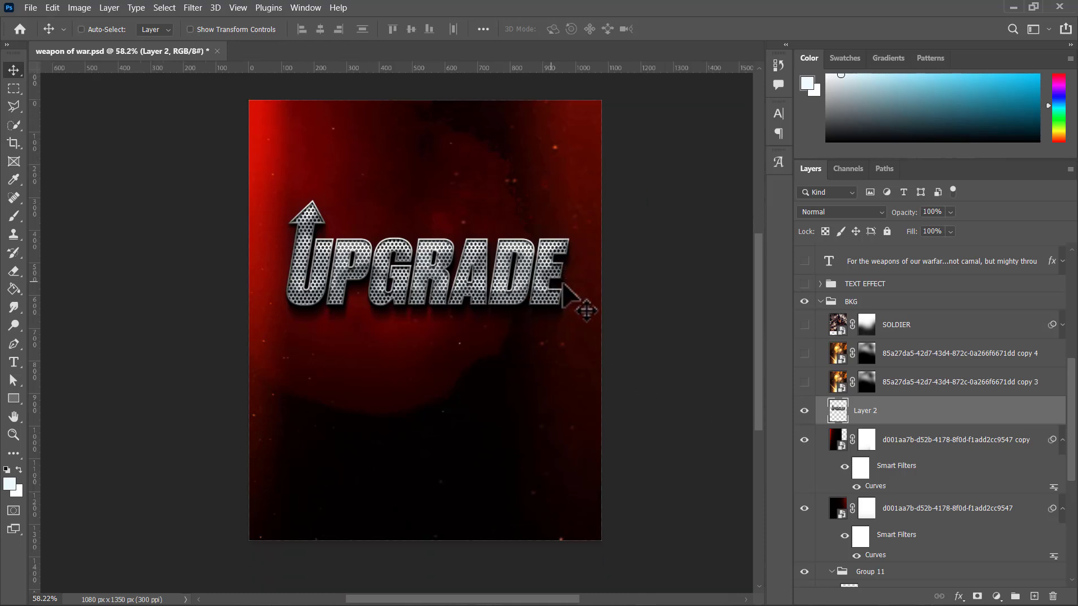
{"action": "scroll", "coordinate": [562, 282], "scroll_direction": "right", "scroll_amount": 2}
{"action": "scroll", "coordinate": [493, 263], "scroll_direction": "up", "scroll_amount": 1}
{"action": "scroll", "coordinate": [494, 264], "scroll_direction": "up", "scroll_amount": 1}
{"action": "scroll", "coordinate": [494, 264], "scroll_direction": "left", "scroll_amount": 1}
{"action": "scroll", "coordinate": [466, 270], "scroll_direction": "down", "scroll_amount": 2}
{"action": "scroll", "coordinate": [466, 270], "scroll_direction": "right", "scroll_amount": 2}
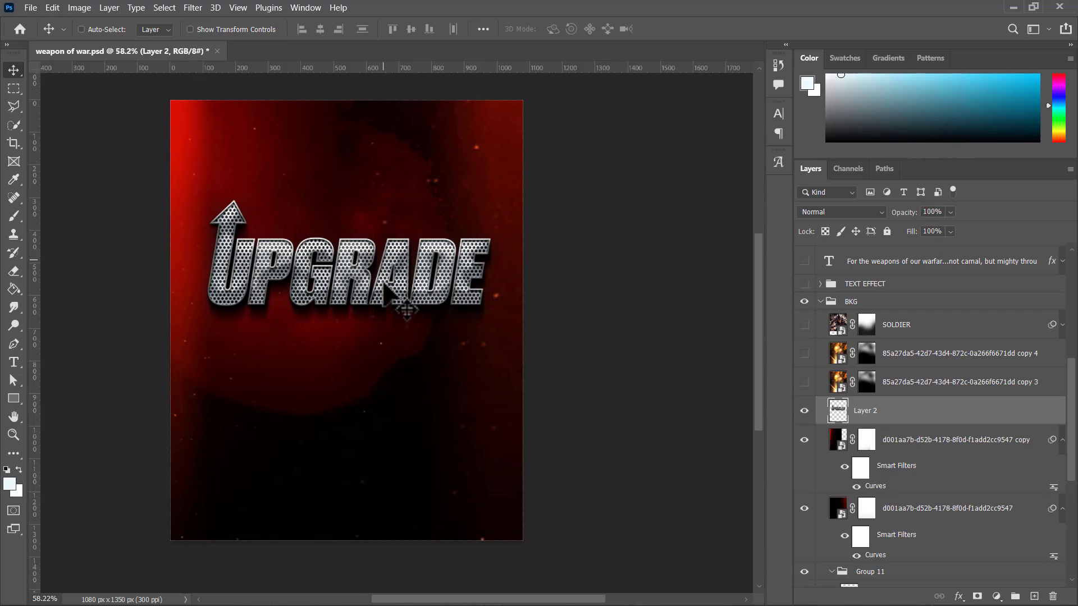
{"action": "scroll", "coordinate": [438, 276], "scroll_direction": "left", "scroll_amount": 3}
{"action": "scroll", "coordinate": [404, 281], "scroll_direction": "right", "scroll_amount": 5}
{"action": "scroll", "coordinate": [387, 289], "scroll_direction": "up", "scroll_amount": 1}
{"action": "scroll", "coordinate": [391, 292], "scroll_direction": "left", "scroll_amount": 4}
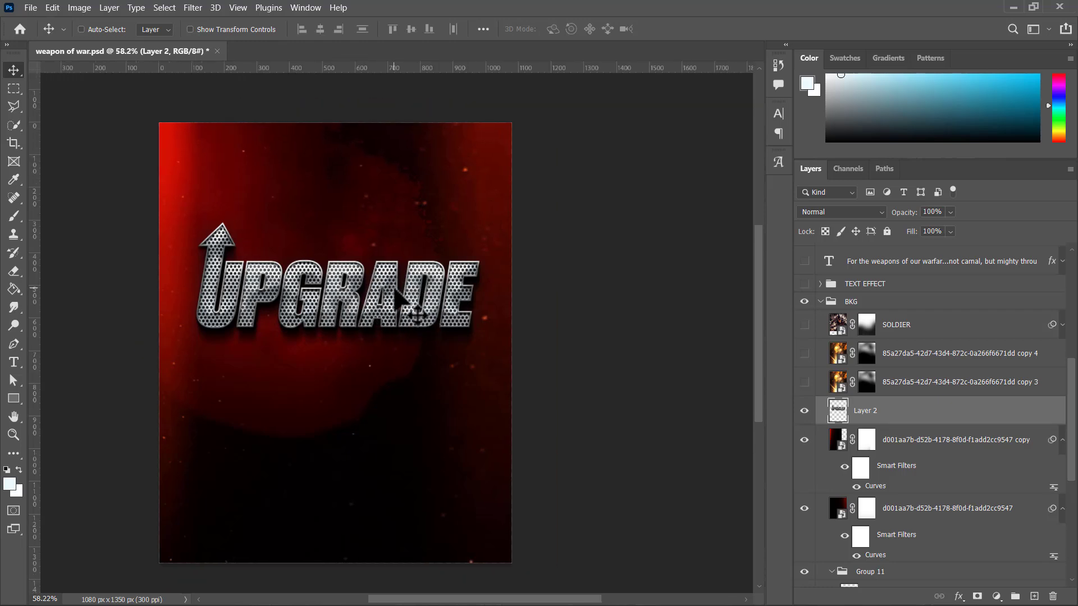
{"action": "scroll", "coordinate": [396, 298], "scroll_direction": "right", "scroll_amount": 3}
{"action": "scroll", "coordinate": [400, 298], "scroll_direction": "right", "scroll_amount": 1}
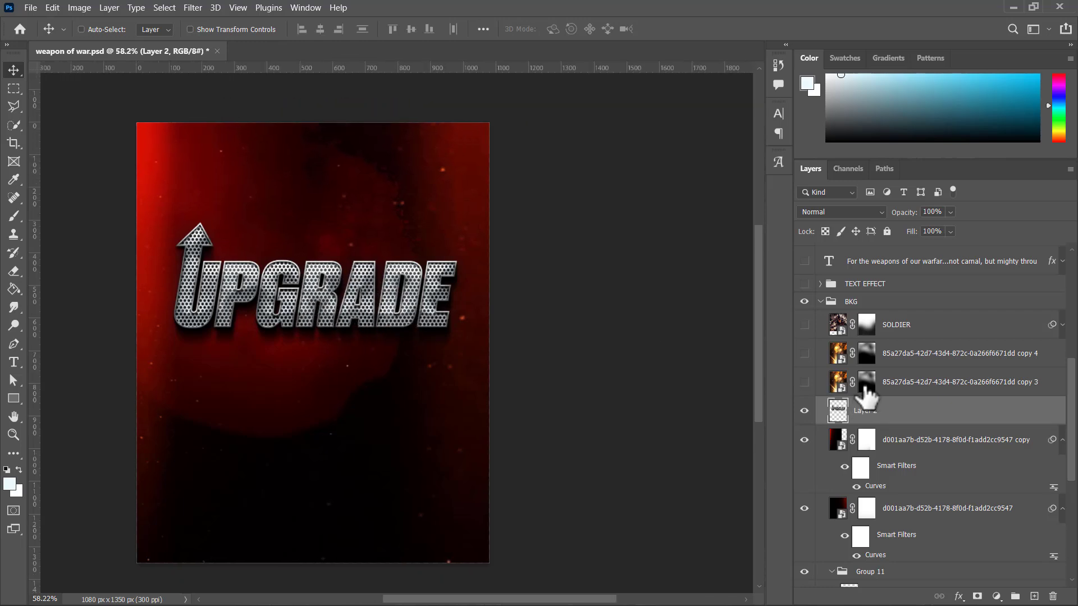
Step: Hide Layer 2 in favour of the 85a27da5 copy 3 and copy 4 layers, and move the SOLDIER layer directly above the BKG group
{"action": "left_click", "coordinate": [804, 410]}
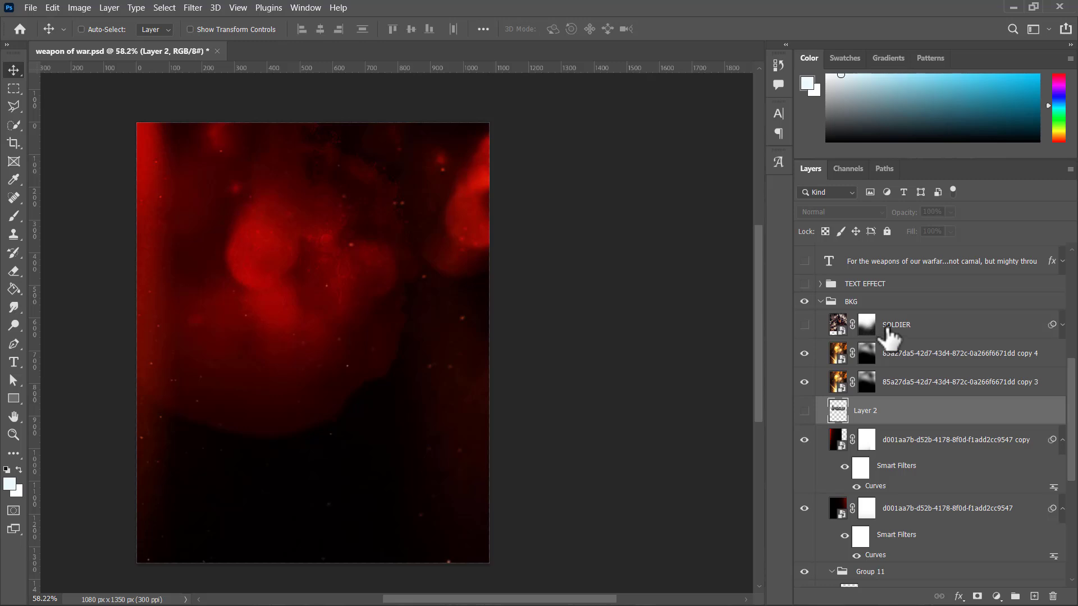
{"action": "left_click_drag", "start_coordinate": [901, 336], "coordinate": [875, 294]}
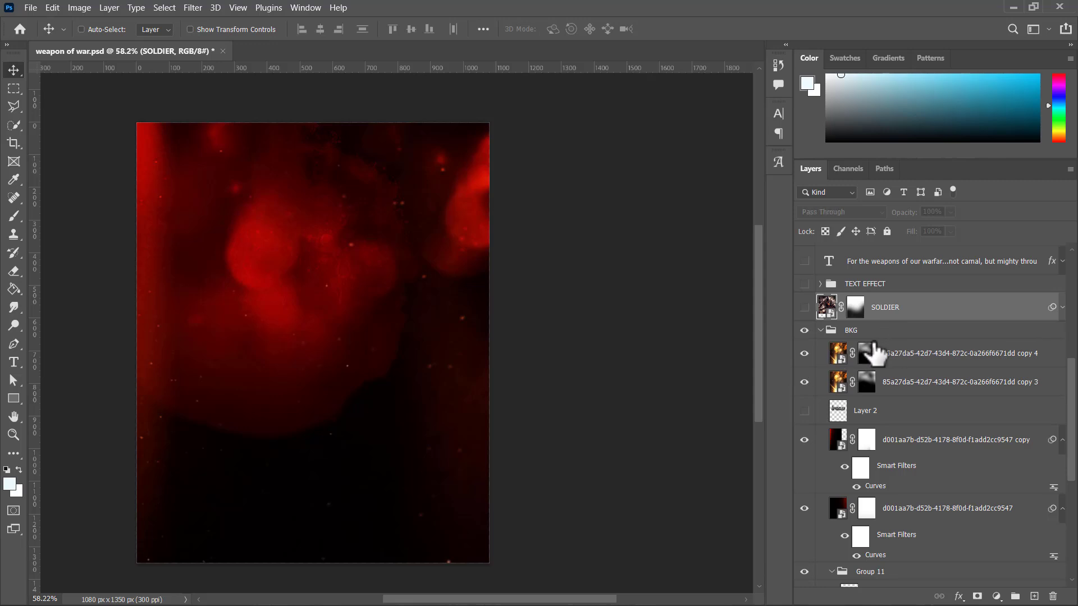
Step: Collapse the BKG group and show the SOLDIER layer above it
{"action": "left_click", "coordinate": [848, 331]}
{"action": "left_click", "coordinate": [820, 330]}
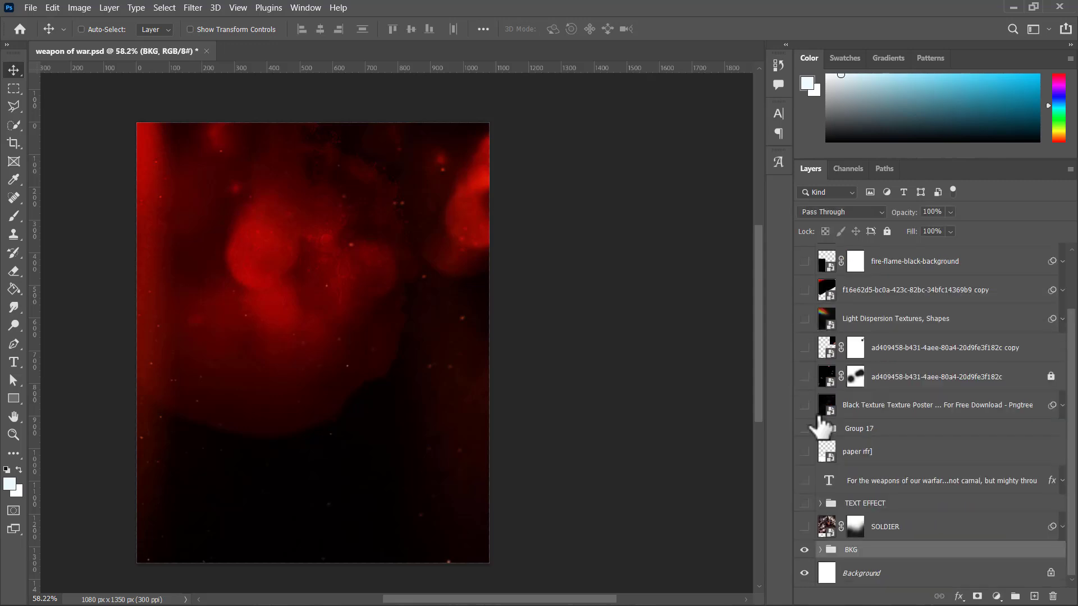
{"action": "scroll", "coordinate": [303, 284], "scroll_direction": "right", "scroll_amount": 2}
{"action": "scroll", "coordinate": [304, 285], "scroll_direction": "left", "scroll_amount": 11}
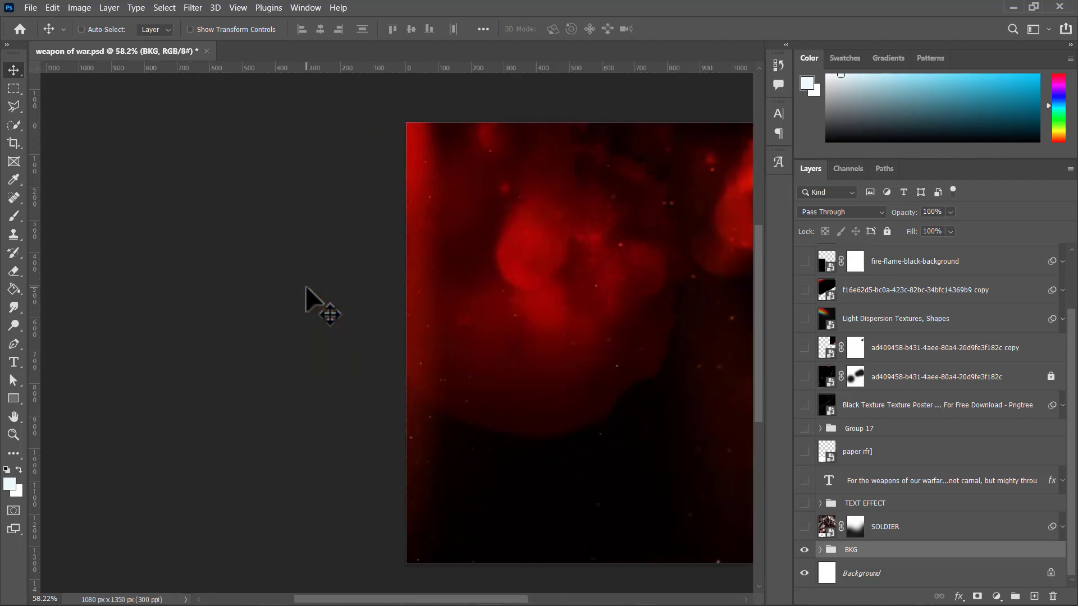
{"action": "scroll", "coordinate": [303, 285], "scroll_direction": "right", "scroll_amount": 9}
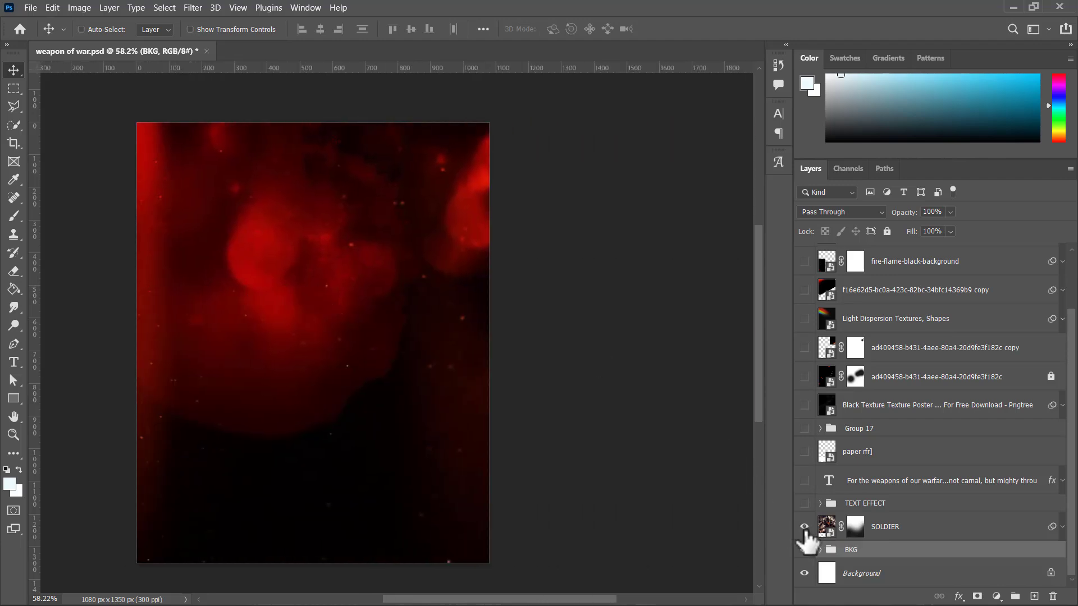
{"action": "left_click", "coordinate": [804, 549]}
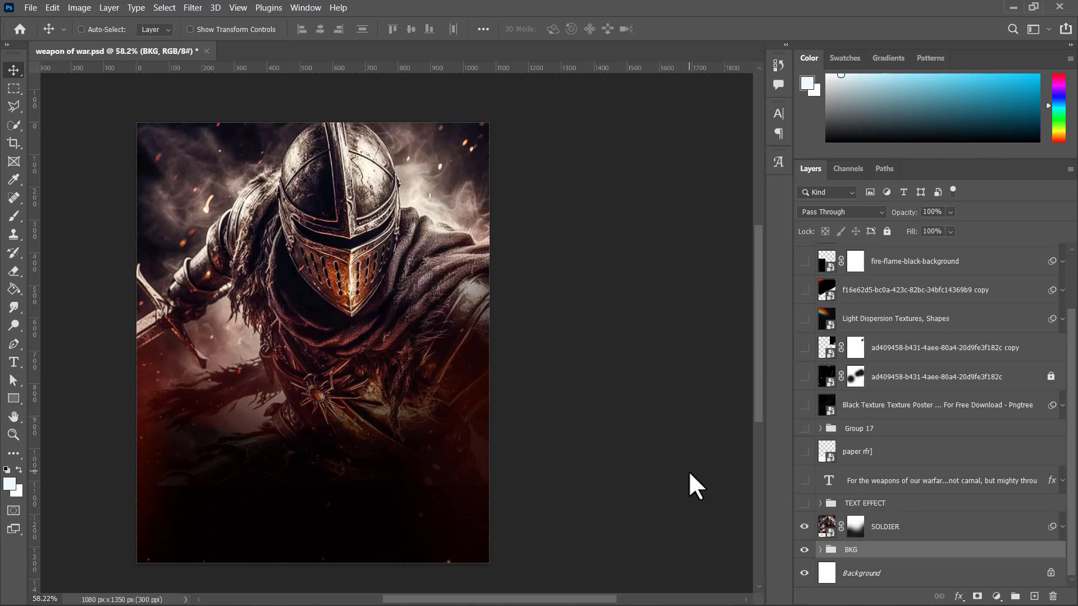
Step: Compare the canvas with and without the SOLDIER layer, and select that layer
{"action": "left_click", "coordinate": [805, 527]}
{"action": "left_click", "coordinate": [805, 528]}
{"action": "left_click", "coordinate": [923, 531]}
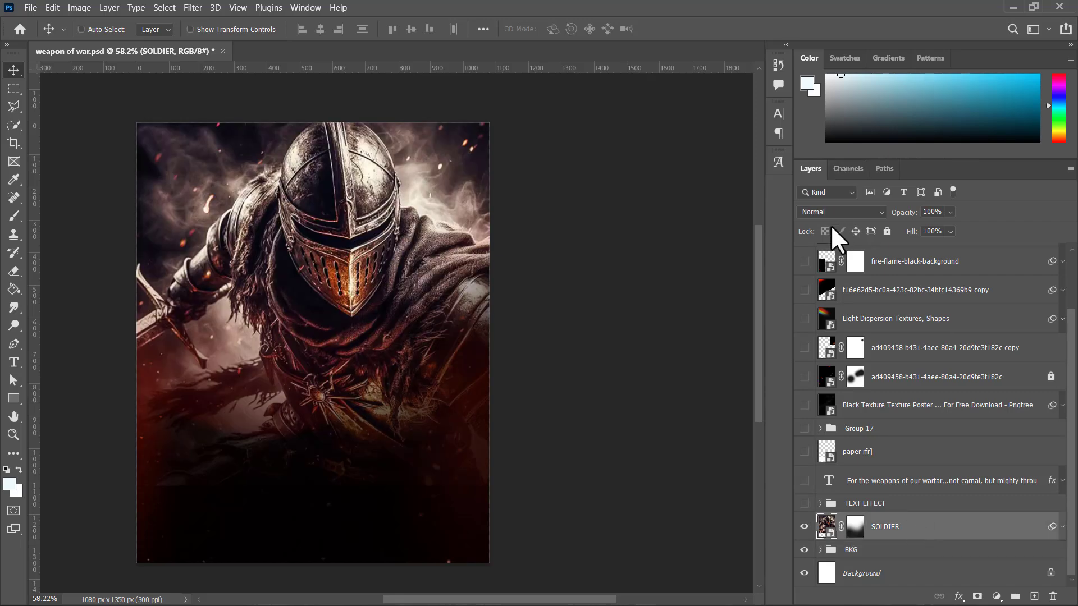
Step: Try the Screen blend mode on the SOLDIER layer, comparing it with TEXT EFFECT shown and hidden, and restore Normal
{"action": "left_click", "coordinate": [832, 211]}
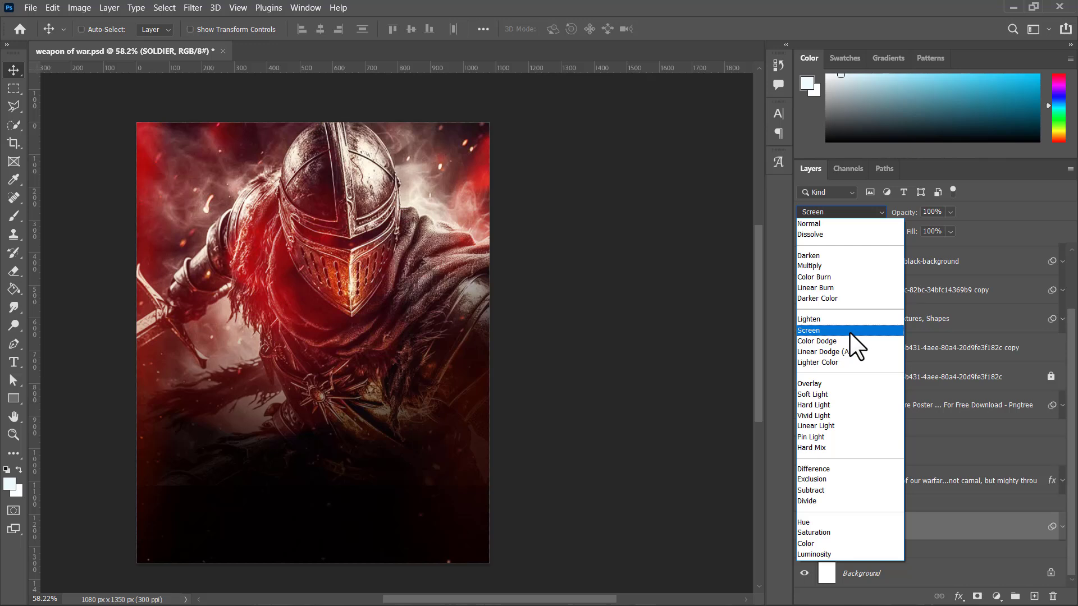
{"action": "left_click", "coordinate": [845, 332]}
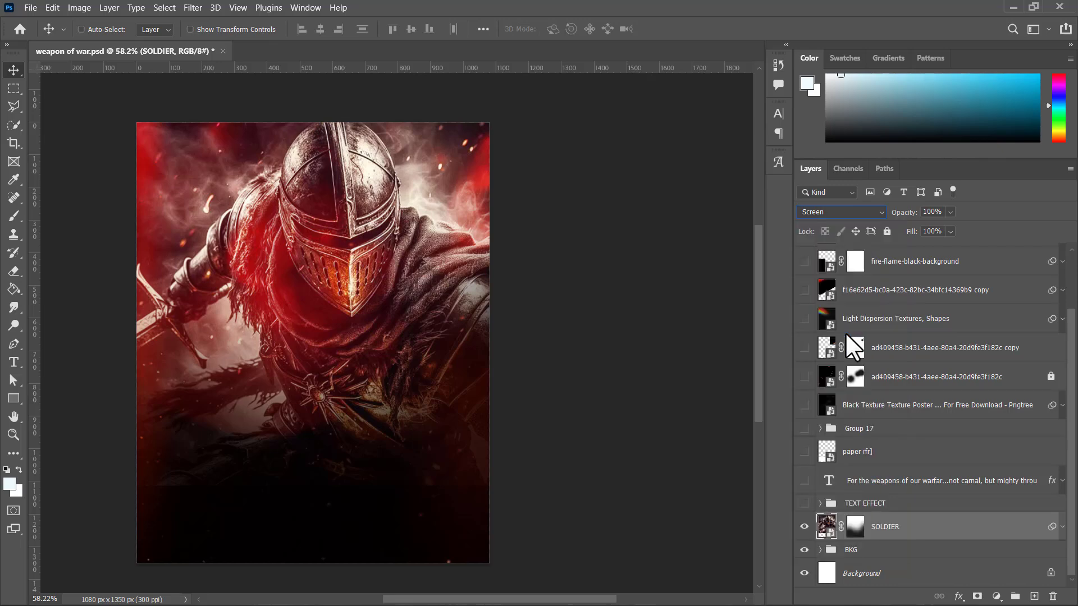
{"action": "left_click", "coordinate": [805, 503]}
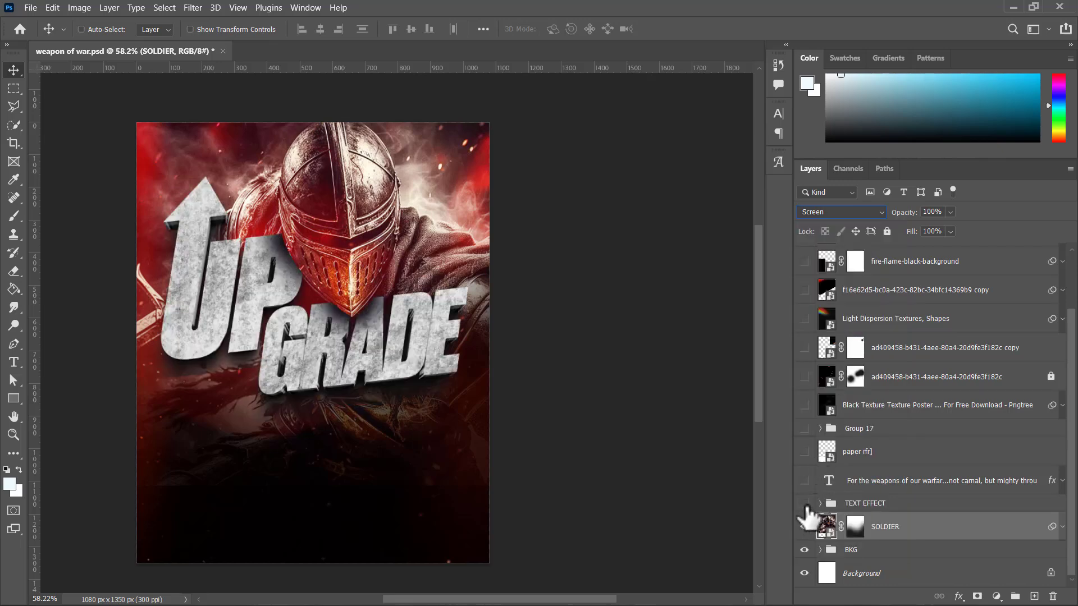
{"action": "left_click", "coordinate": [804, 503]}
{"action": "left_click", "coordinate": [822, 213]}
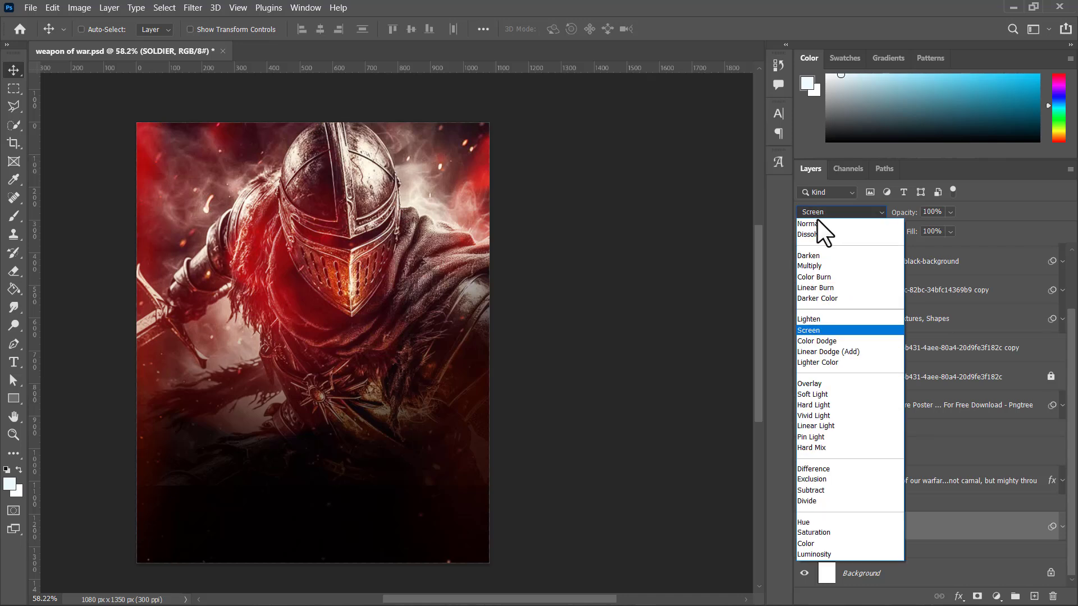
{"action": "left_click", "coordinate": [818, 222]}
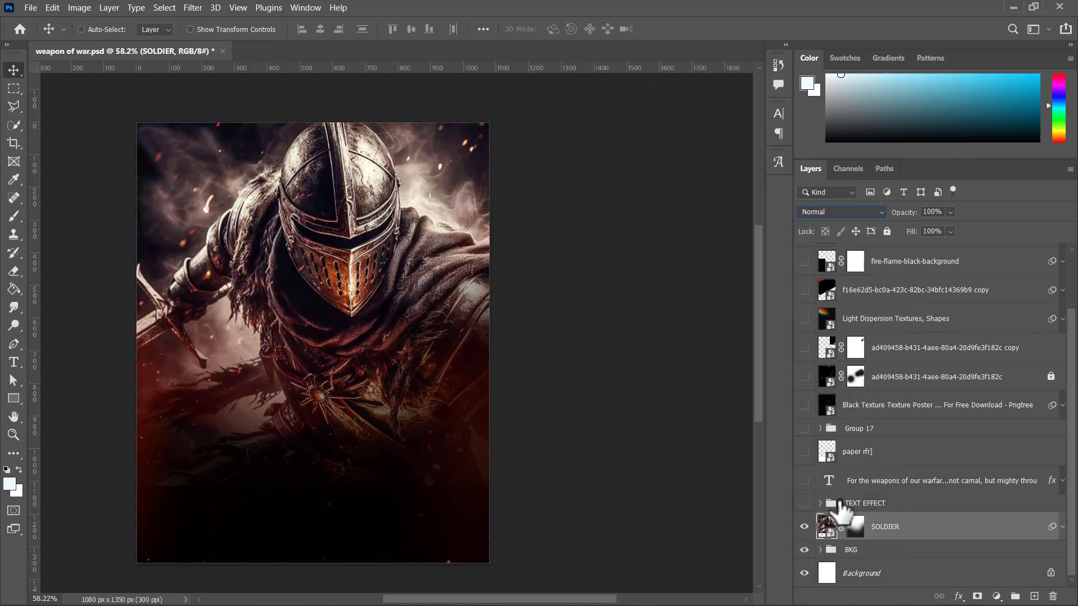
Step: Disable the SOLDIER layer's mask to show the full knight image
{"action": "right_click", "coordinate": [855, 528]}
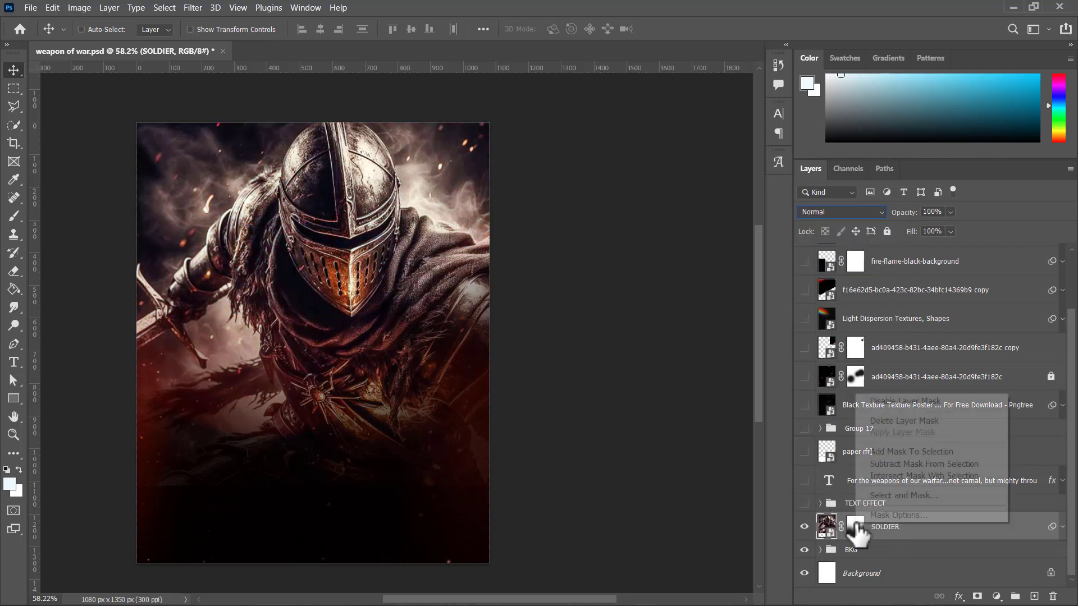
{"action": "left_click", "coordinate": [894, 403]}
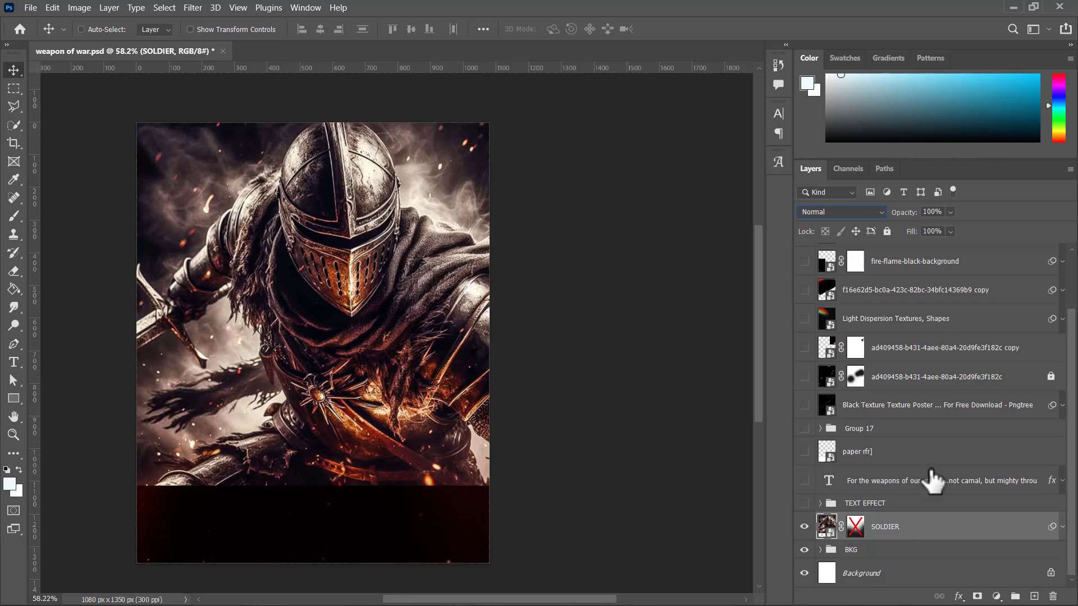
{"action": "scroll", "coordinate": [935, 508], "scroll_direction": "up", "scroll_amount": 2}
{"action": "scroll", "coordinate": [946, 513], "scroll_direction": "up", "scroll_amount": 2}
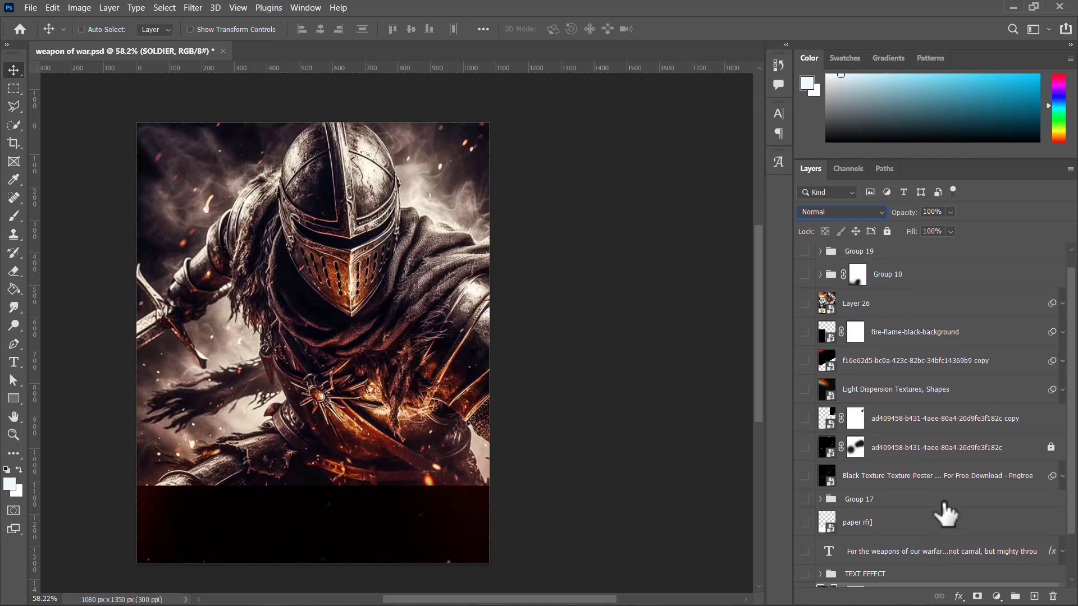
{"action": "scroll", "coordinate": [944, 513], "scroll_direction": "down", "scroll_amount": 3}
{"action": "scroll", "coordinate": [944, 515], "scroll_direction": "up", "scroll_amount": 2}
{"action": "scroll", "coordinate": [939, 516], "scroll_direction": "down", "scroll_amount": 3}
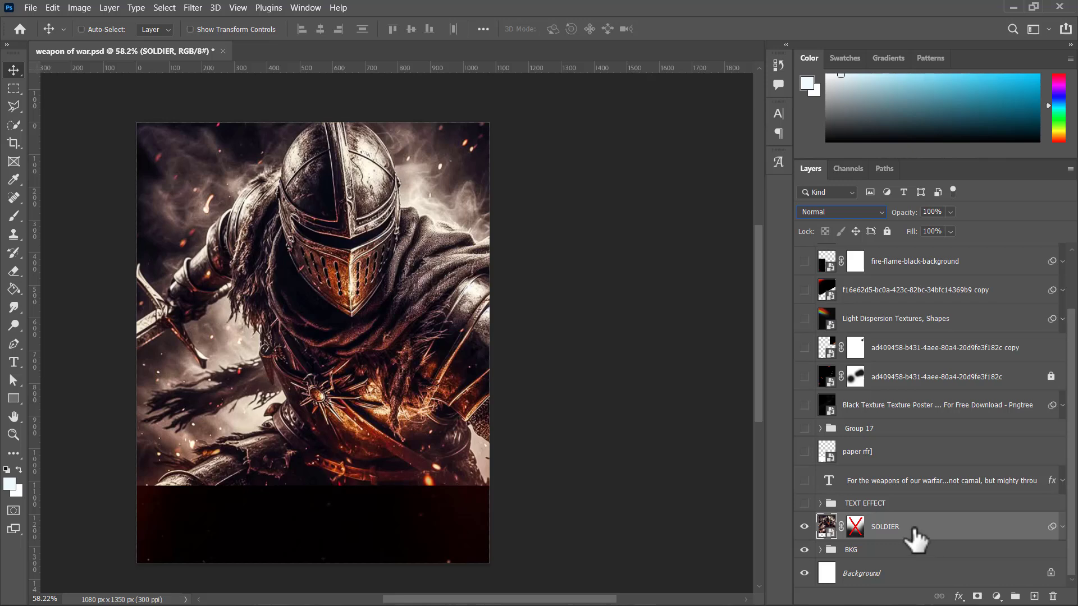
Step: Duplicate the SOLDIER layer directly above the original and clear the copy's smart filters
{"action": "left_click_drag", "start_coordinate": [913, 529], "coordinate": [907, 508]}
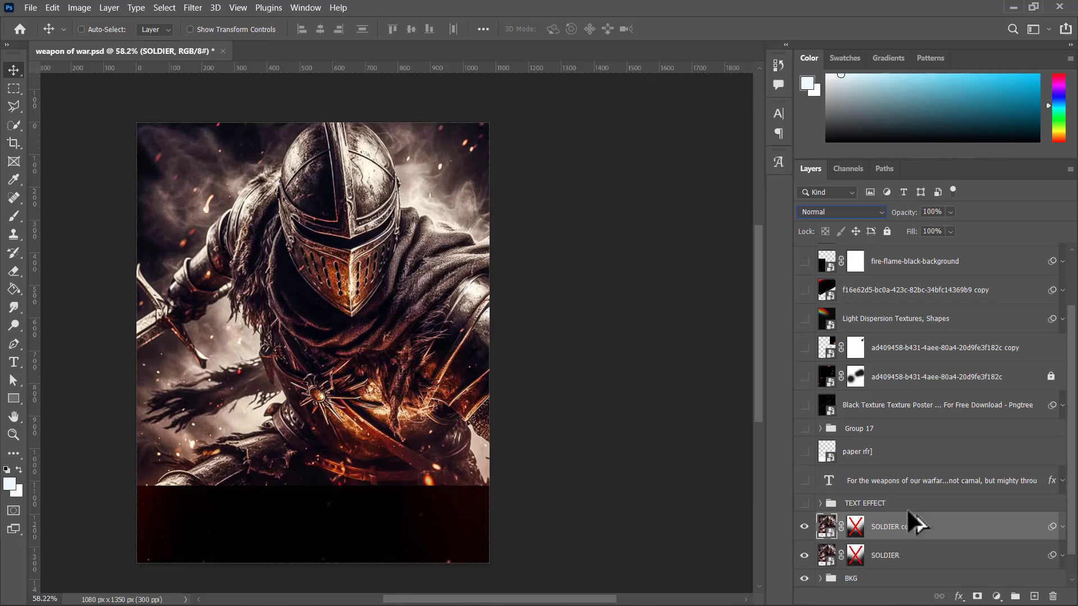
{"action": "scroll", "coordinate": [842, 506], "scroll_direction": "down", "scroll_amount": 1}
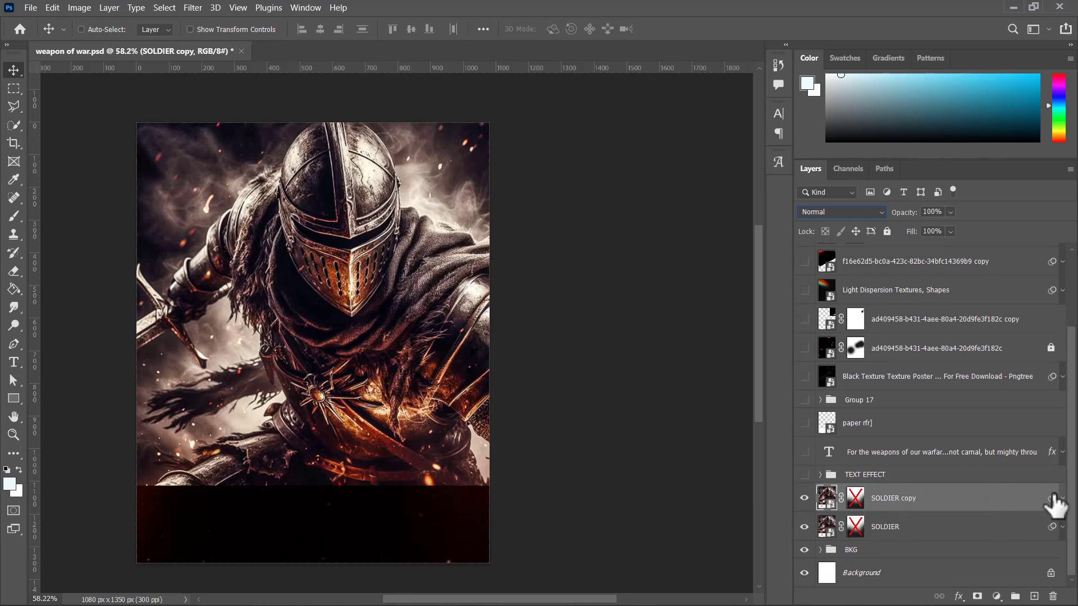
{"action": "right_click", "coordinate": [1052, 497]}
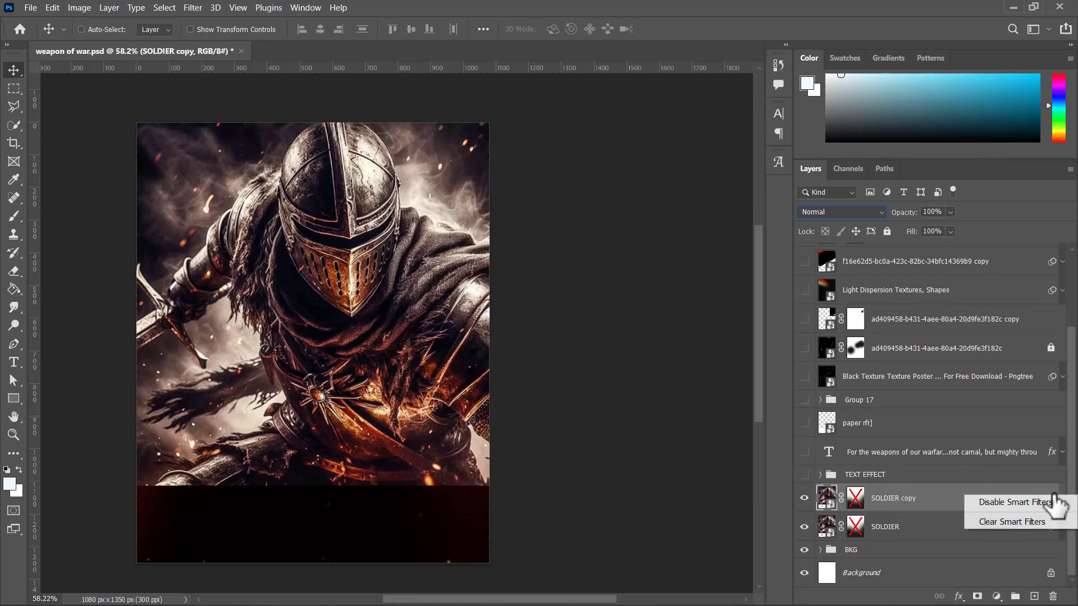
{"action": "left_click", "coordinate": [1006, 522]}
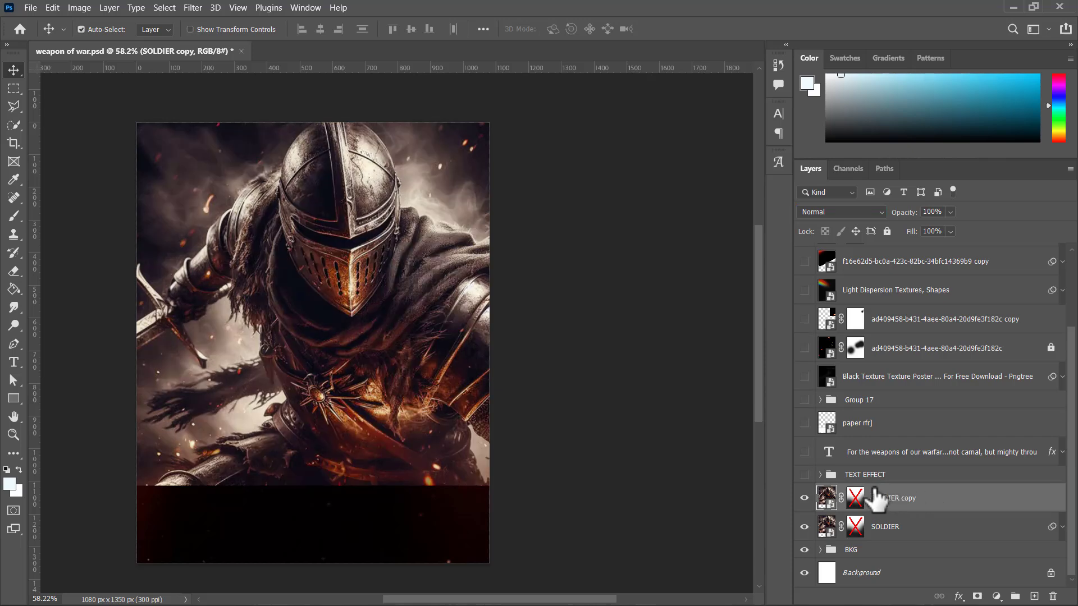
Step: Scale the SOLDIER copy to about 58%, move it toward the middle of the canvas, and hide the original SOLDIER layer
{"action": "key", "text": "ctrl+t"}
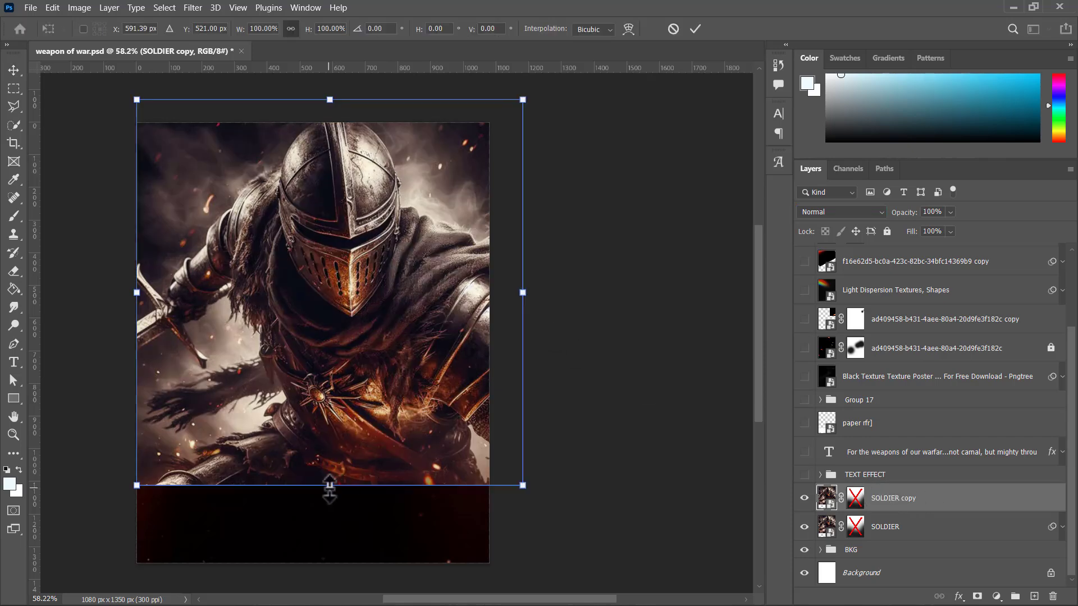
{"action": "left_click_drag", "start_coordinate": [330, 485], "coordinate": [346, 322]}
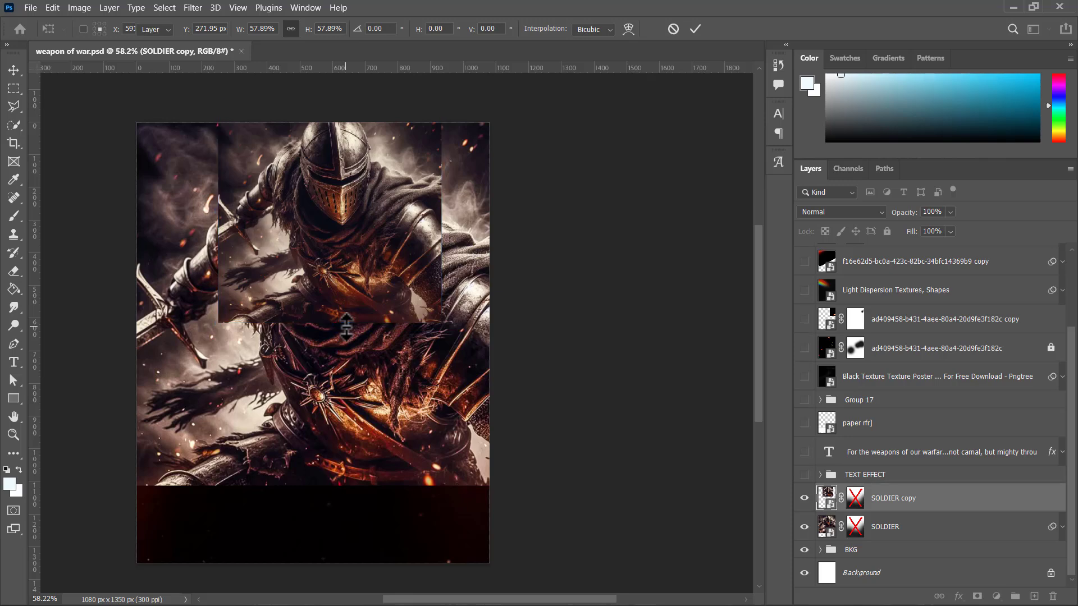
{"action": "key", "text": "Return"}
{"action": "left_click_drag", "start_coordinate": [345, 254], "coordinate": [336, 342]}
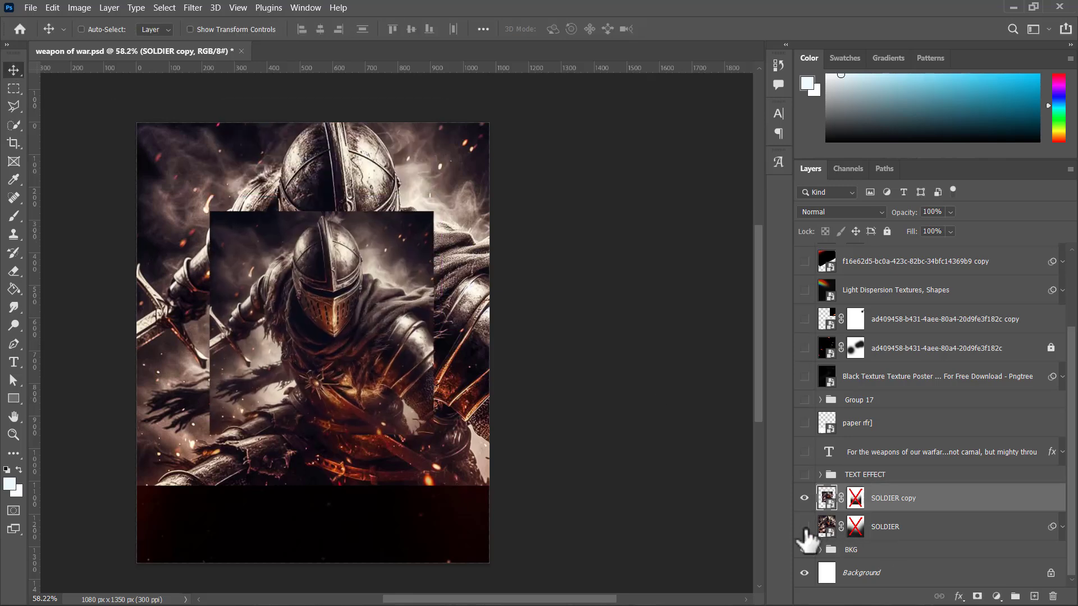
{"action": "left_click_drag", "start_coordinate": [804, 527], "coordinate": [805, 550]}
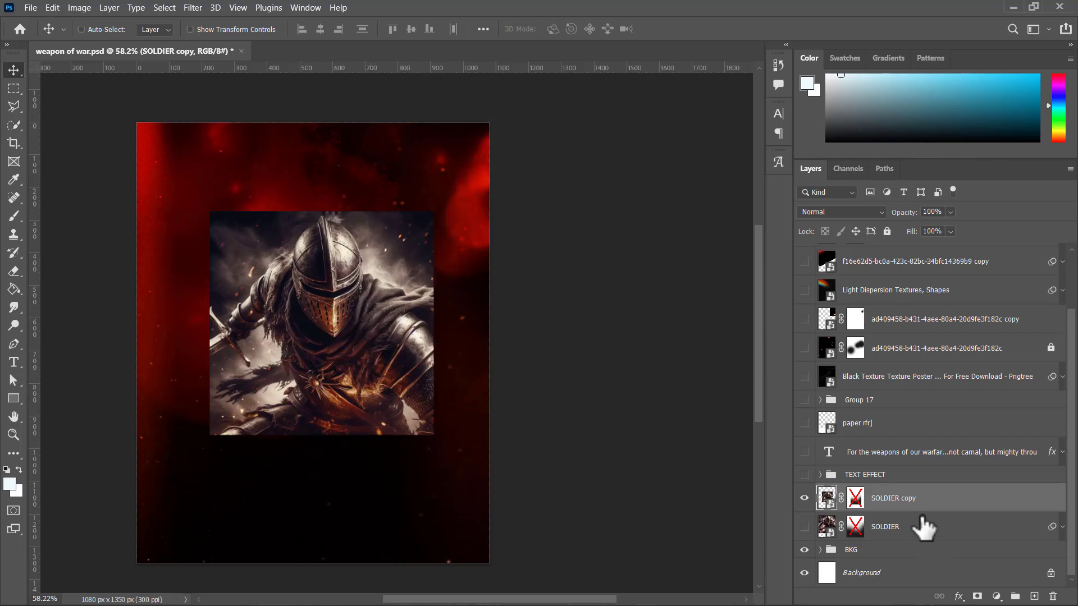
Step: Delete the SOLDIER copy and show the original SOLDIER layer again
{"action": "key", "text": "Delete"}
{"action": "left_click", "coordinate": [805, 528]}
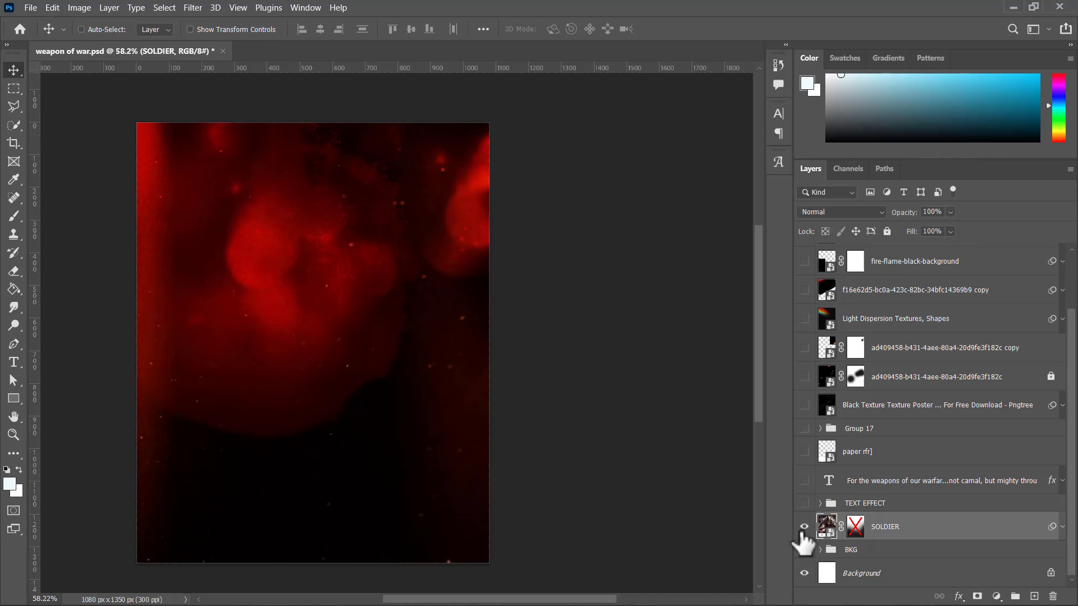
{"action": "left_click", "coordinate": [804, 550]}
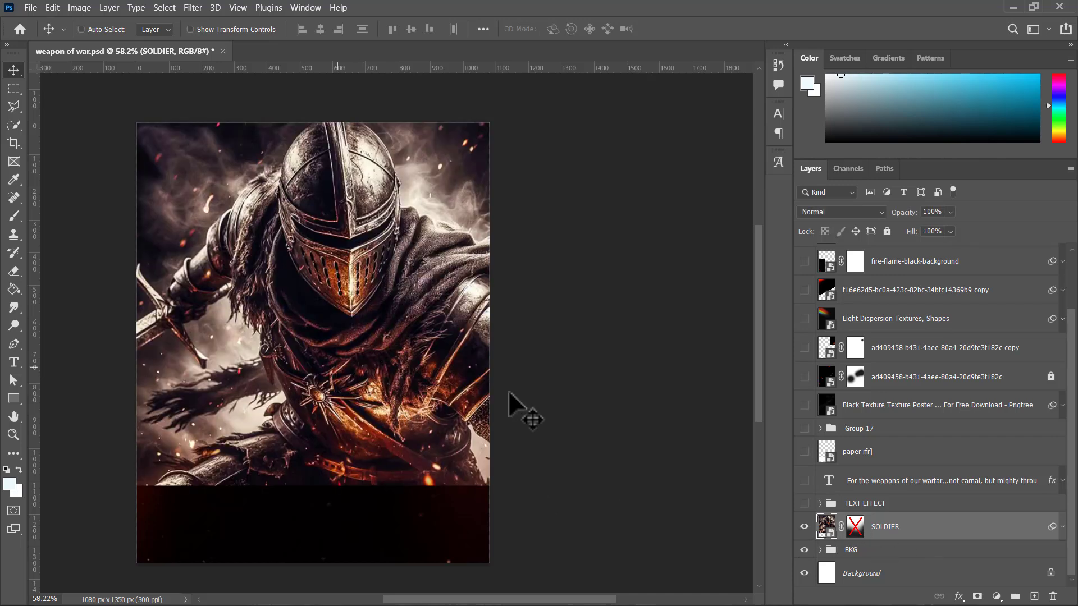
Step: Compare the SOLDIER layer with its Camera Raw Filter off and on, and re-enable its layer mask
{"action": "left_click", "coordinate": [1063, 527]}
{"action": "scroll", "coordinate": [954, 539], "scroll_direction": "down", "scroll_amount": 1}
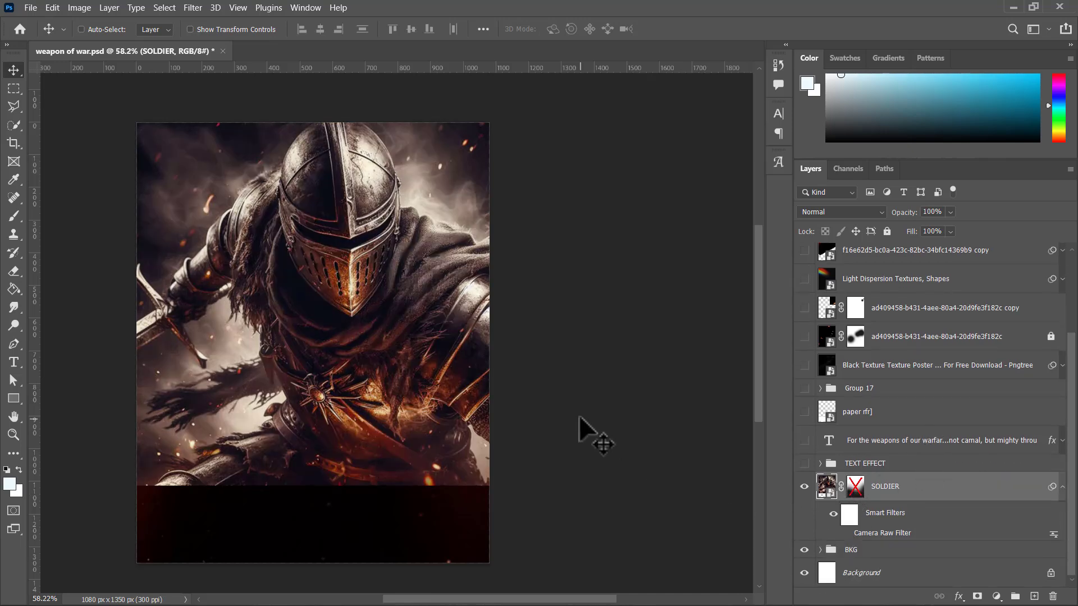
{"action": "scroll", "coordinate": [379, 337], "scroll_direction": "down", "scroll_amount": 1}
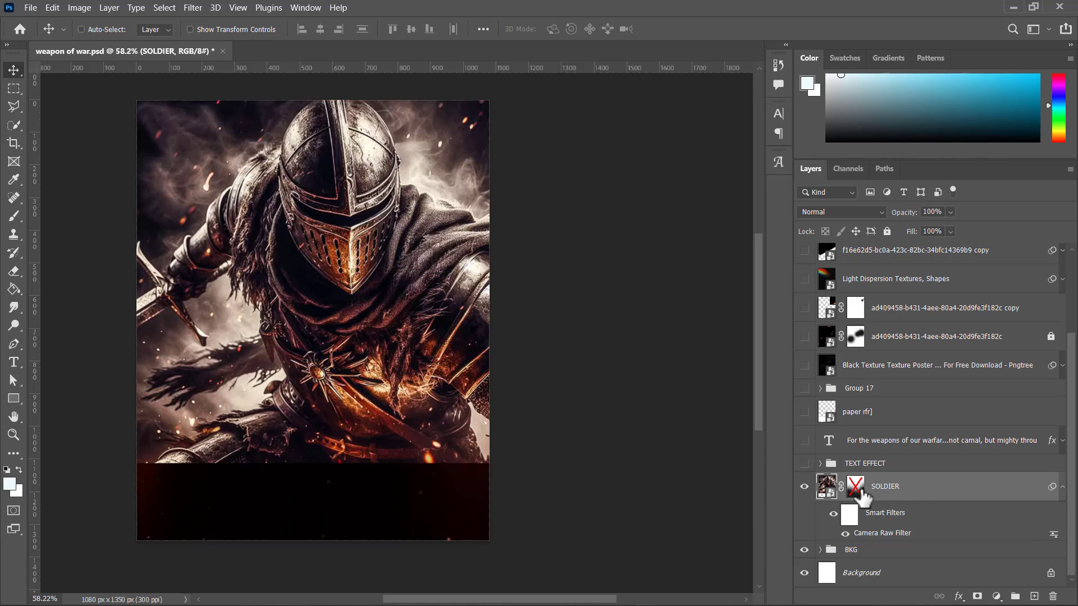
{"action": "right_click", "coordinate": [862, 489]}
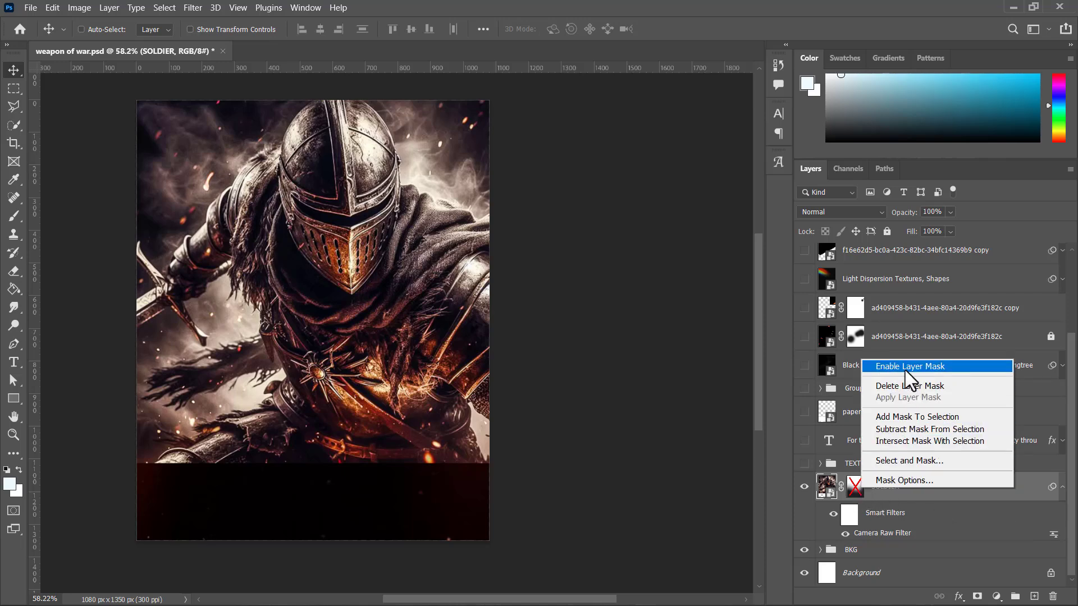
{"action": "left_click", "coordinate": [904, 367]}
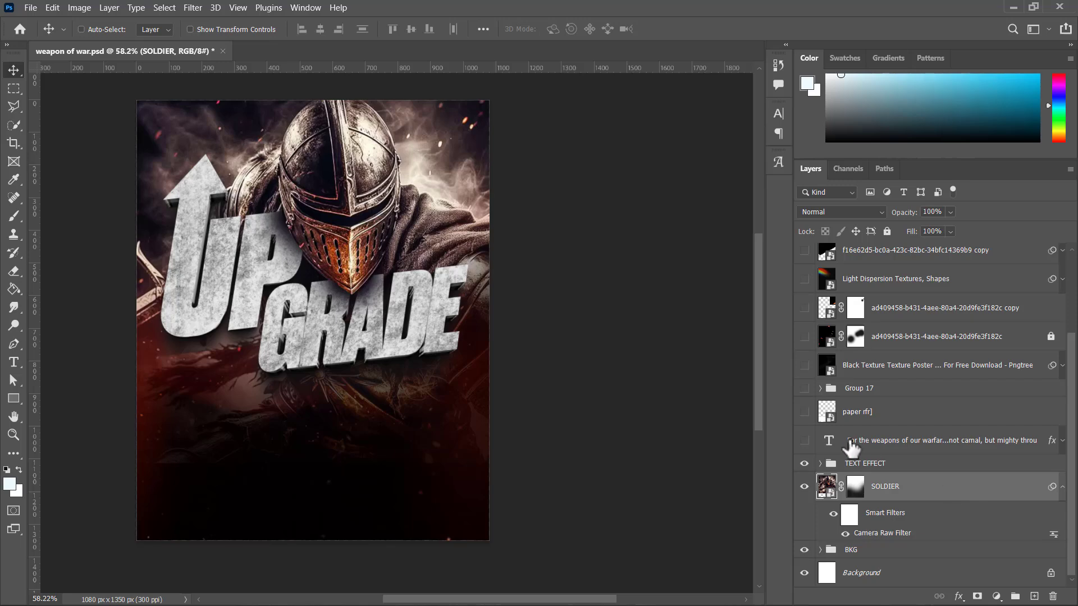
Step: Show and expand the TEXT EFFECT group, keeping Layer 17 inside it hidden
{"action": "left_click", "coordinate": [820, 464]}
{"action": "scroll", "coordinate": [817, 455], "scroll_direction": "down", "scroll_amount": 2}
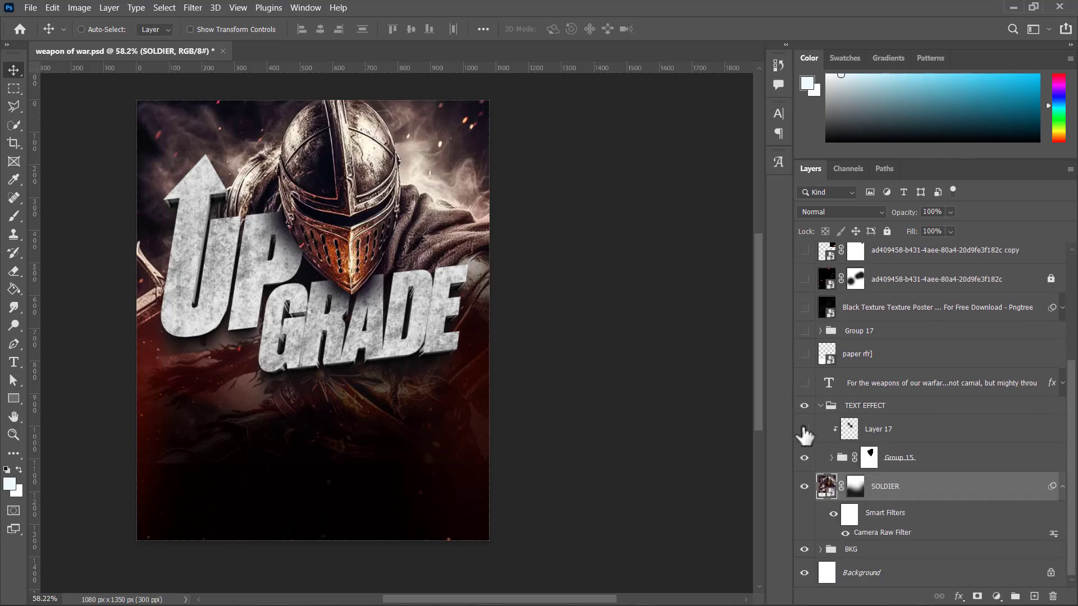
{"action": "left_click", "coordinate": [804, 430]}
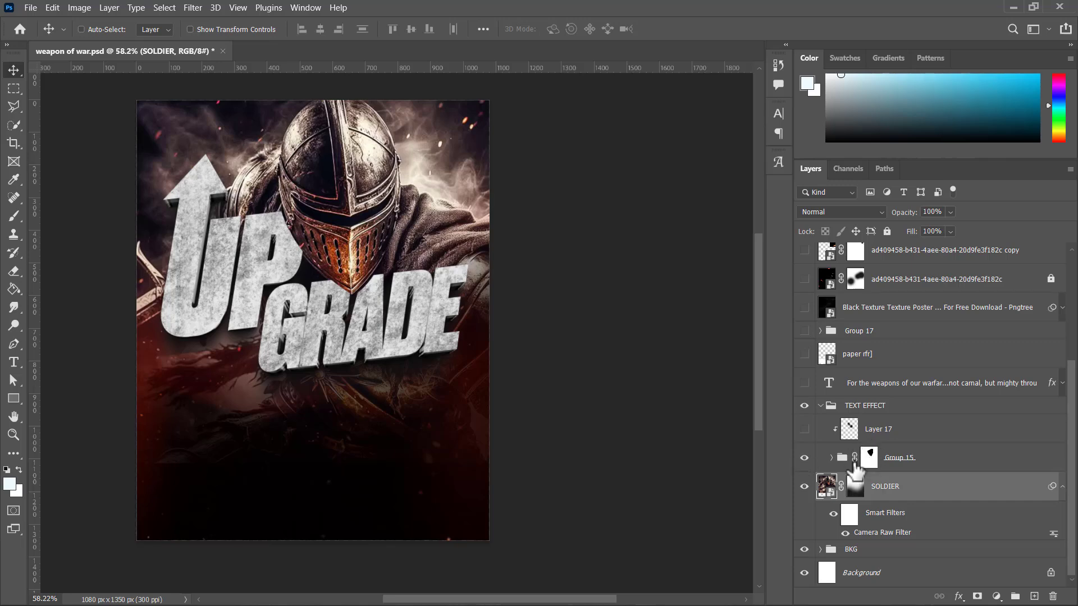
{"action": "right_click", "coordinate": [869, 464]}
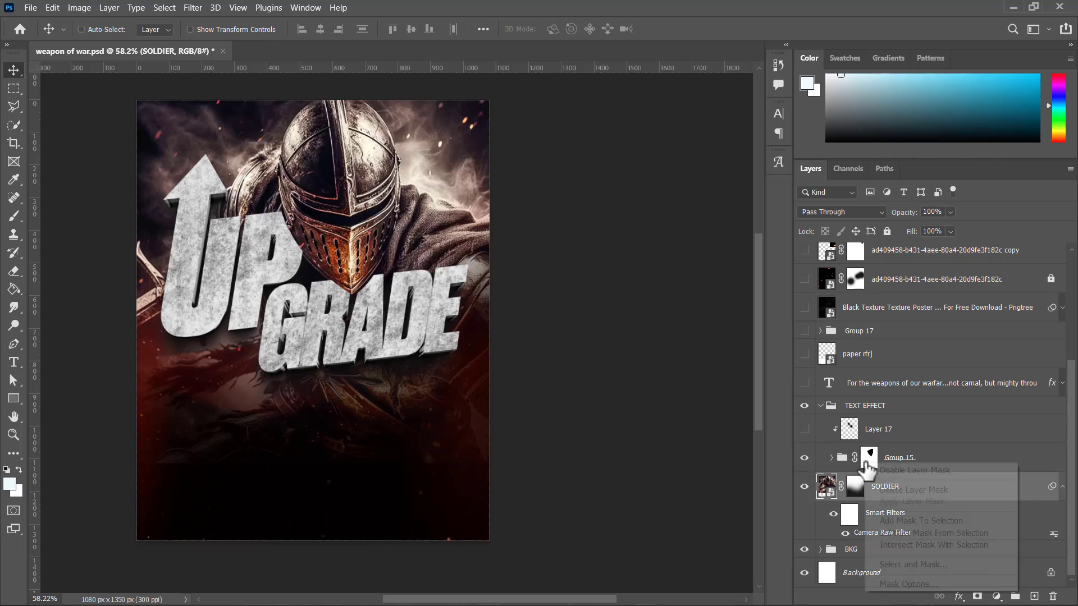
{"action": "left_click", "coordinate": [894, 486]}
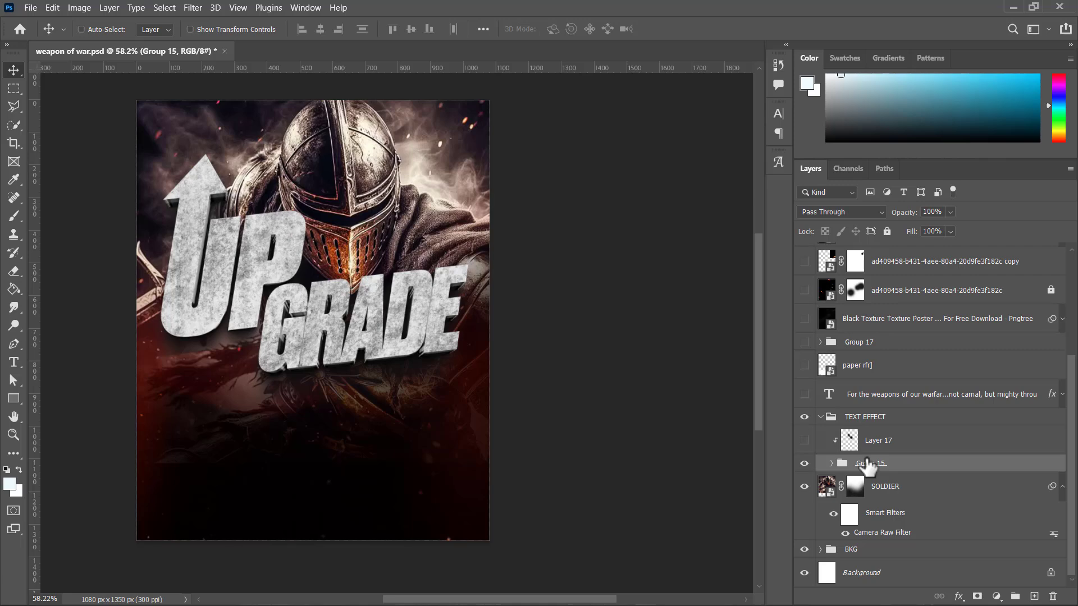
{"action": "key", "text": "ctrl+z"}
Step: Disable the layer mask on Group 15 and expand the group to show its layers
{"action": "left_click", "coordinate": [869, 468]}
{"action": "right_click", "coordinate": [870, 468]}
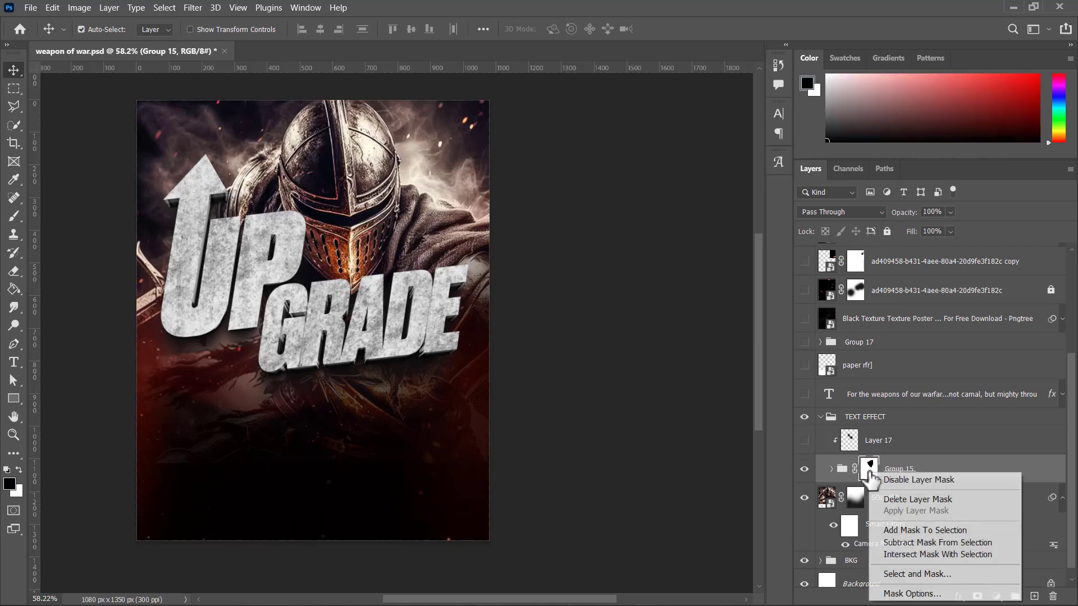
{"action": "left_click", "coordinate": [902, 481]}
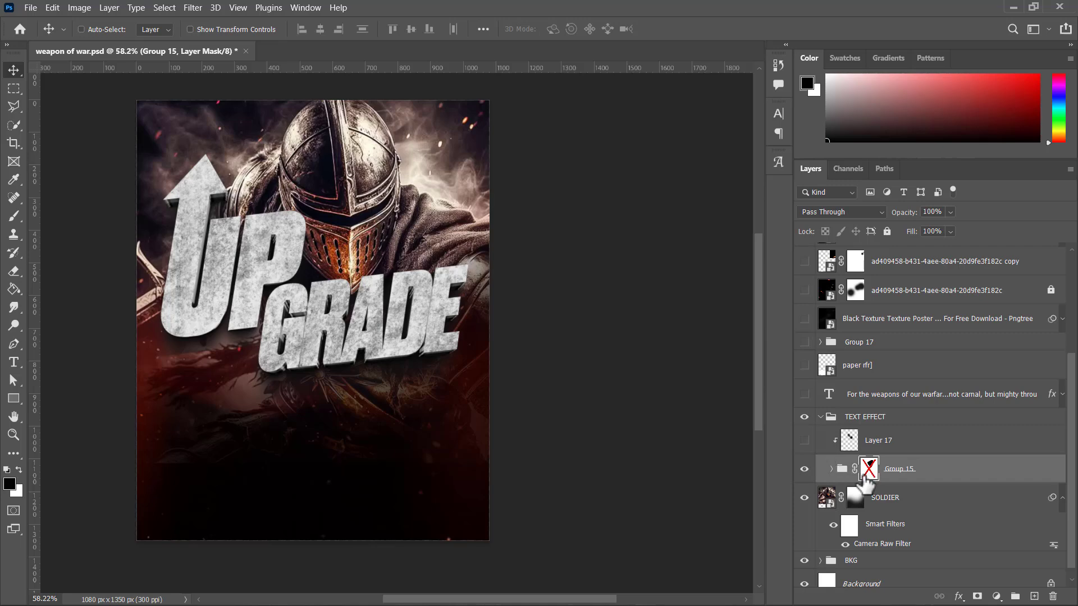
{"action": "left_click", "coordinate": [831, 469]}
{"action": "scroll", "coordinate": [895, 471], "scroll_direction": "down", "scroll_amount": 1}
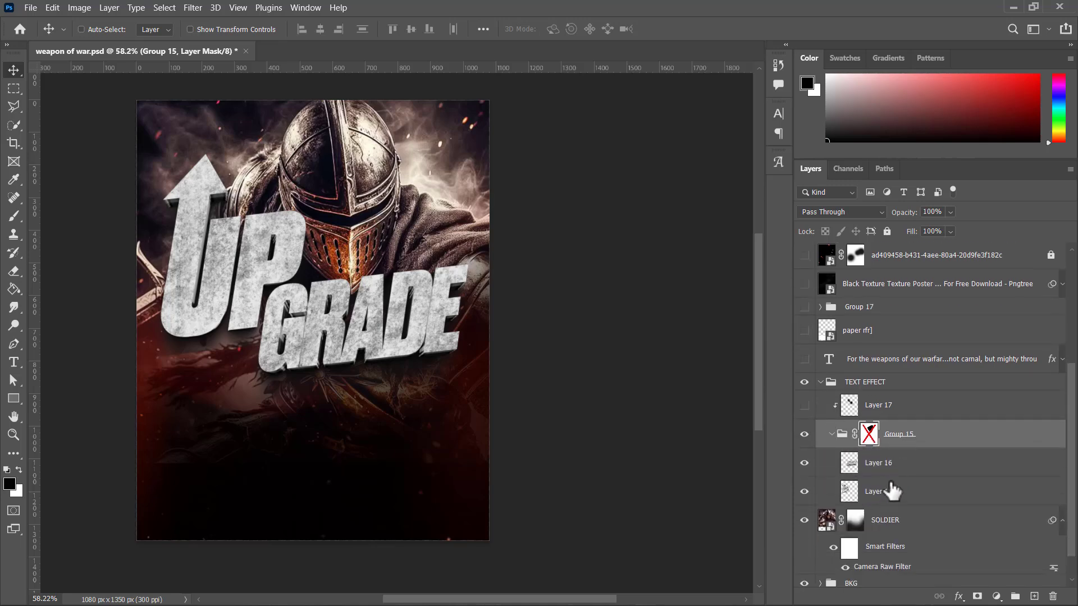
Step: Inspect Layer 15 and Layer 16 inside Group 15, and lower the group's opacity to 53%
{"action": "left_click", "coordinate": [890, 484]}
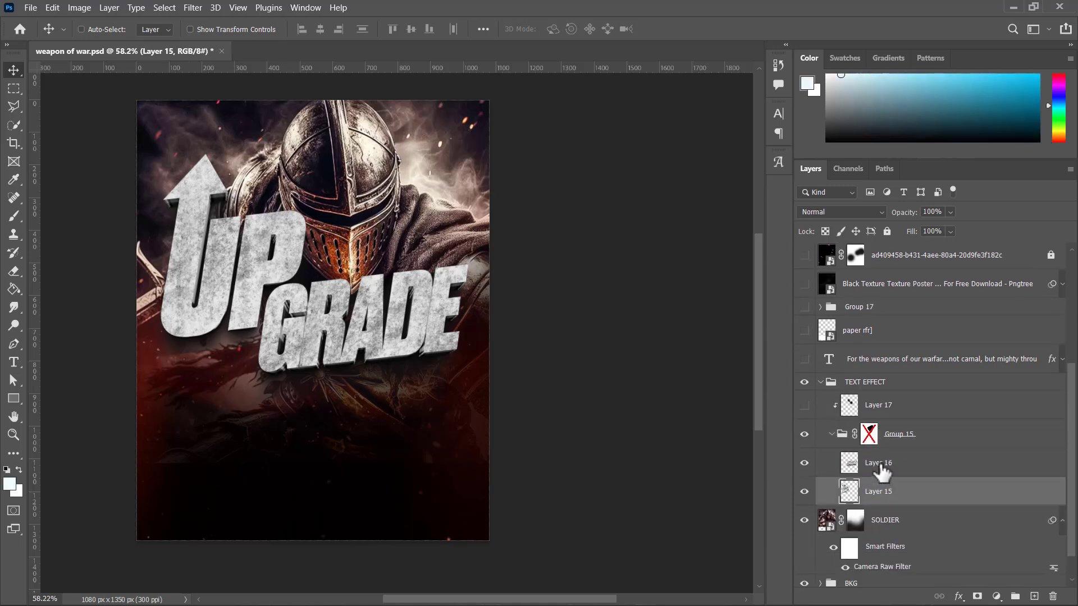
{"action": "left_click", "coordinate": [882, 473]}
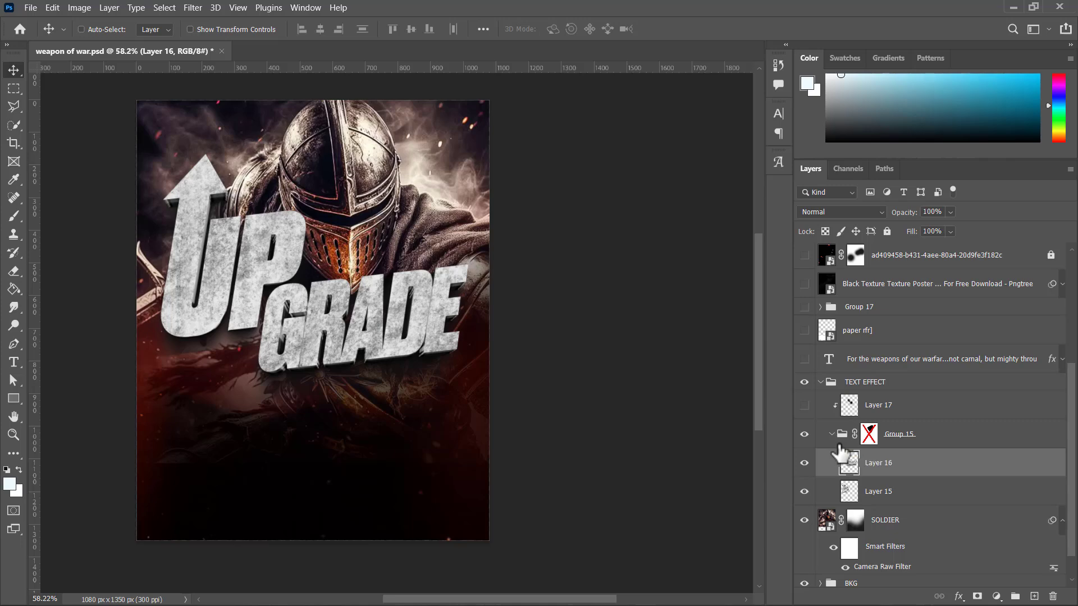
{"action": "scroll", "coordinate": [365, 302], "scroll_direction": "up", "scroll_amount": 2}
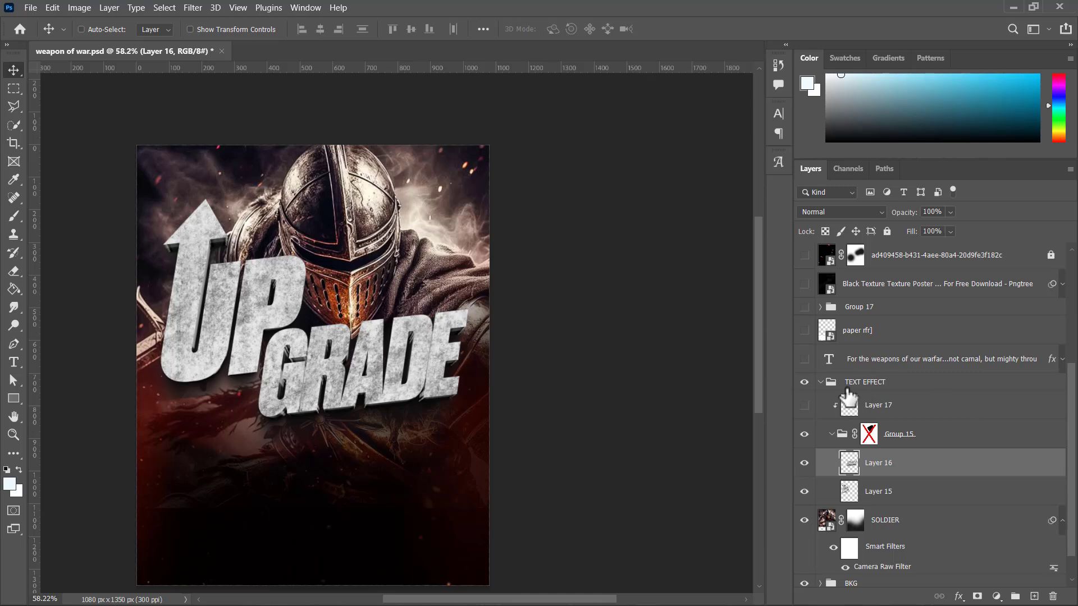
{"action": "left_click", "coordinate": [916, 441]}
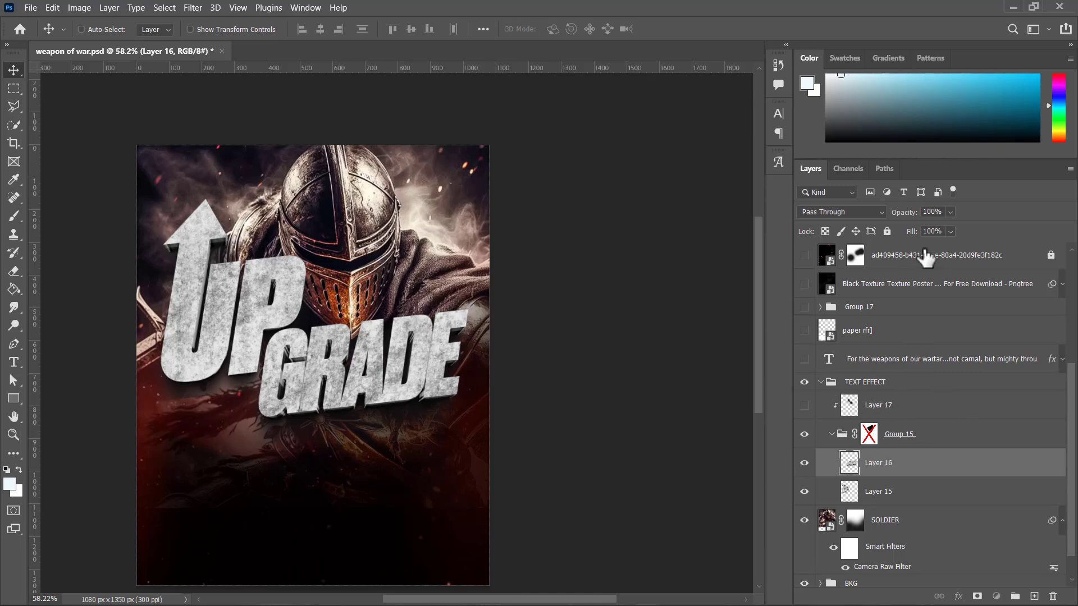
{"action": "left_click_drag", "start_coordinate": [896, 224], "coordinate": [877, 225]}
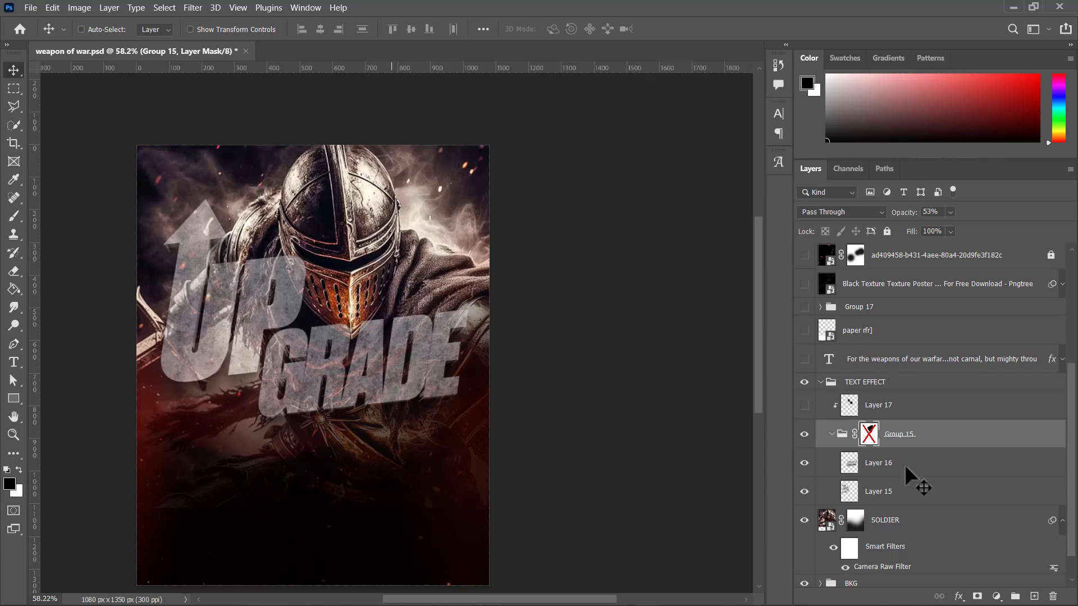
Step: Enable the layer mask on Group 15 and set the group's opacity back to 100%
{"action": "right_click", "coordinate": [875, 437]}
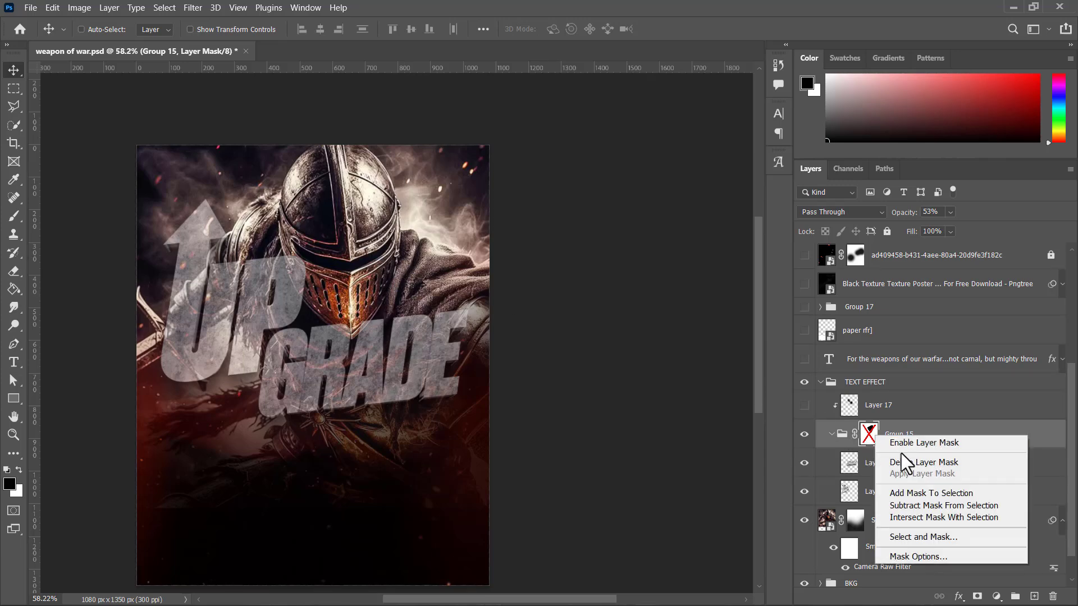
{"action": "left_click", "coordinate": [907, 444]}
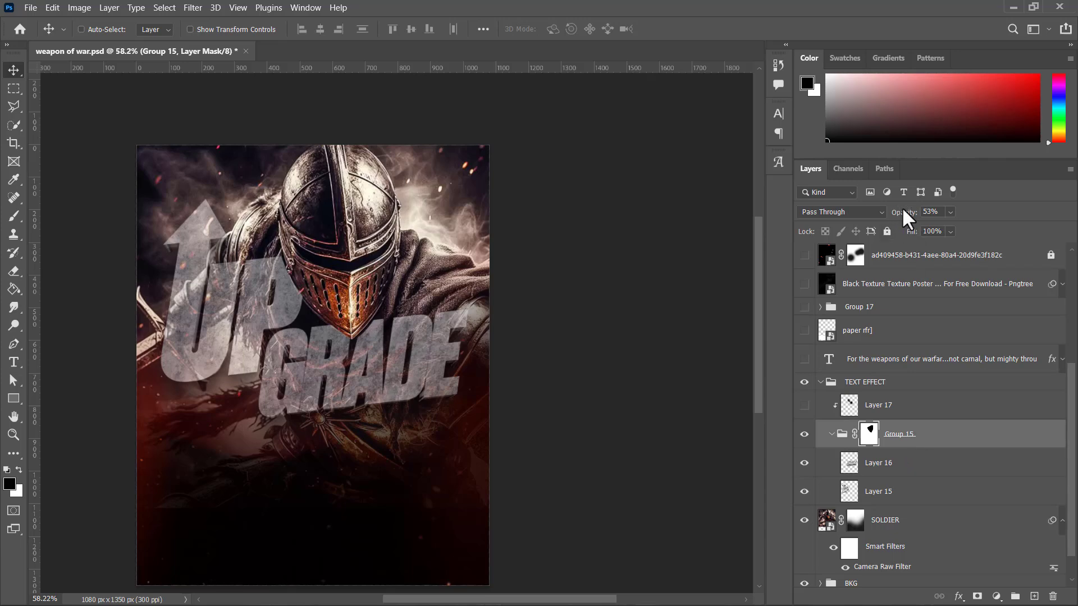
{"action": "left_click_drag", "start_coordinate": [905, 215], "coordinate": [962, 218]}
{"action": "key", "text": "Return"}
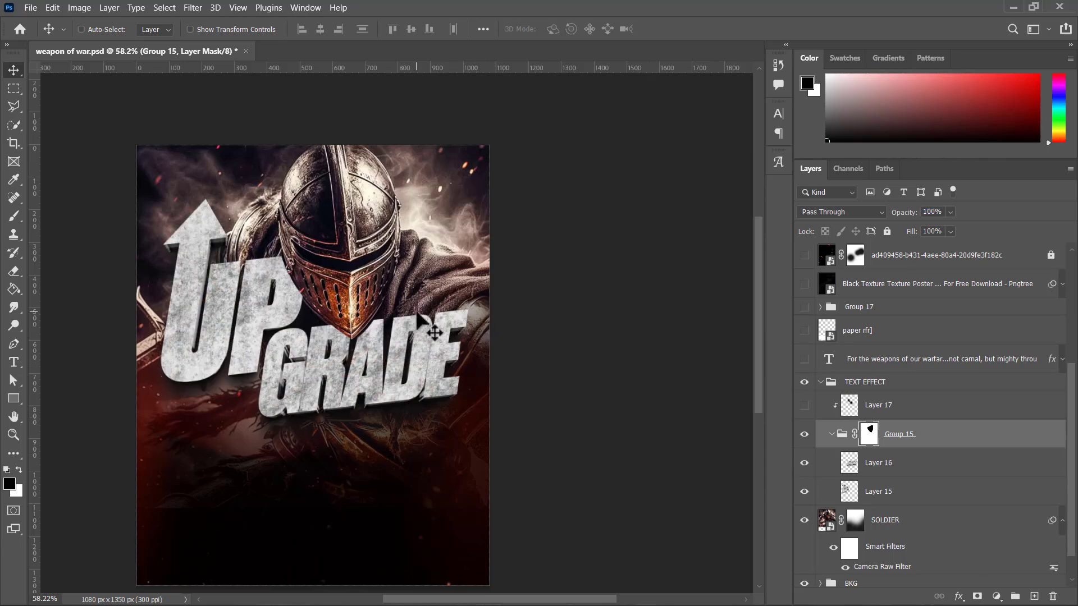
Step: Add an empty layer above Layer 17 and sample black from the flyer's dark lower area
{"action": "scroll", "coordinate": [449, 365], "scroll_direction": "up", "scroll_amount": 1}
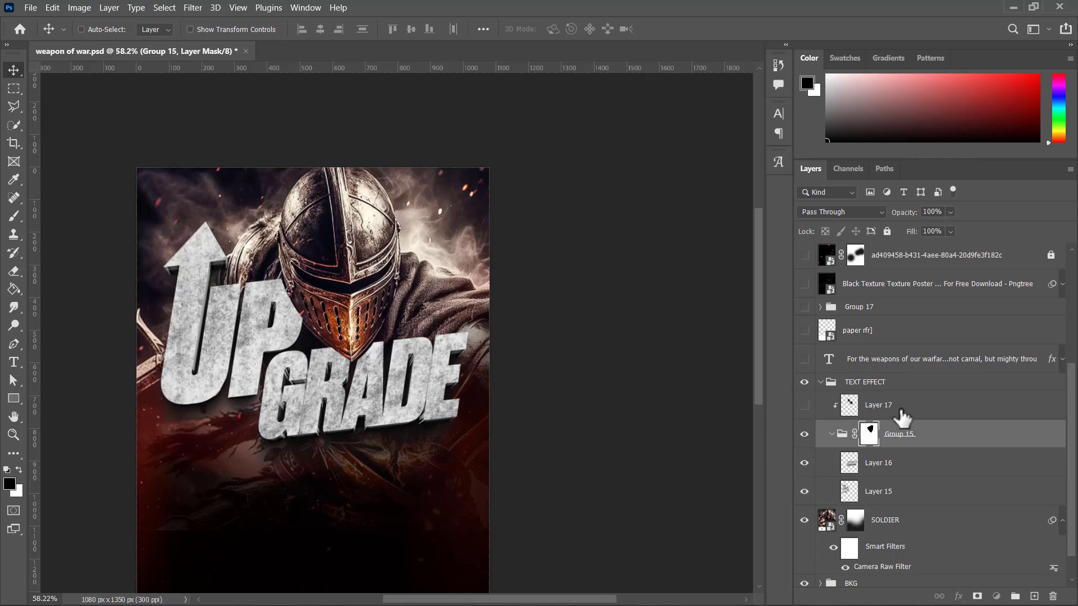
{"action": "left_click", "coordinate": [849, 405]}
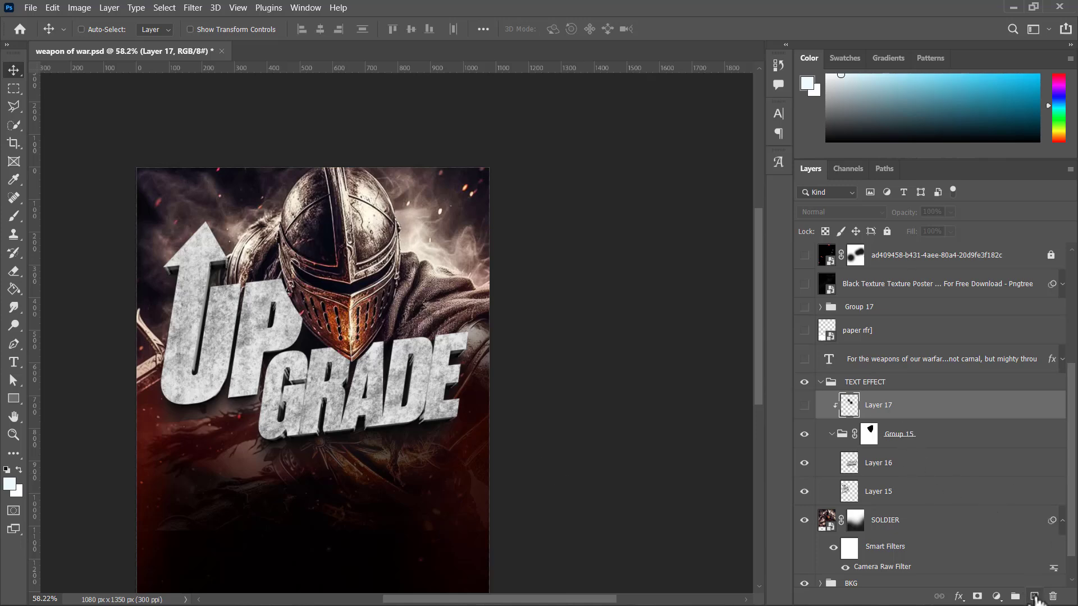
{"action": "left_click", "coordinate": [1035, 597]}
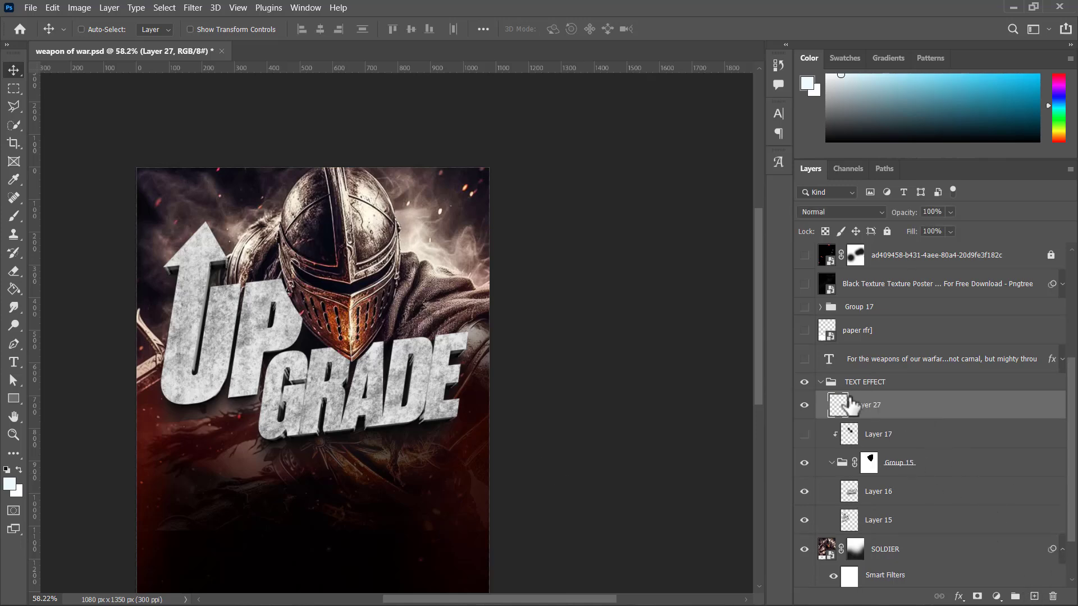
{"action": "key", "text": "i"}
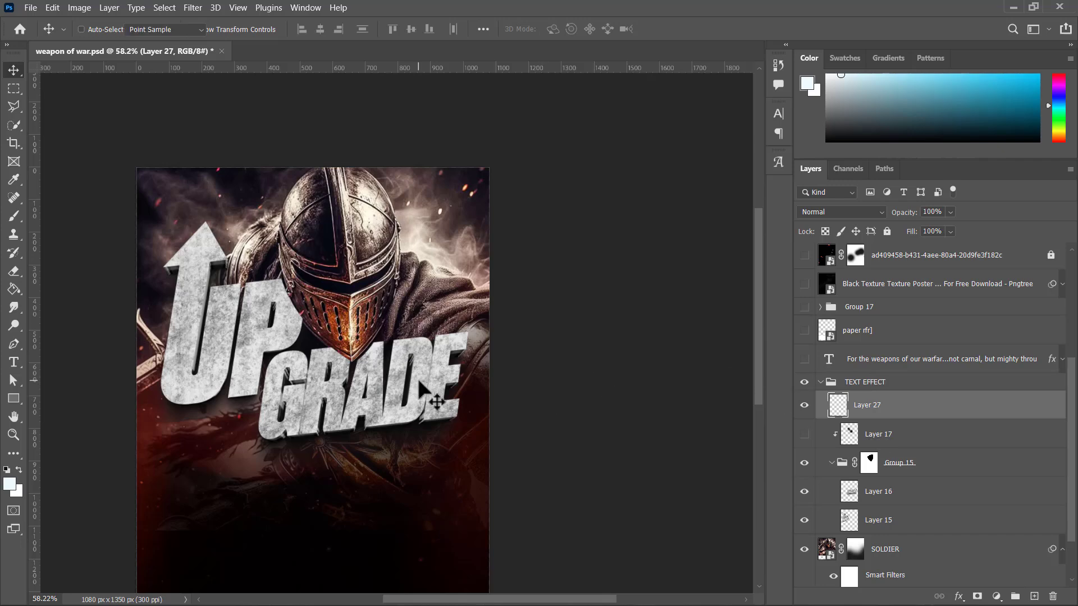
{"action": "left_click_drag", "start_coordinate": [257, 505], "coordinate": [282, 520]}
Step: Brush a soft black shadow onto the lettering around the helmet at size 200, and clip the layer to Group 15 beneath Layer 17
{"action": "scroll", "coordinate": [289, 506], "scroll_direction": "down", "scroll_amount": 1}
{"action": "key", "text": "b"}
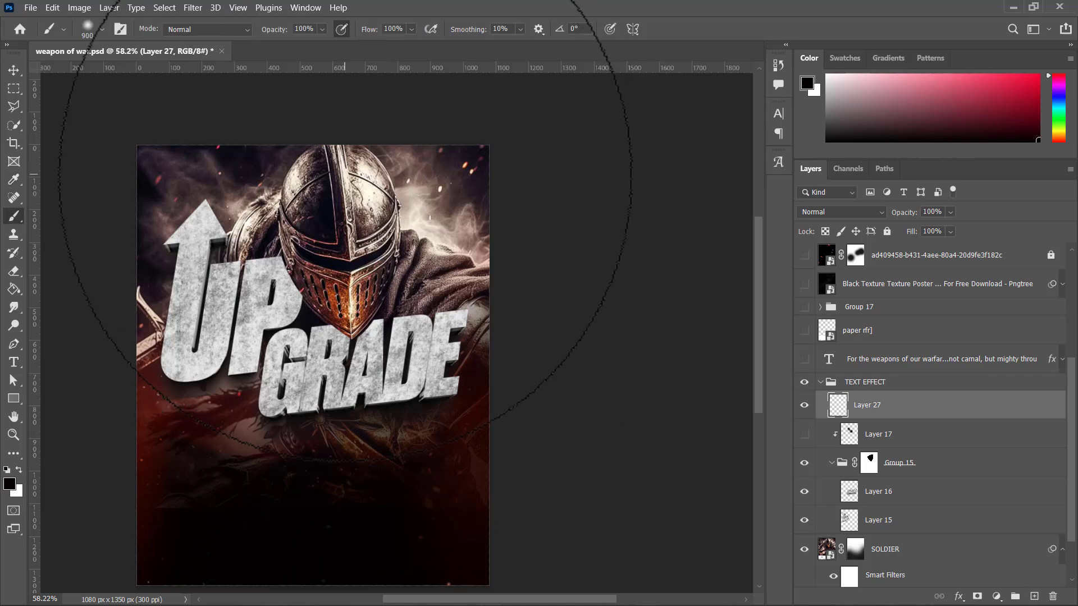
{"action": "key", "text": "bracketright"}
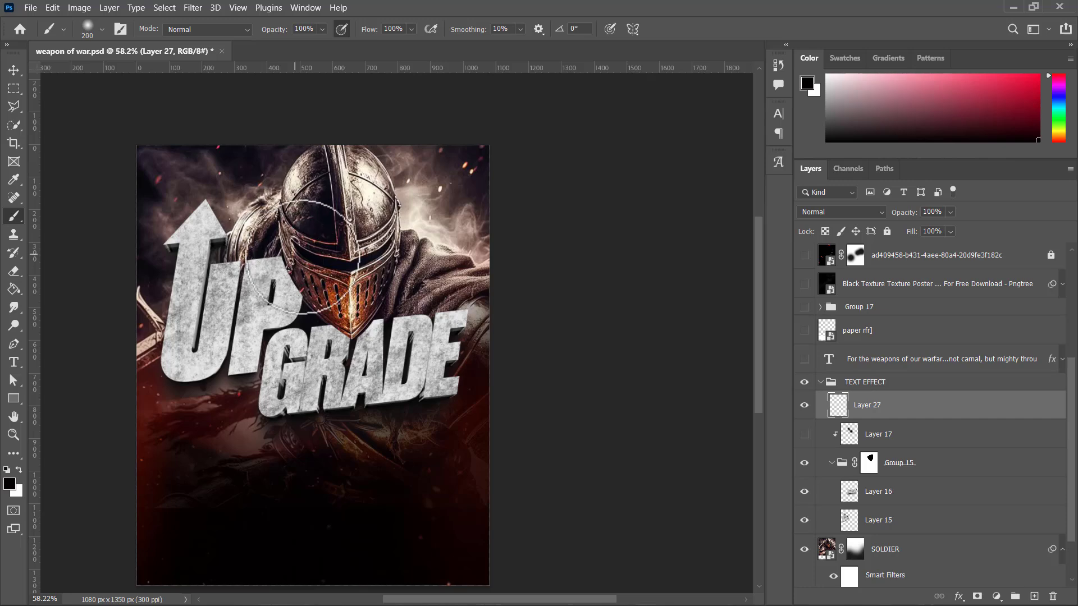
{"action": "mouse_move", "coordinate": [340, 307]}
{"action": "left_mouse_down"}
{"action": "mouse_move", "coordinate": [345, 317]}
{"action": "mouse_move", "coordinate": [300, 297]}
{"action": "mouse_move", "coordinate": [297, 268]}
{"action": "mouse_move", "coordinate": [349, 315]}
{"action": "mouse_move", "coordinate": [384, 274]}
{"action": "mouse_move", "coordinate": [365, 310]}
{"action": "left_mouse_up"}
{"action": "left_click_drag", "start_coordinate": [891, 412], "coordinate": [891, 443]}
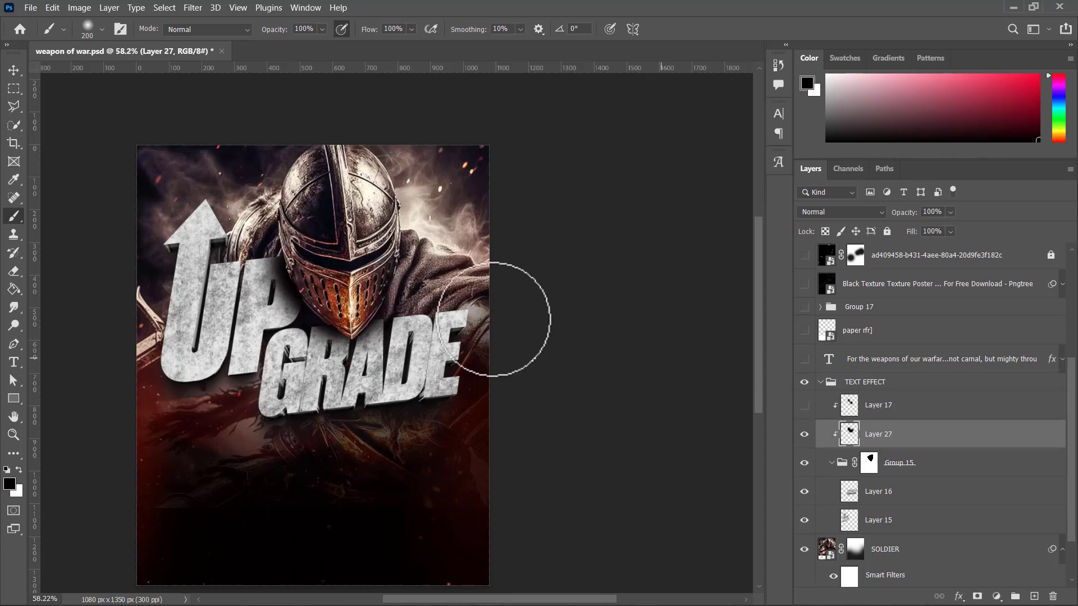
Step: Try different opacities between 30% and 90% on the clipped shadow layer
{"action": "key", "text": "v"}
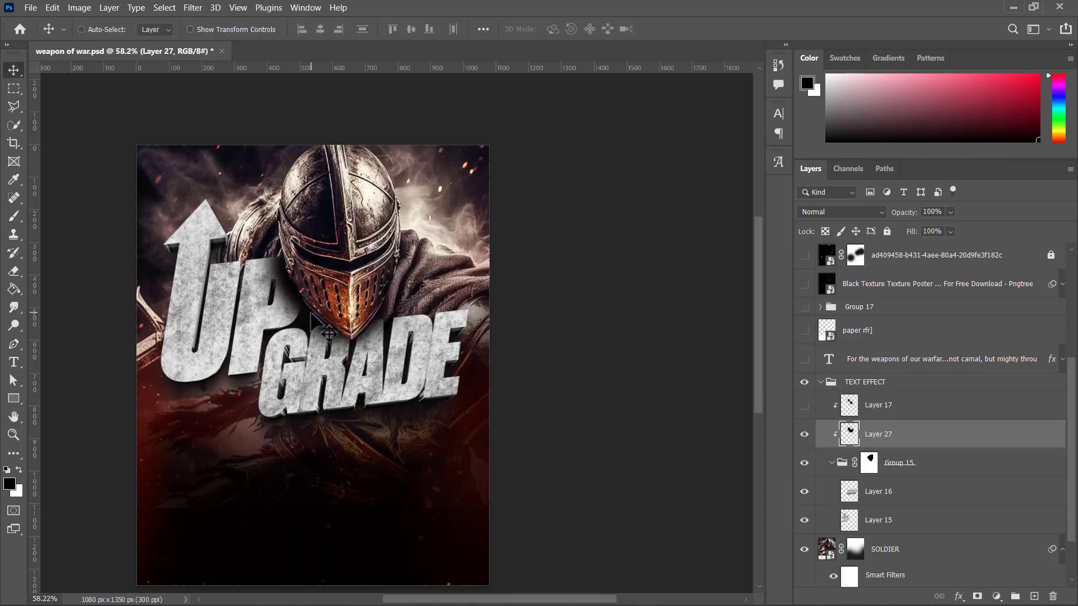
{"action": "left_click_drag", "start_coordinate": [317, 317], "coordinate": [317, 318]}
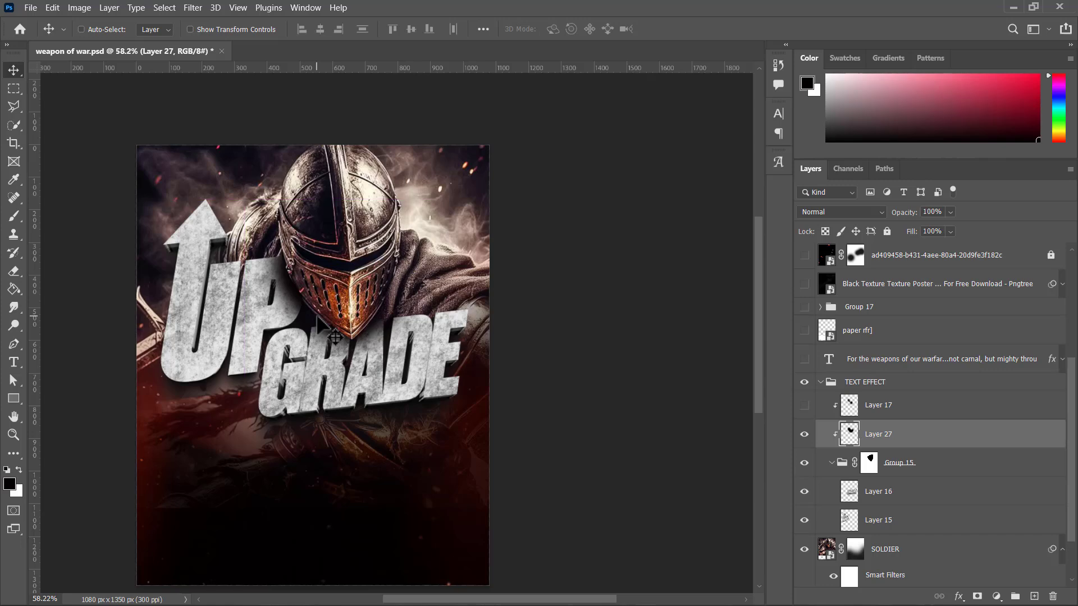
{"action": "key", "text": "3"}
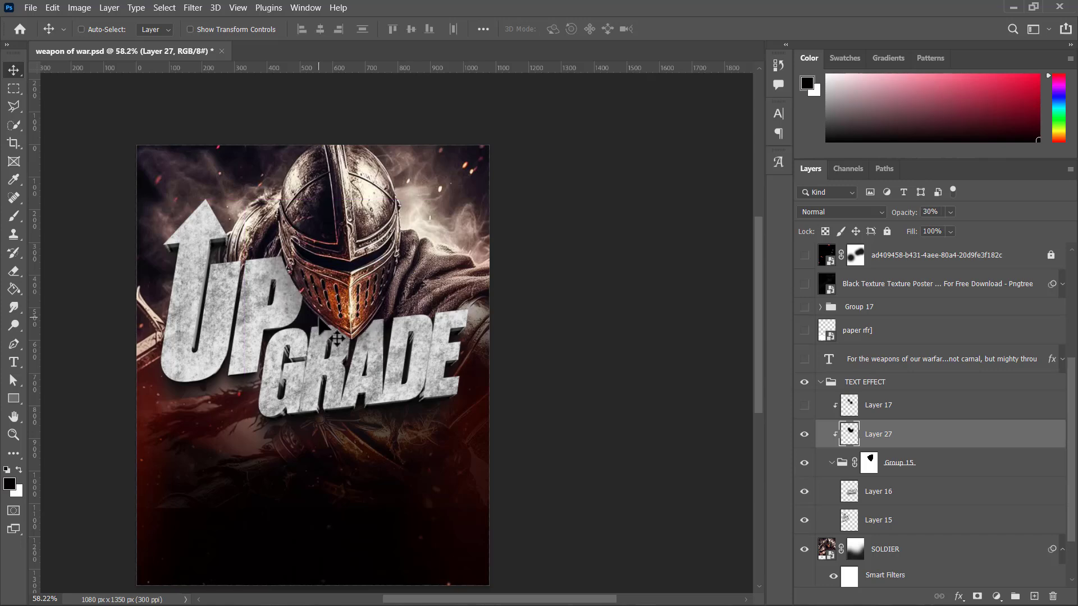
{"action": "key", "text": "4"}
{"action": "key", "text": "5"}
{"action": "left_click_drag", "start_coordinate": [337, 339], "coordinate": [346, 344]}
{"action": "key", "text": "7"}
{"action": "key", "text": "8"}
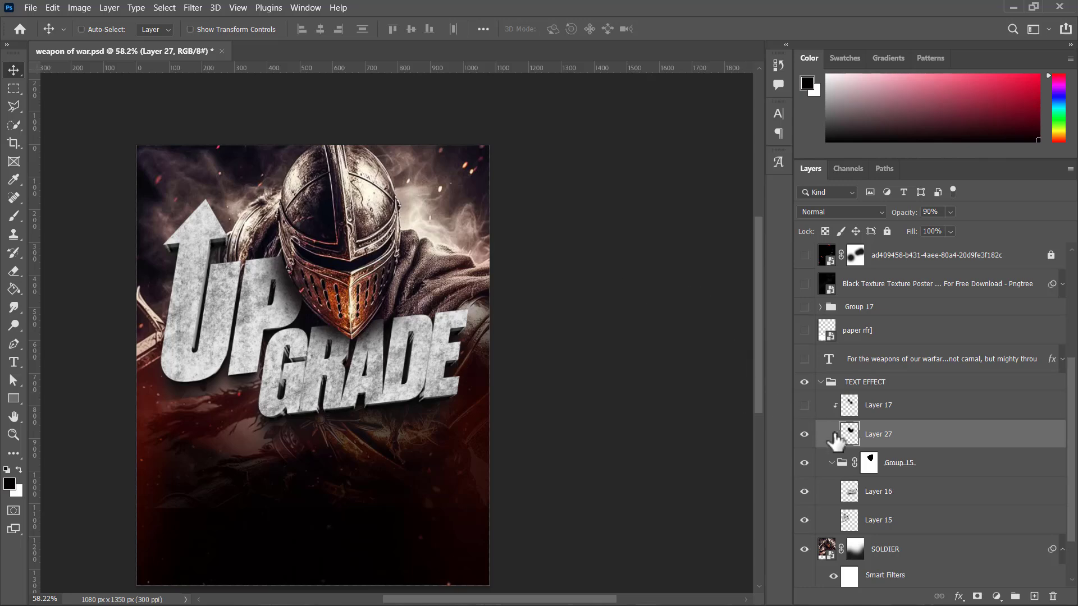
Step: Delete the newly painted shadow layer and show the original shadow on Layer 17
{"action": "key", "text": "Delete"}
{"action": "left_click", "coordinate": [804, 405]}
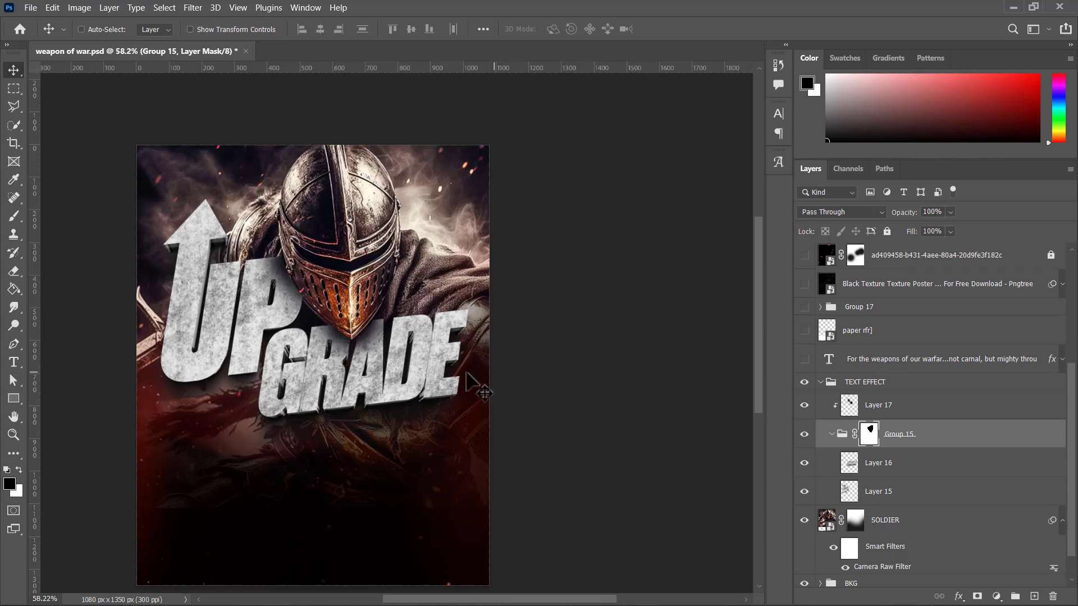
{"action": "scroll", "coordinate": [467, 334], "scroll_direction": "down", "scroll_amount": 2}
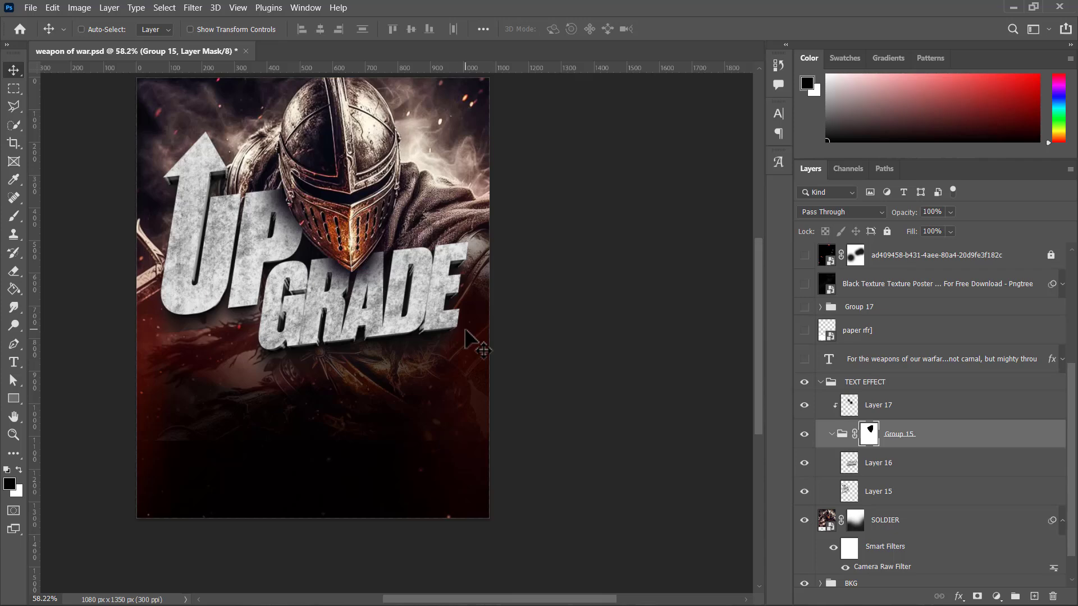
{"action": "scroll", "coordinate": [466, 337], "scroll_direction": "up", "scroll_amount": 4}
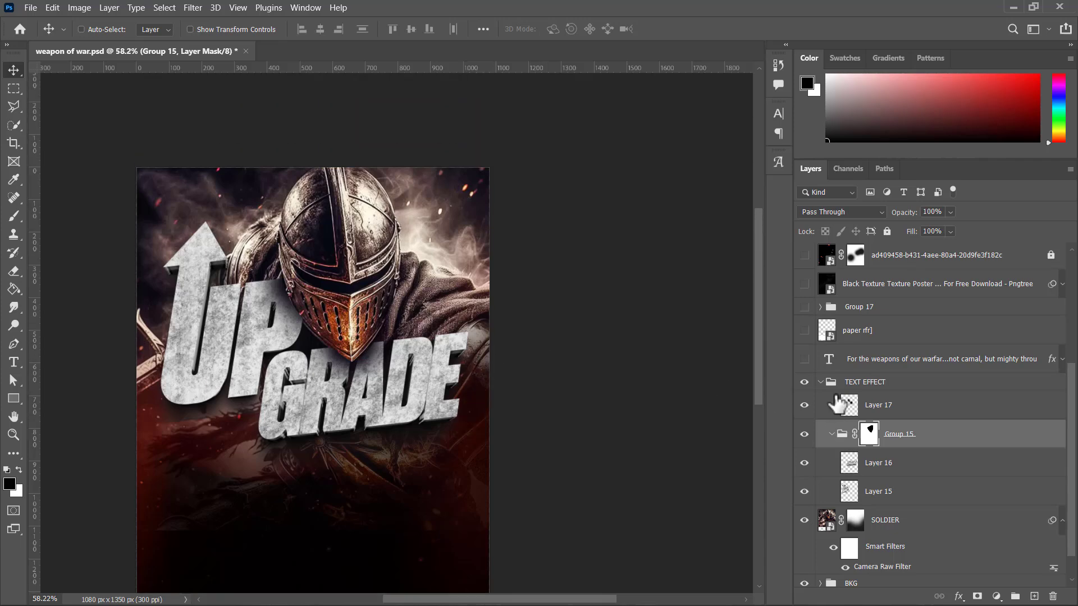
Step: Show the scripture text layer above the TEXT EFFECT group, keeping Group 17 and the paper layer hidden
{"action": "scroll", "coordinate": [845, 357], "scroll_direction": "up", "scroll_amount": 4}
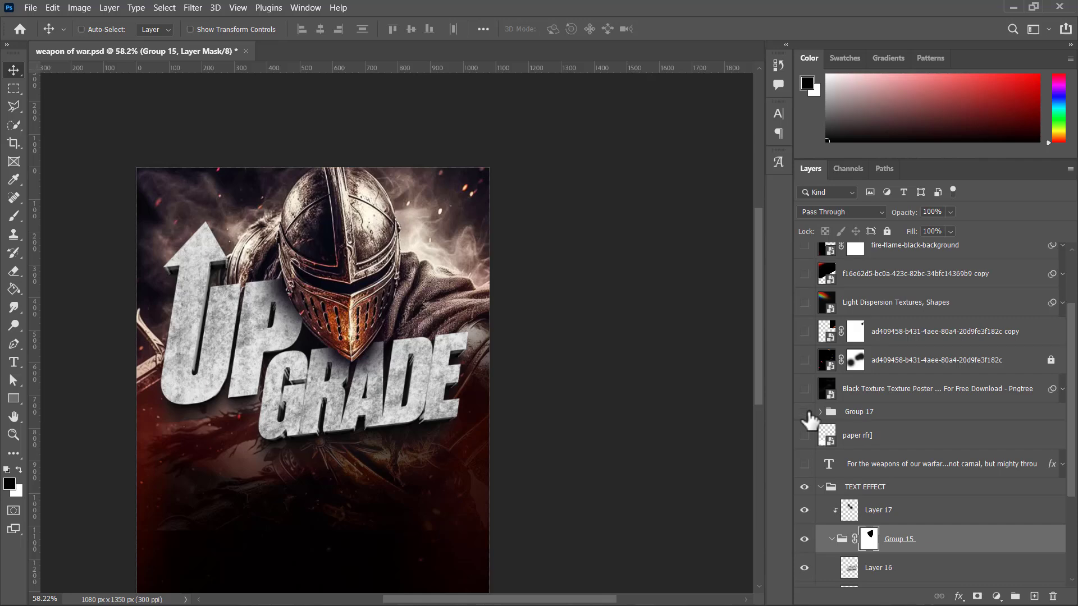
{"action": "left_click", "coordinate": [804, 412]}
{"action": "left_click", "coordinate": [805, 437]}
{"action": "left_click", "coordinate": [806, 436]}
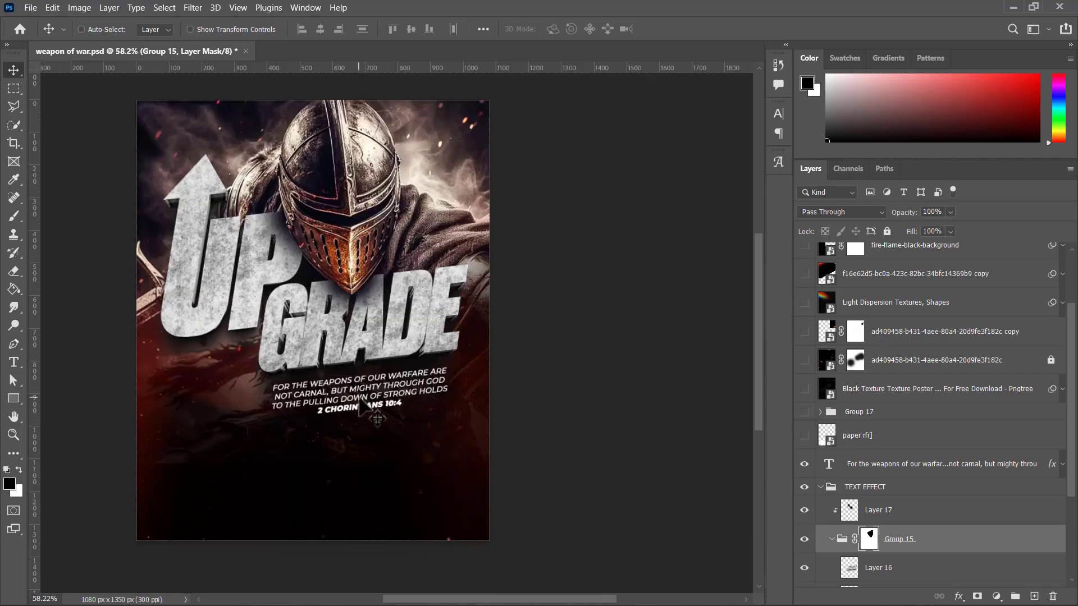
Step: Examine the scripture text beneath the UPGRADE lettering up close and within the whole flyer
{"action": "key", "text": "ctrl"}
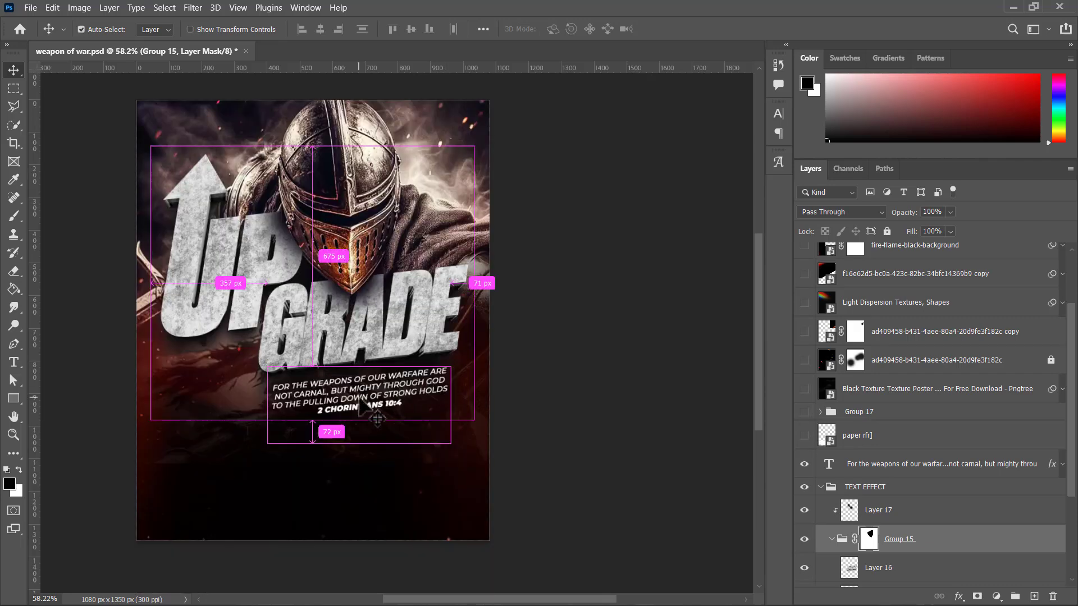
{"action": "key", "text": "ctrl+plus"}
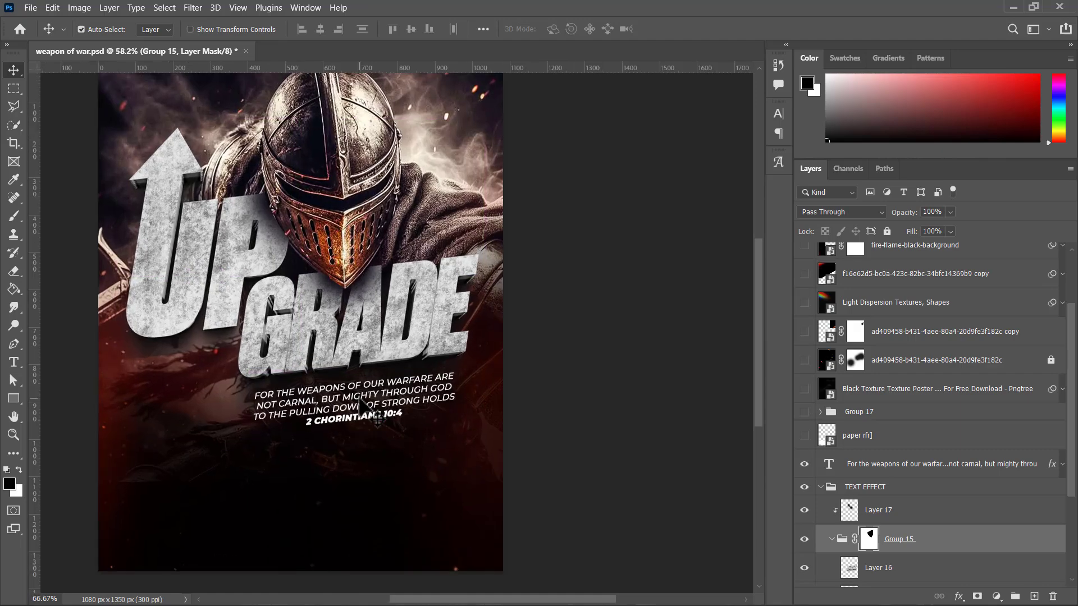
{"action": "key", "text": "ctrl+plus"}
{"action": "key", "text": "ctrl+minus"}
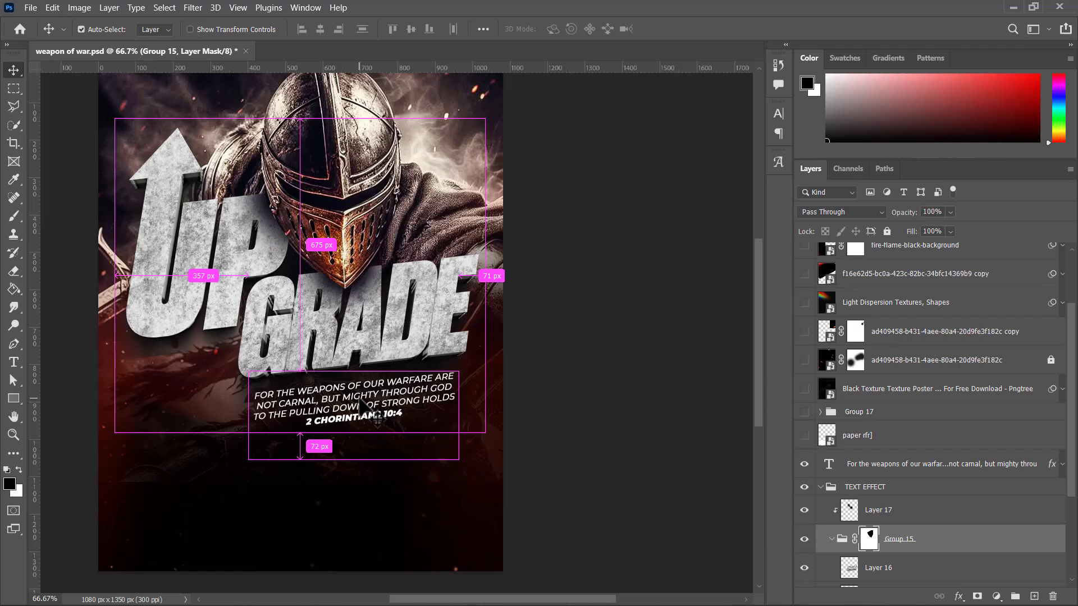
{"action": "key", "text": "ctrl+minus"}
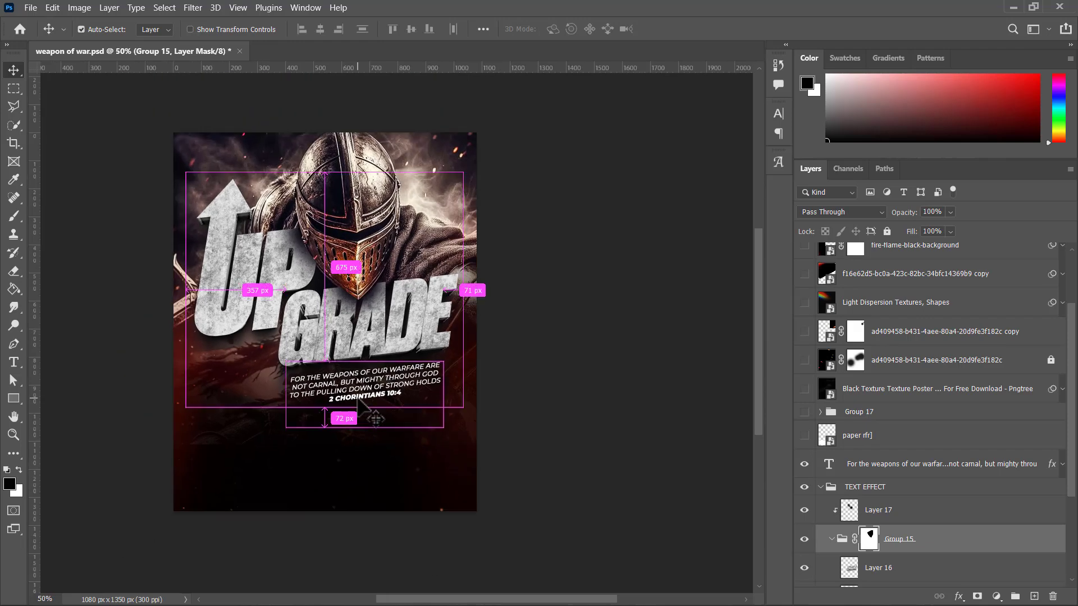
{"action": "key", "text": "ctrl+0"}
{"action": "key", "text": "ctrl+minus"}
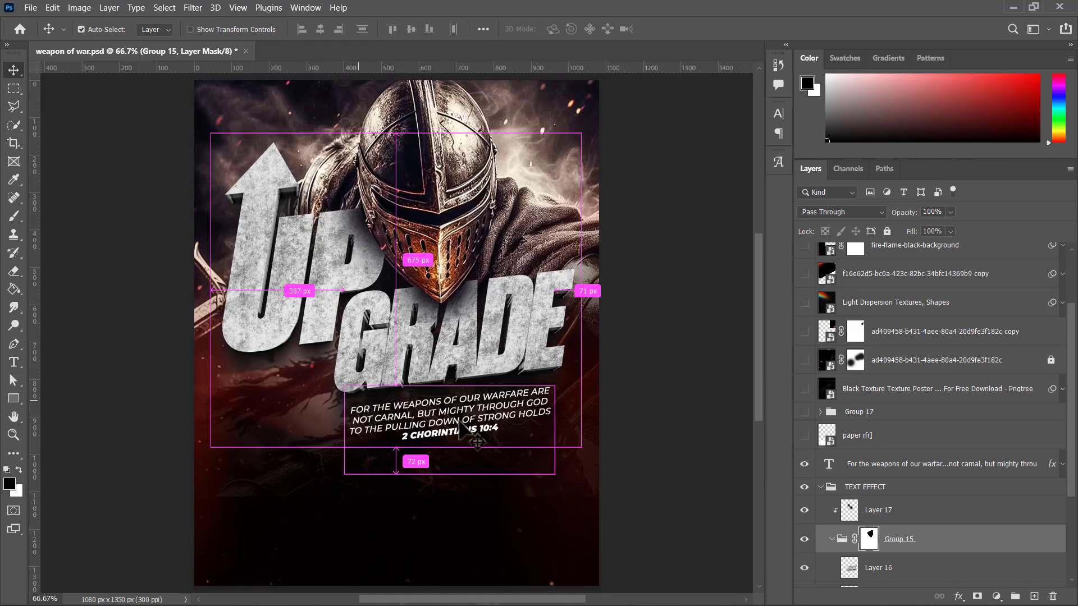
{"action": "key", "text": "ctrl+minus"}
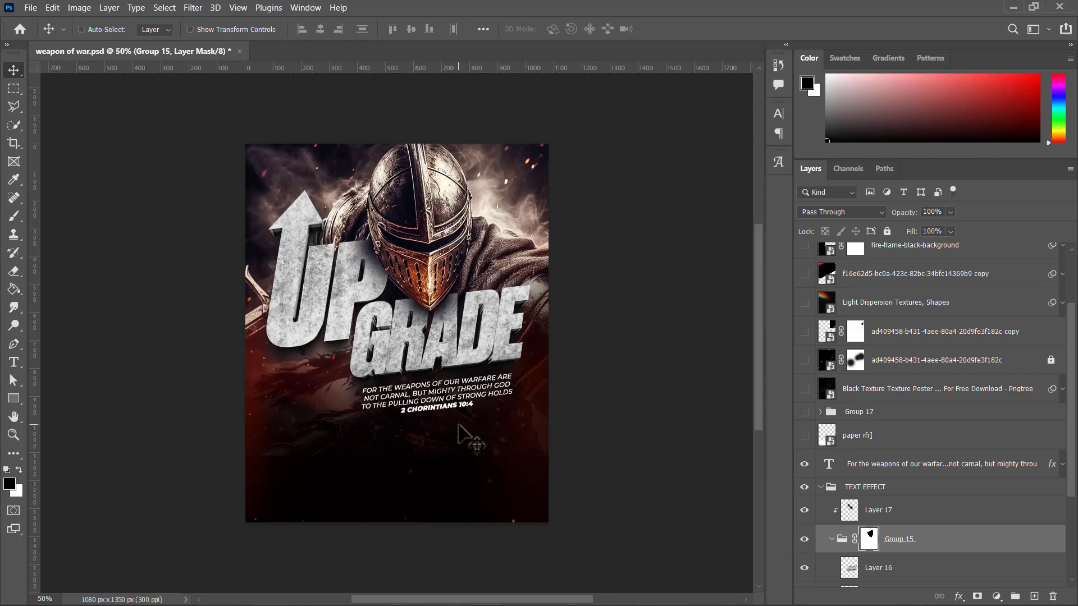
{"action": "scroll", "coordinate": [432, 368], "scroll_direction": "up", "scroll_amount": 2}
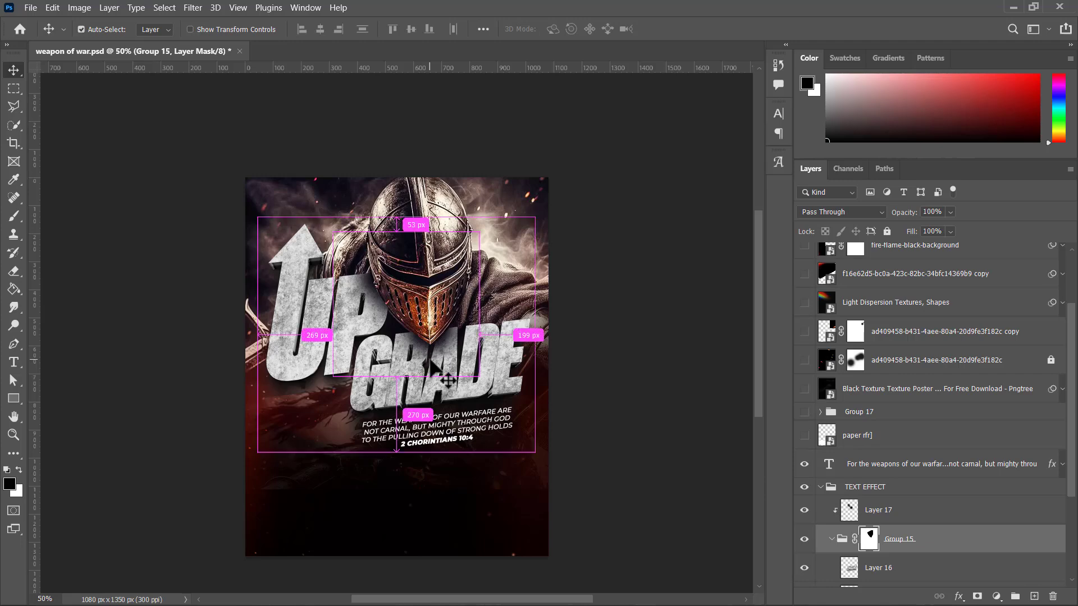
{"action": "key", "text": "ctrl+plus"}
{"action": "key", "text": "ctrl+minus"}
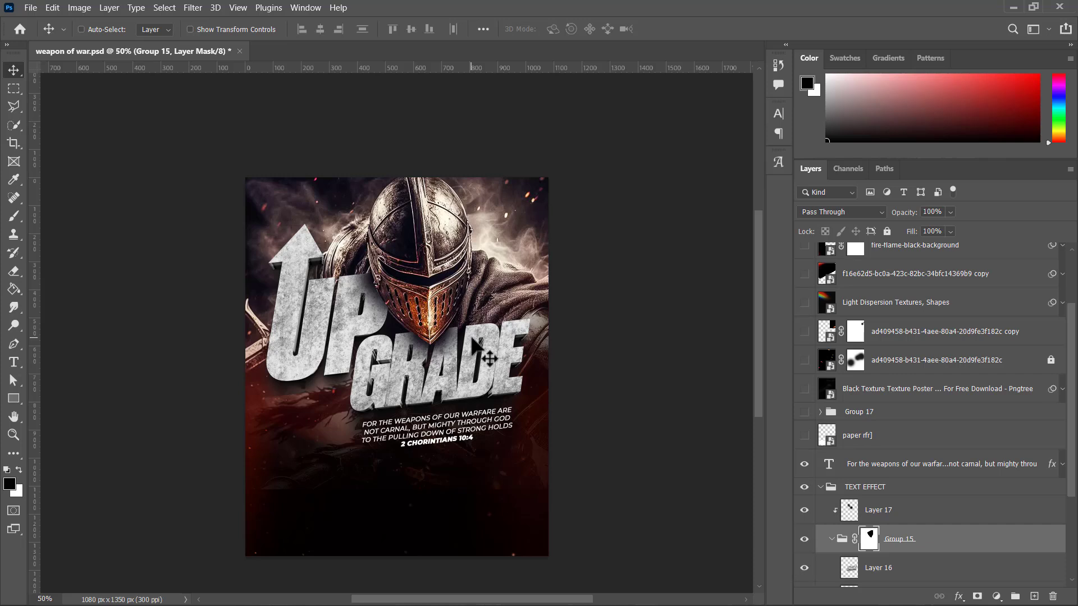
{"action": "scroll", "coordinate": [483, 444], "scroll_direction": "down", "scroll_amount": 3}
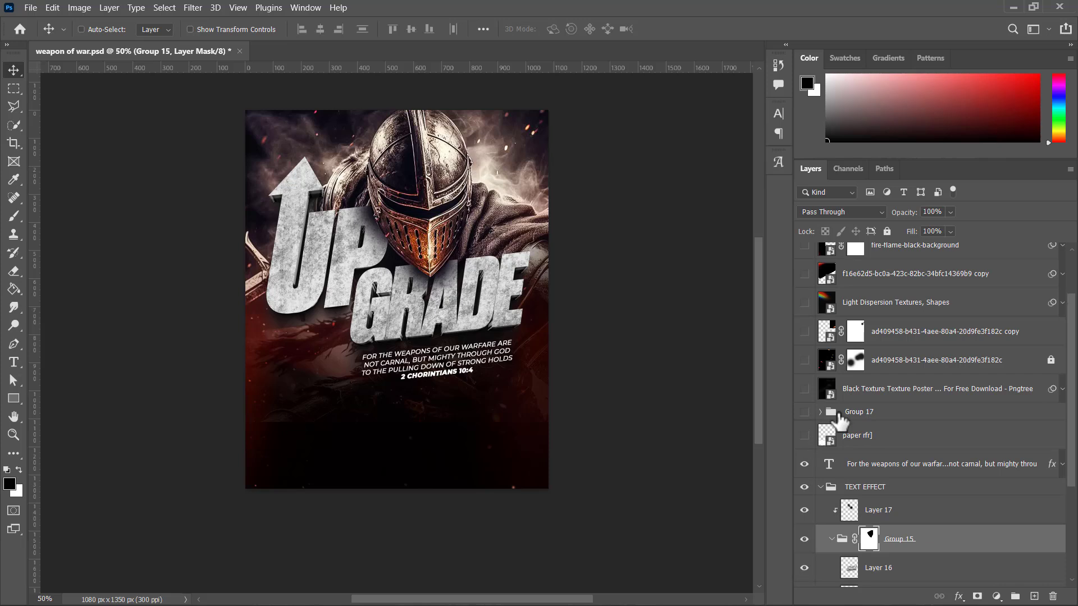
Step: Show the Black Texture poster layer above Group 17 and make it the active layer
{"action": "scroll", "coordinate": [808, 446], "scroll_direction": "up", "scroll_amount": 2}
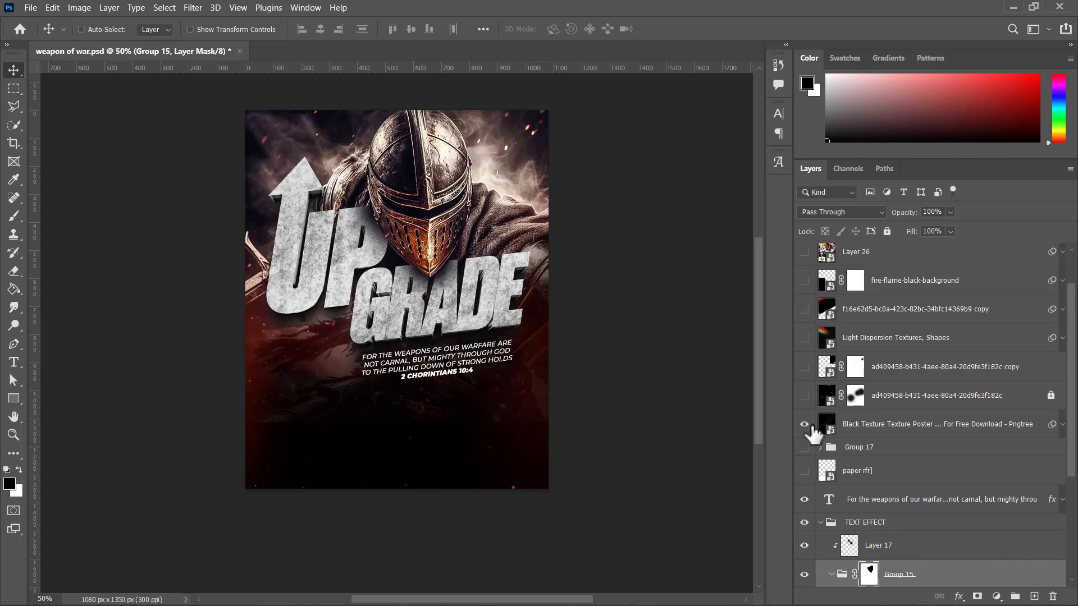
{"action": "left_click", "coordinate": [877, 428]}
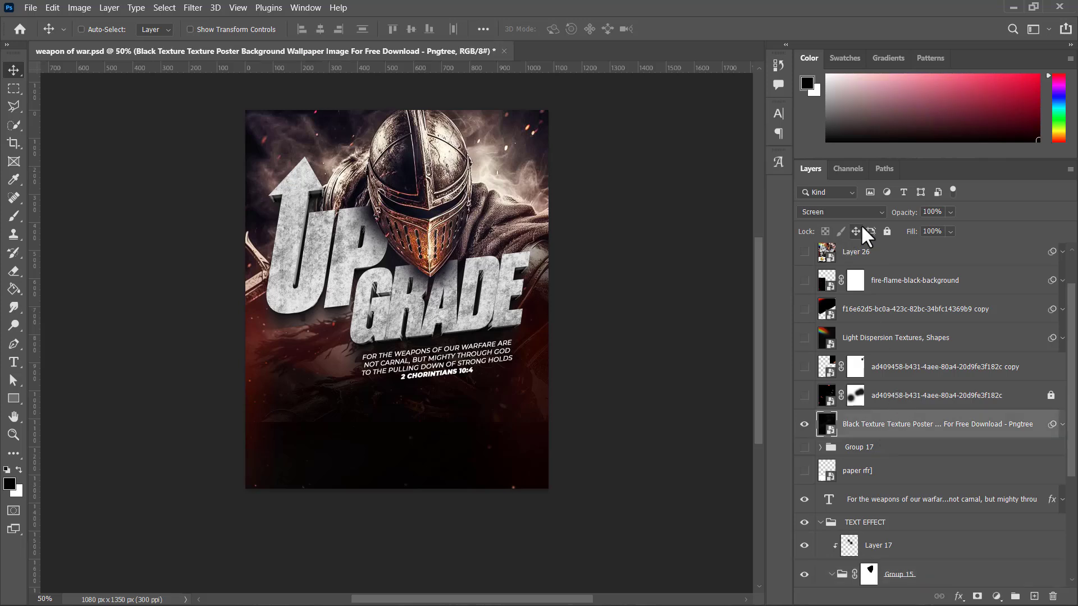
Step: Try the black texture layer in Normal blend mode, shift it slightly, undo the move and restore Screen mode
{"action": "left_click", "coordinate": [836, 211]}
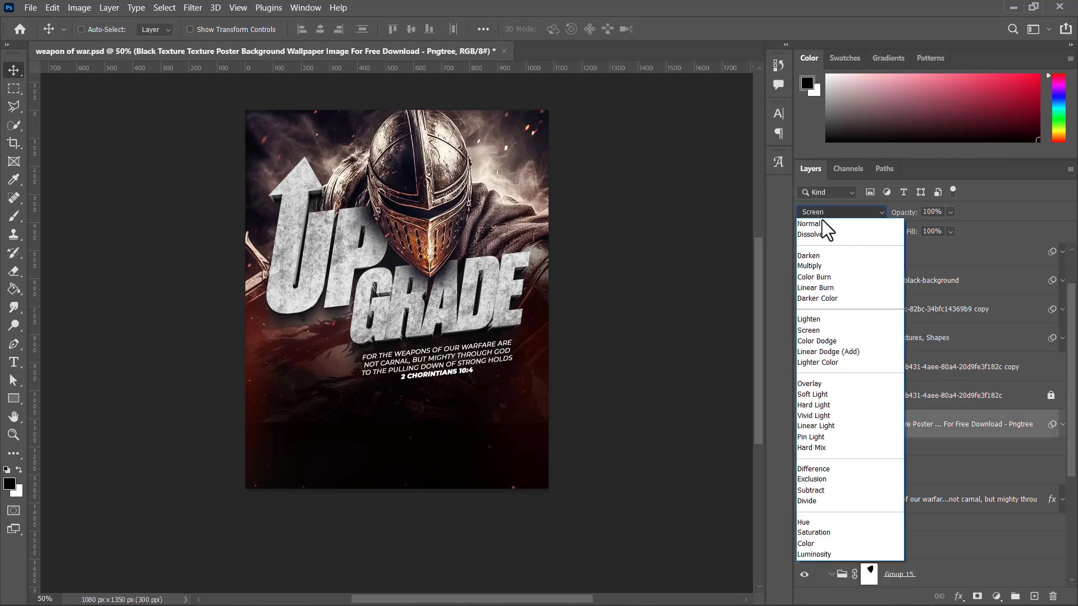
{"action": "left_click", "coordinate": [818, 225]}
{"action": "left_click_drag", "start_coordinate": [372, 197], "coordinate": [363, 226]}
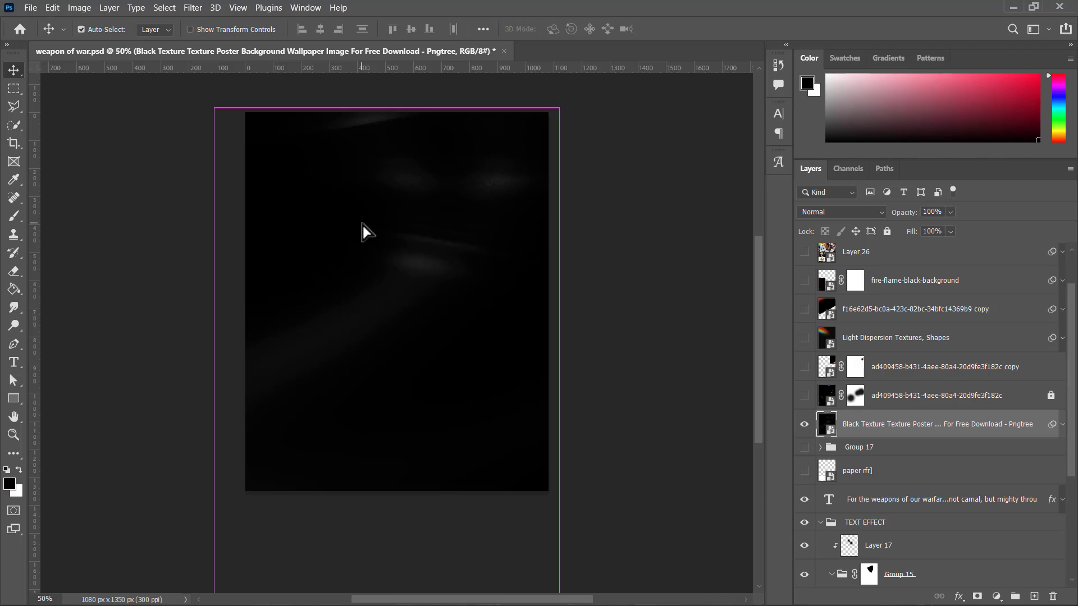
{"action": "key", "text": "ctrl+z"}
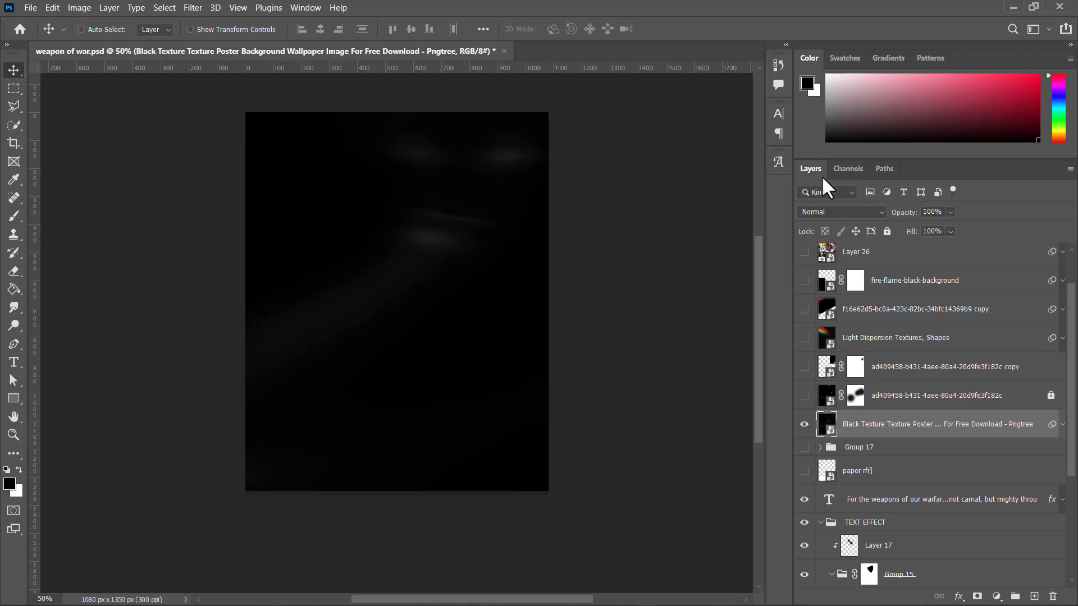
{"action": "left_click", "coordinate": [817, 209]}
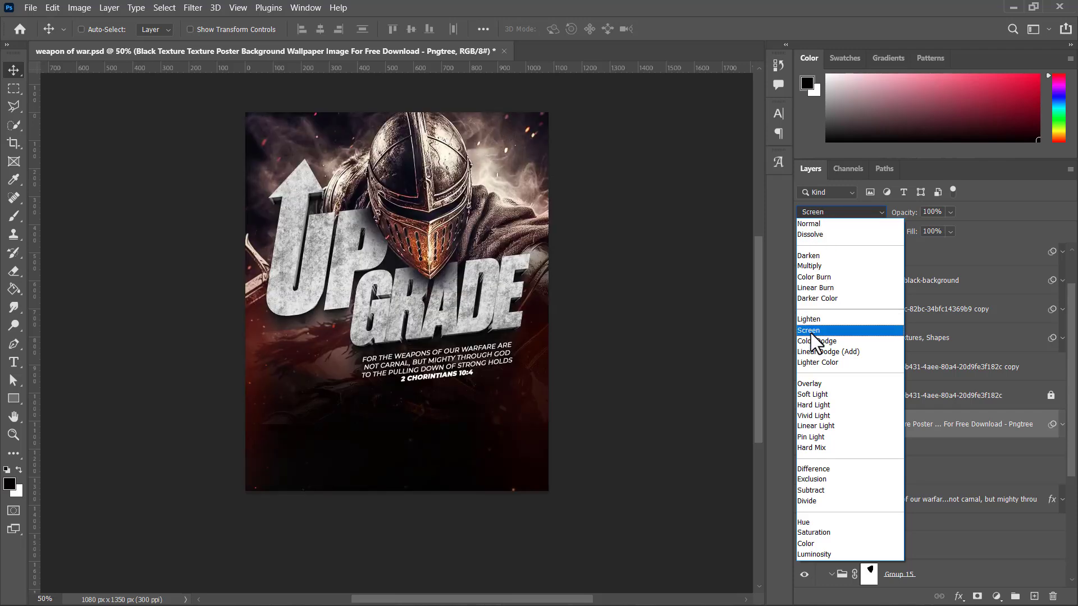
{"action": "left_click", "coordinate": [811, 331]}
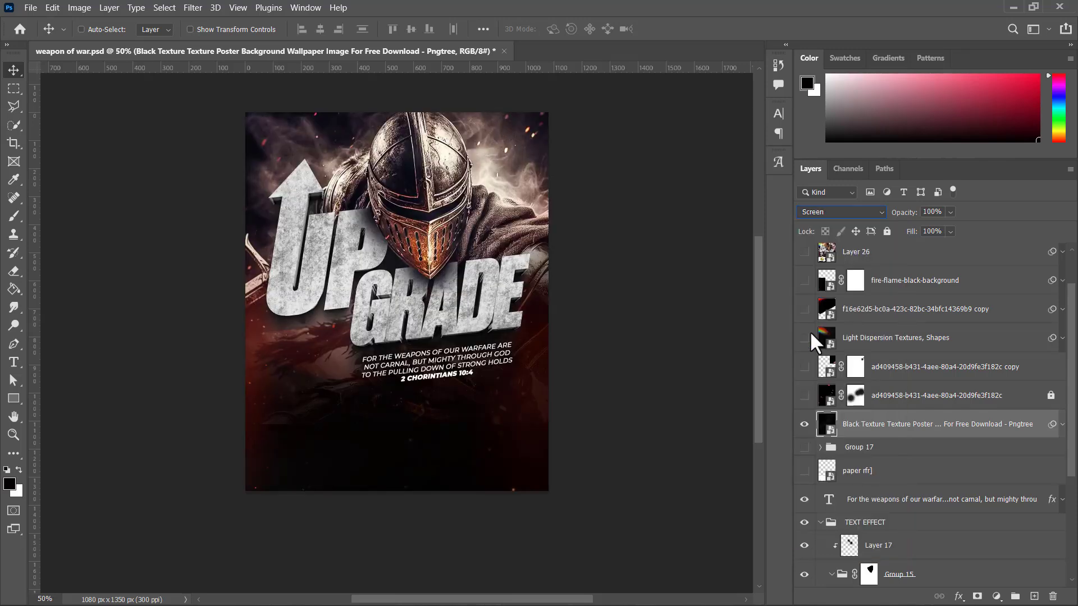
Step: Compare the flyer with and without the black texture layer, viewing the lettering, helmet and dark lower area up close
{"action": "left_click", "coordinate": [808, 425]}
{"action": "left_click", "coordinate": [808, 425]}
{"action": "key", "text": "ctrl+plus"}
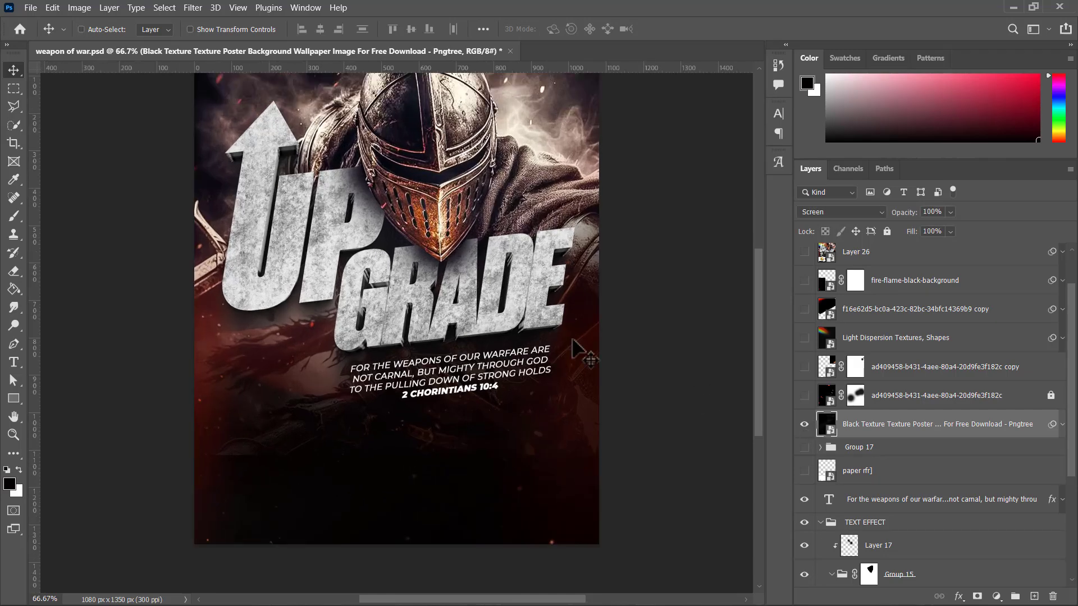
{"action": "scroll", "coordinate": [579, 348], "scroll_direction": "up", "scroll_amount": 2}
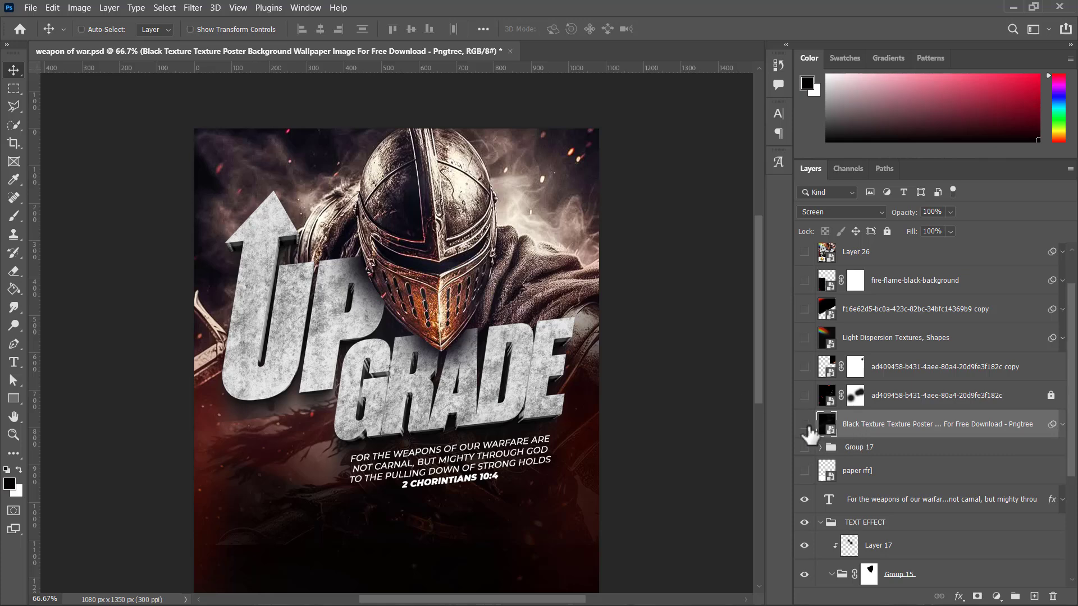
{"action": "left_click", "coordinate": [804, 424]}
{"action": "left_click", "coordinate": [805, 424]}
{"action": "scroll", "coordinate": [513, 391], "scroll_direction": "down", "scroll_amount": 1}
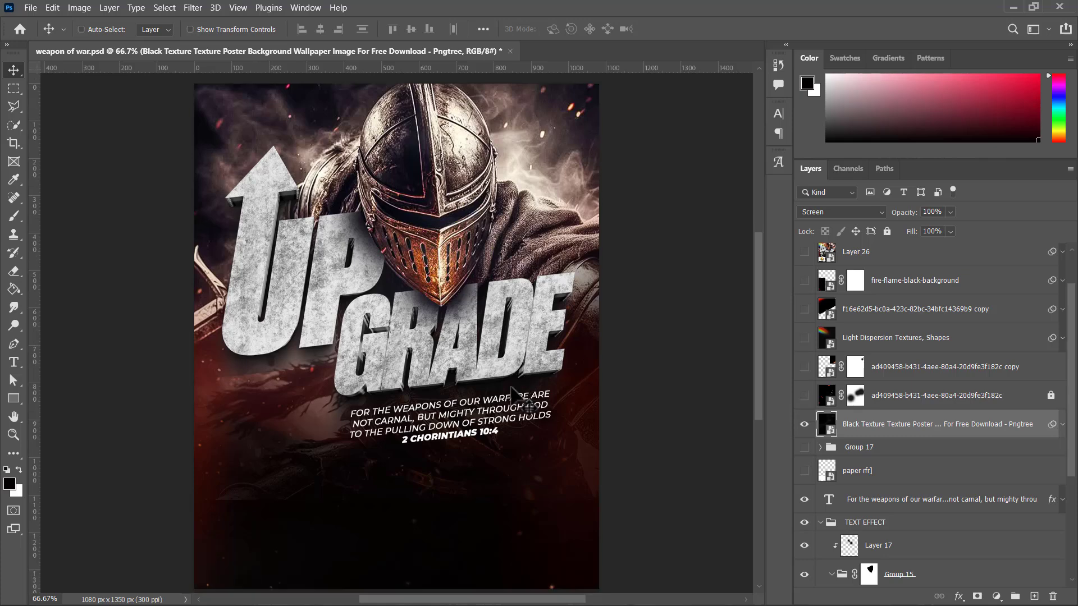
{"action": "scroll", "coordinate": [513, 391], "scroll_direction": "up", "scroll_amount": 1}
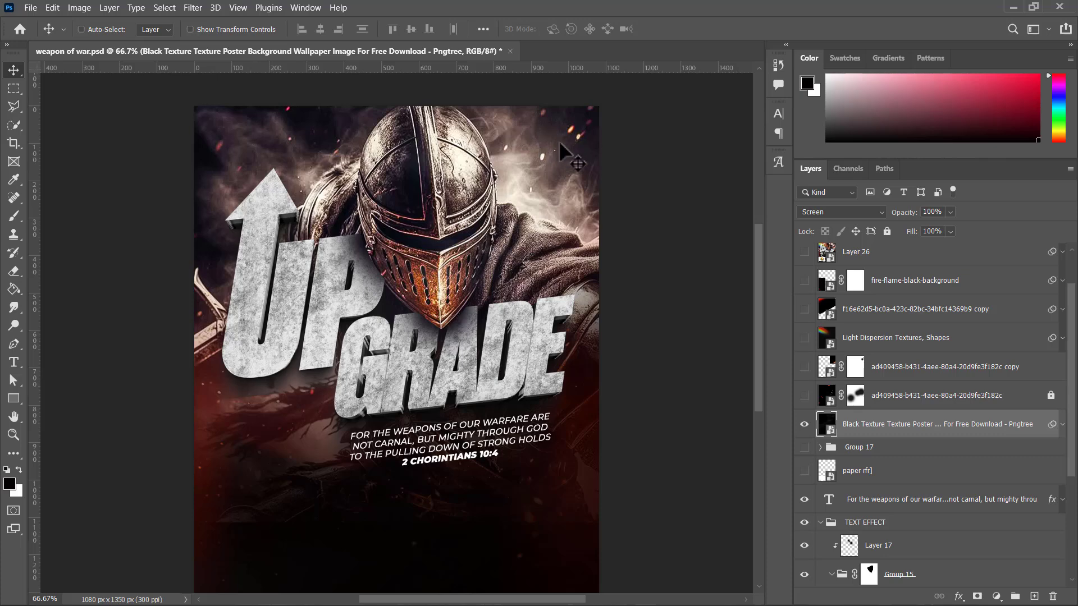
{"action": "scroll", "coordinate": [540, 168], "scroll_direction": "down", "scroll_amount": 2}
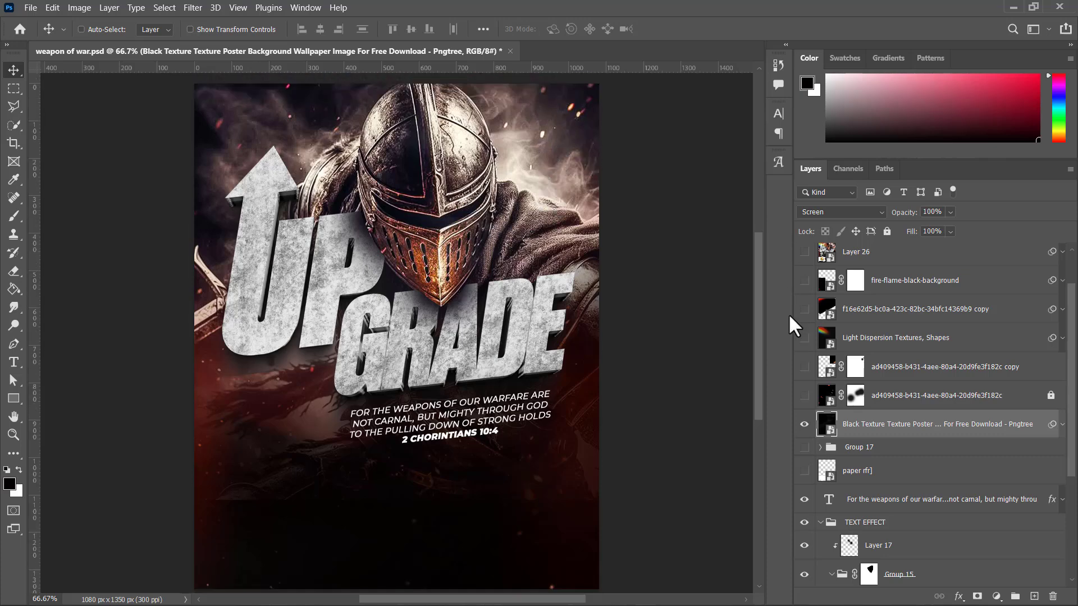
Step: Show the locked ad409458-b431-4aee-80a4-20d9fe3f182c fire glow layer and its copy, toggling each to compare the effect
{"action": "left_click", "coordinate": [805, 397]}
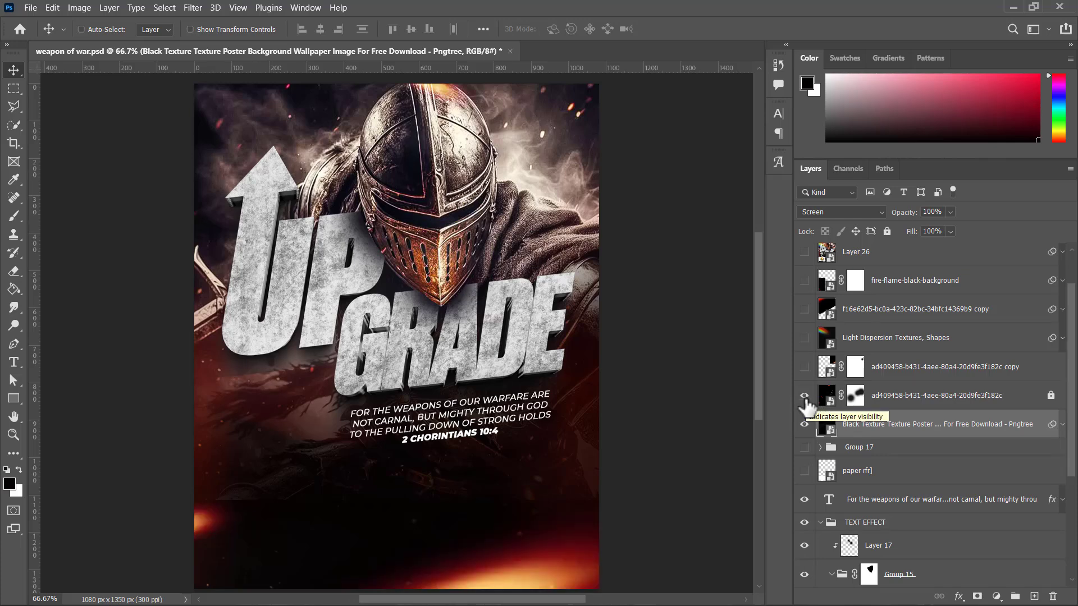
{"action": "left_click", "coordinate": [805, 396]}
{"action": "left_click", "coordinate": [805, 397]}
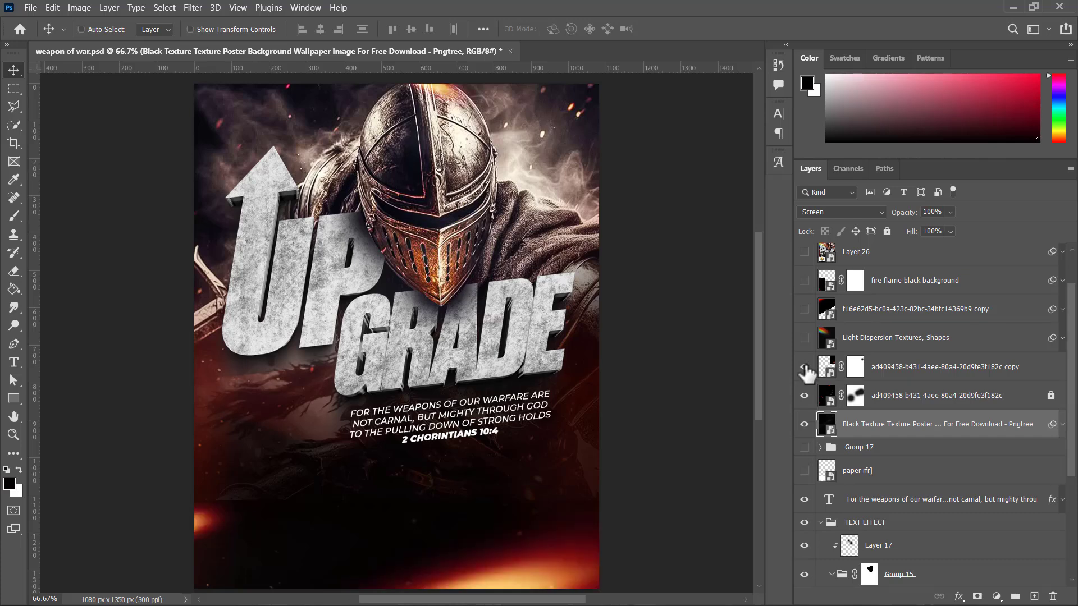
{"action": "left_click", "coordinate": [805, 367]}
{"action": "left_click", "coordinate": [805, 369]}
{"action": "left_click", "coordinate": [805, 369]}
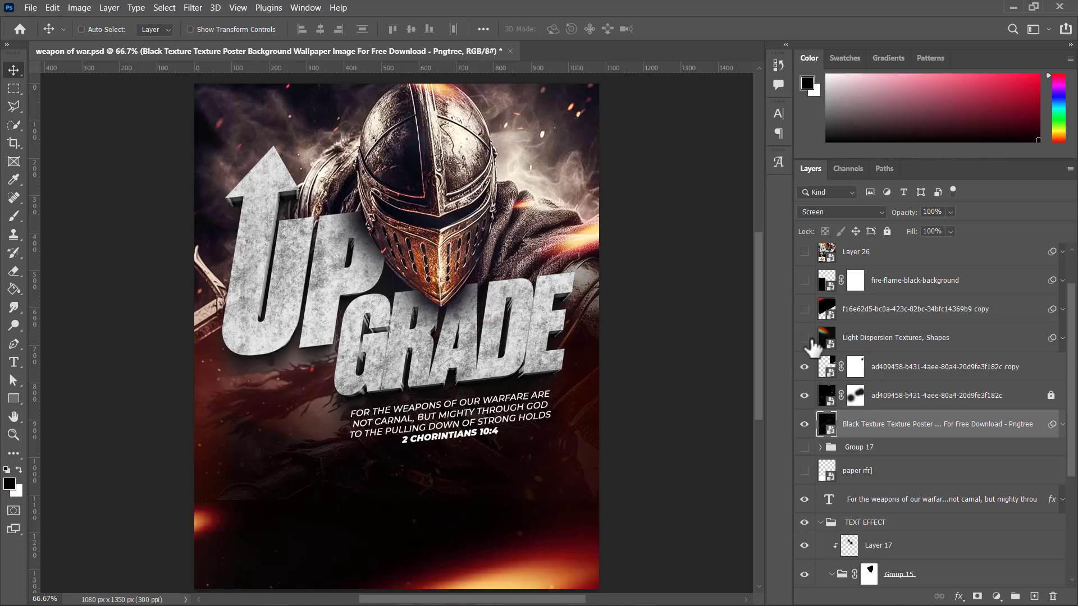
Step: Show the Light Dispersion Textures, Shapes layer over the flyer, comparing it on and off
{"action": "scroll", "coordinate": [546, 323], "scroll_direction": "down", "scroll_amount": 3}
{"action": "scroll", "coordinate": [546, 323], "scroll_direction": "up", "scroll_amount": 4}
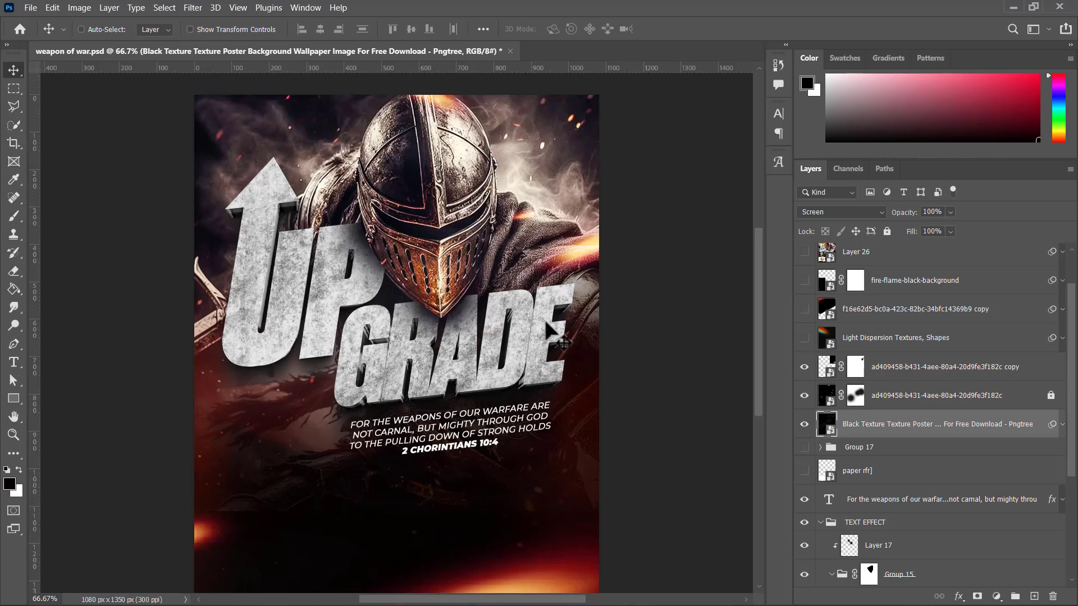
{"action": "key", "text": "ctrl+minus"}
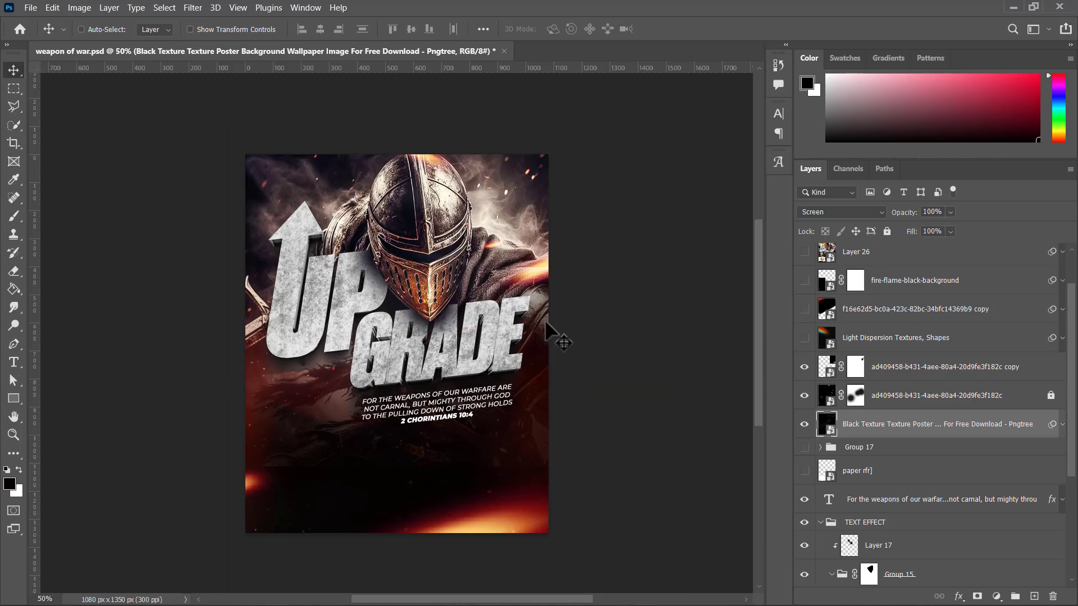
{"action": "scroll", "coordinate": [571, 337], "scroll_direction": "left", "scroll_amount": 1}
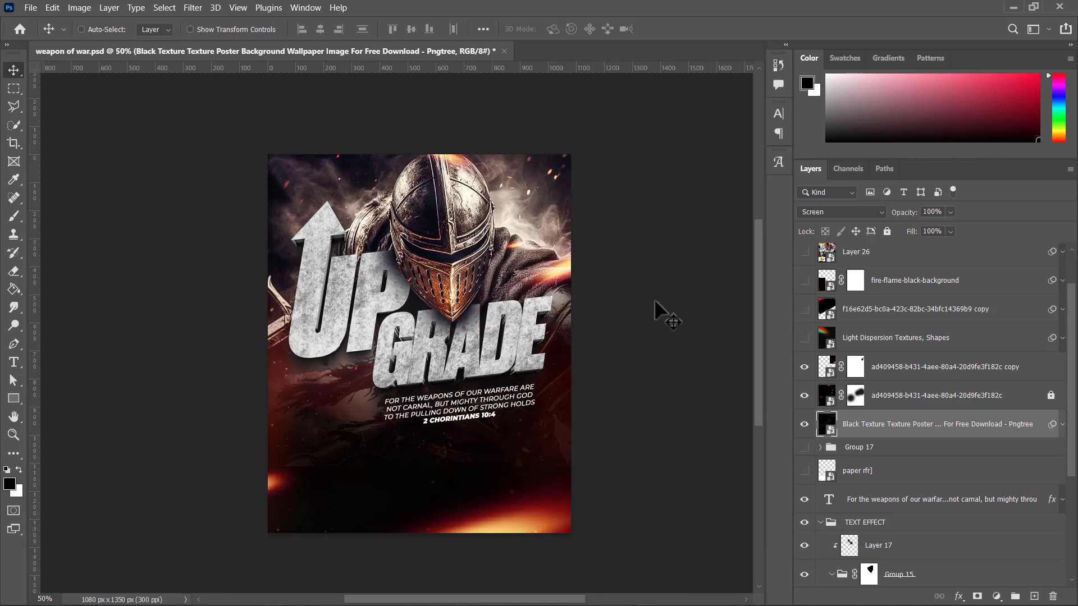
{"action": "left_click", "coordinate": [804, 338]}
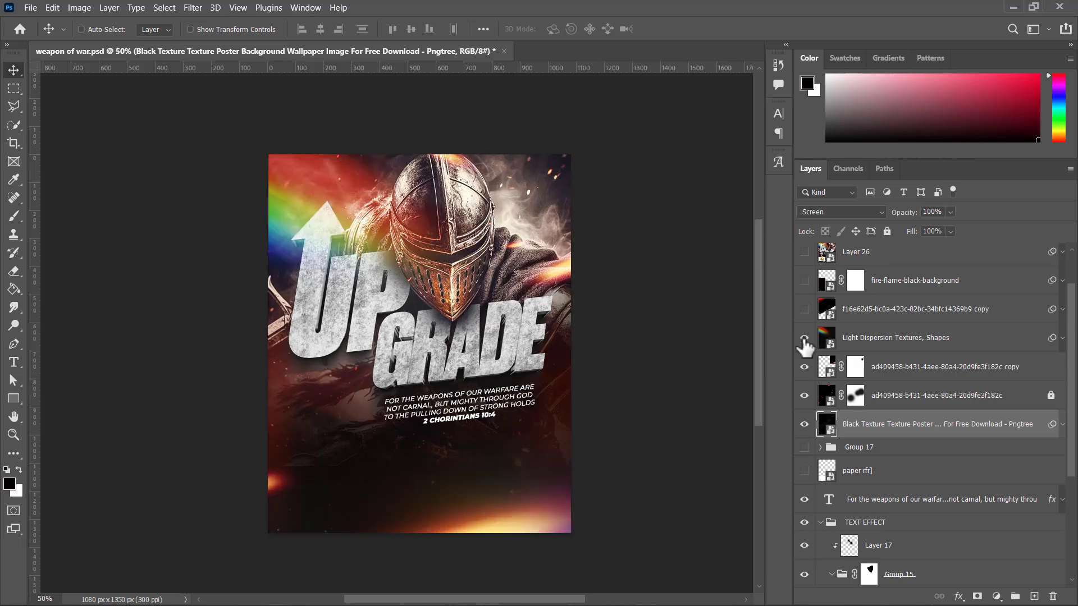
{"action": "left_click", "coordinate": [804, 339]}
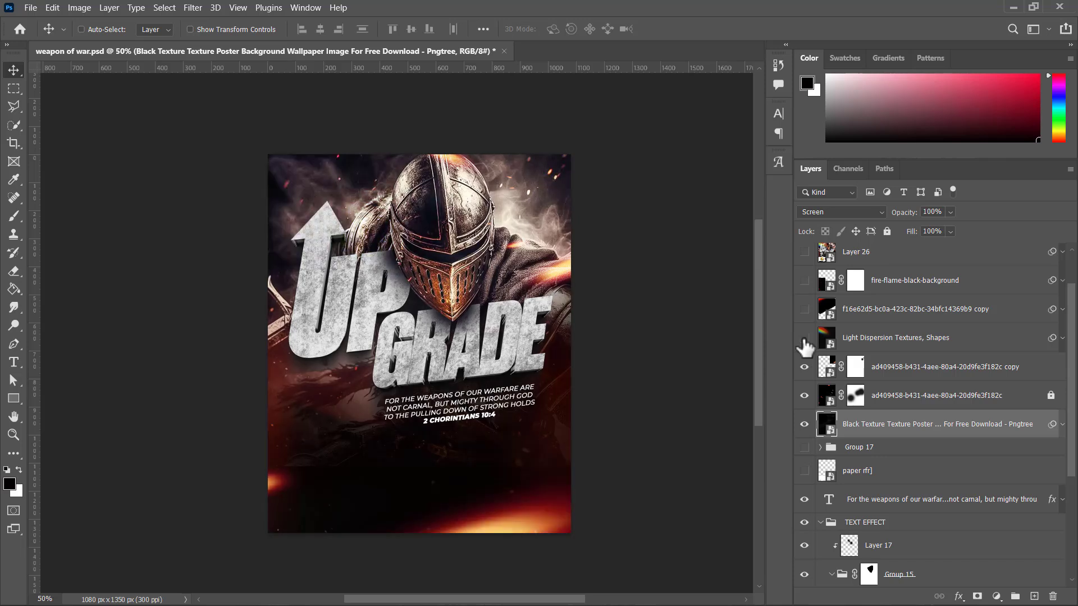
{"action": "left_click", "coordinate": [804, 339]}
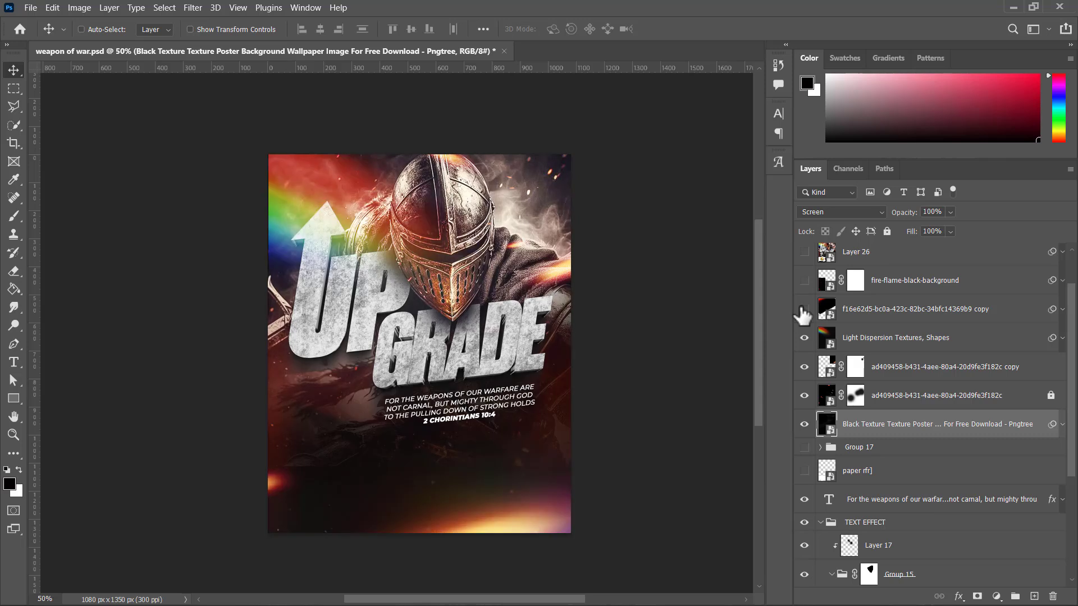
Step: Show the f16e62d5-bc0a-423c-82bc-34bfc14369b9 copy and fire-flame-black-background layers, and select the fire flame layer
{"action": "left_click", "coordinate": [803, 310]}
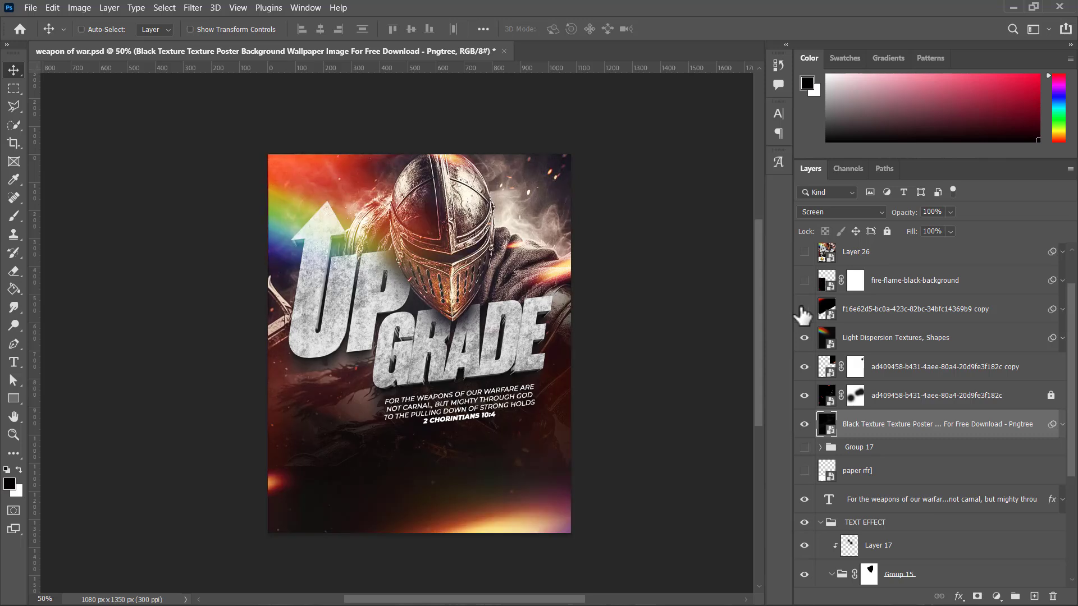
{"action": "left_click", "coordinate": [803, 309]}
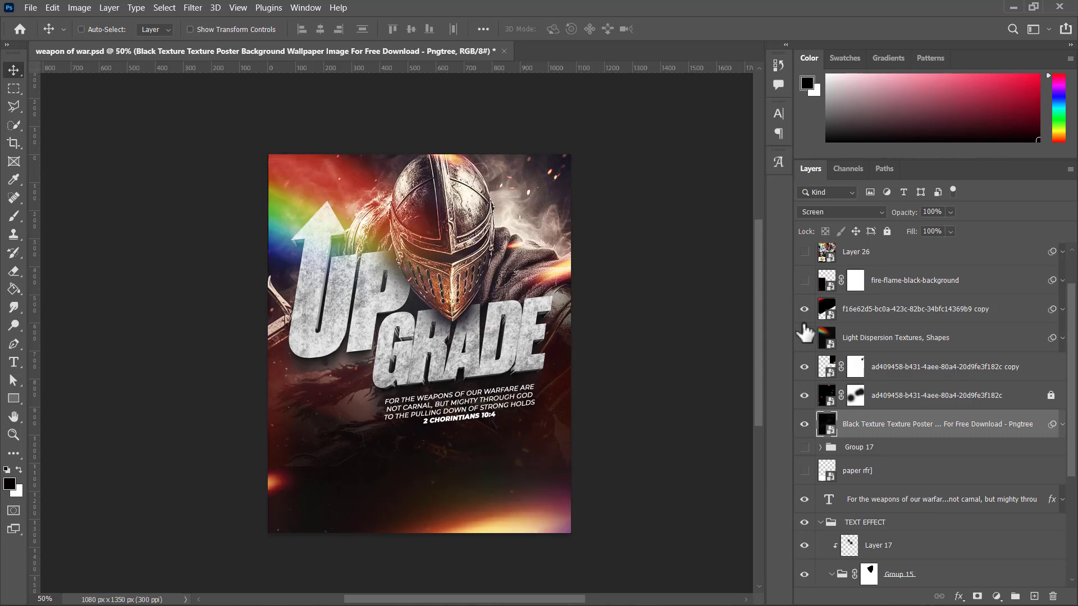
{"action": "left_click", "coordinate": [804, 339]}
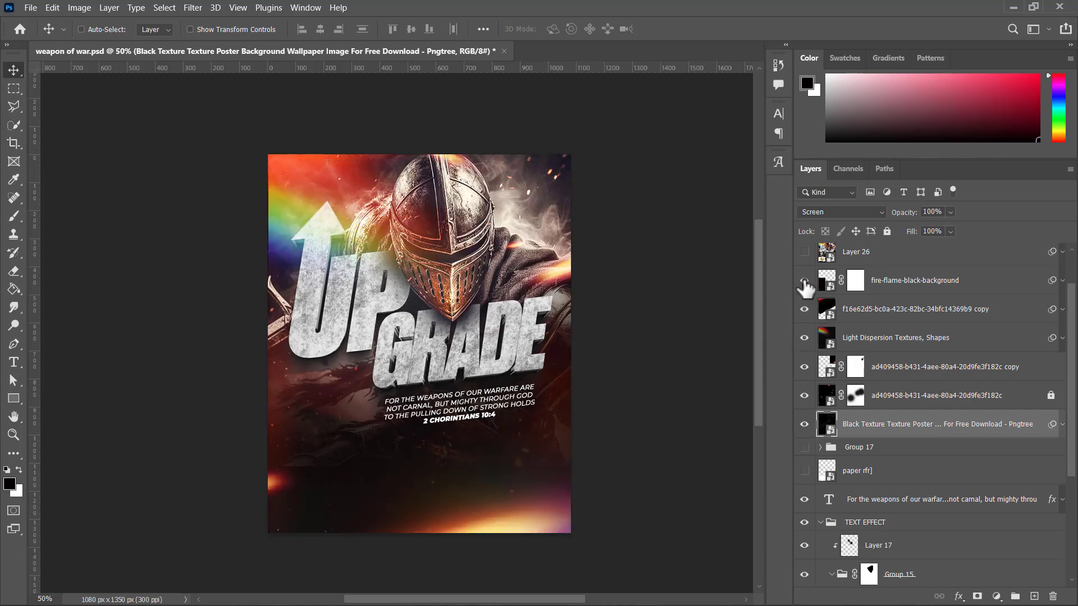
{"action": "left_click", "coordinate": [935, 284]}
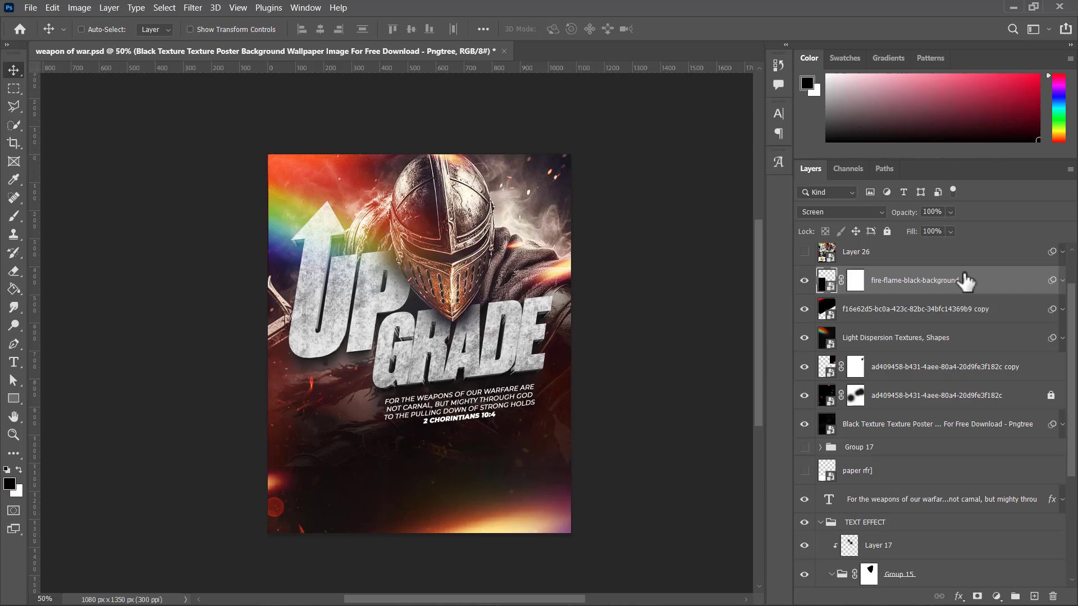
Step: Turn off the fire flame layer's Curves smart filter, try moving the flames across the lower flyer, and undo both changes
{"action": "left_click", "coordinate": [1062, 280]}
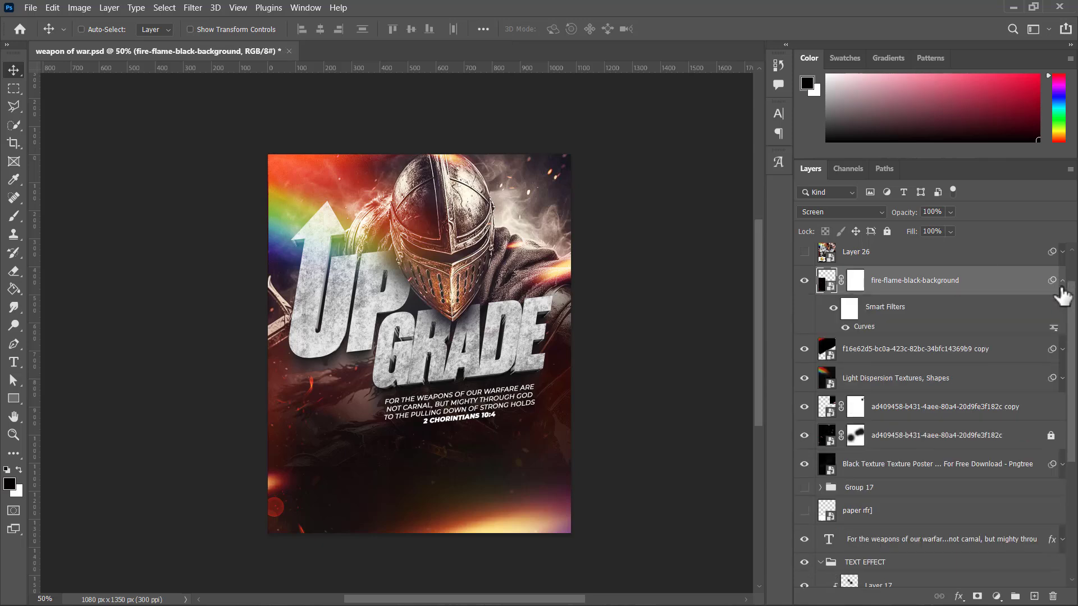
{"action": "left_click", "coordinate": [847, 327]}
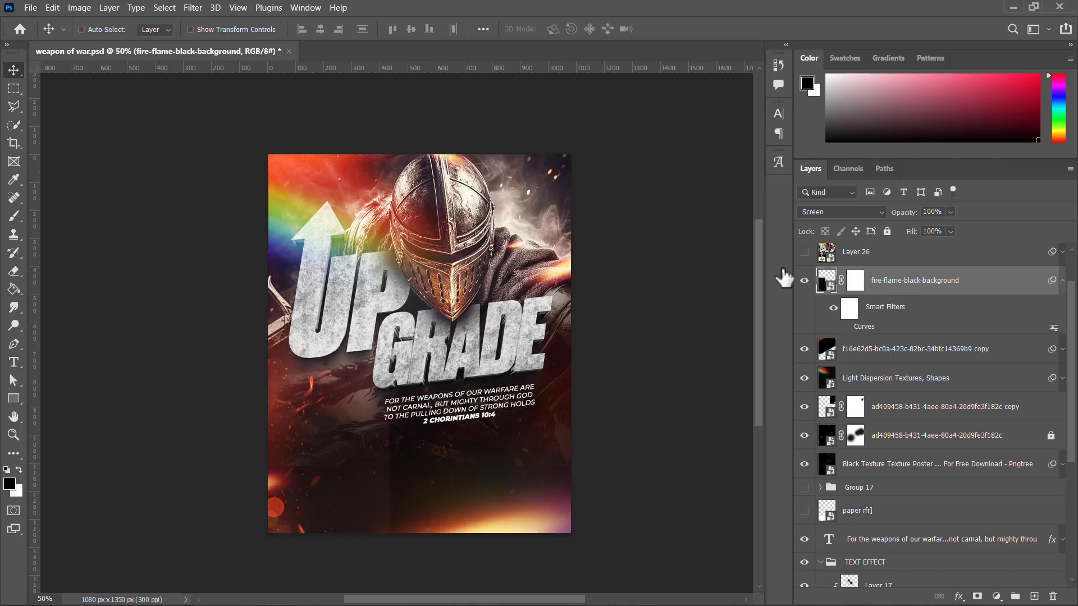
{"action": "left_click_drag", "start_coordinate": [342, 416], "coordinate": [396, 443]}
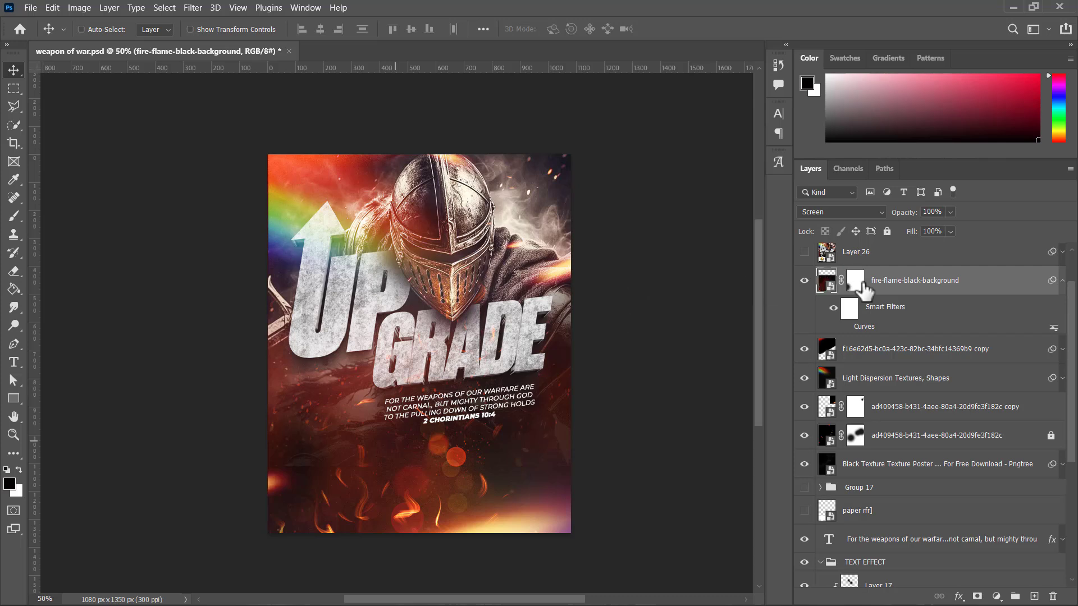
{"action": "key", "text": "ctrl+z"}
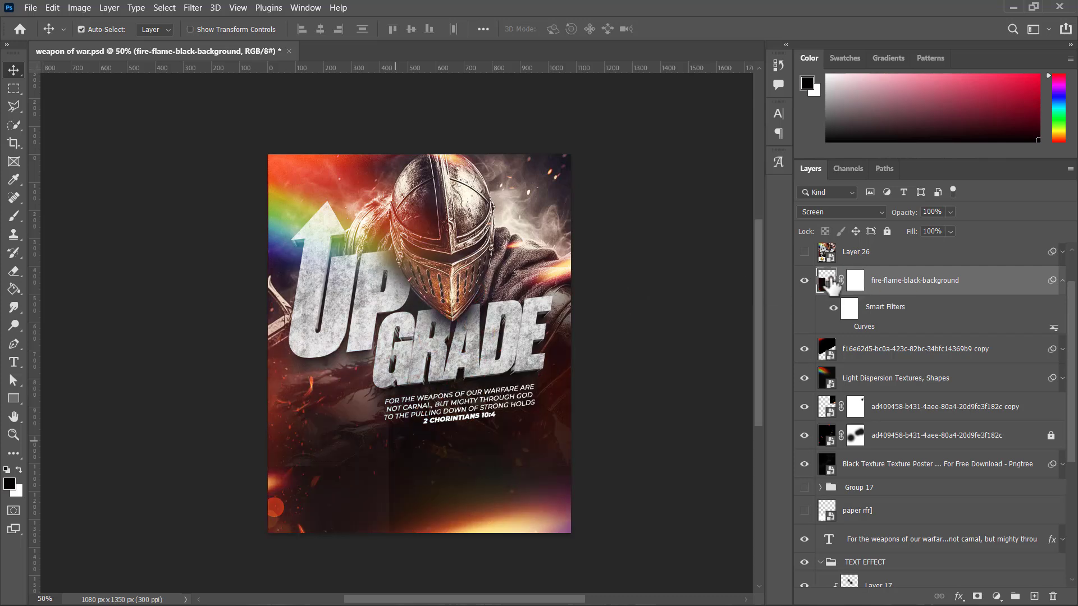
{"action": "key", "text": "ctrl+z"}
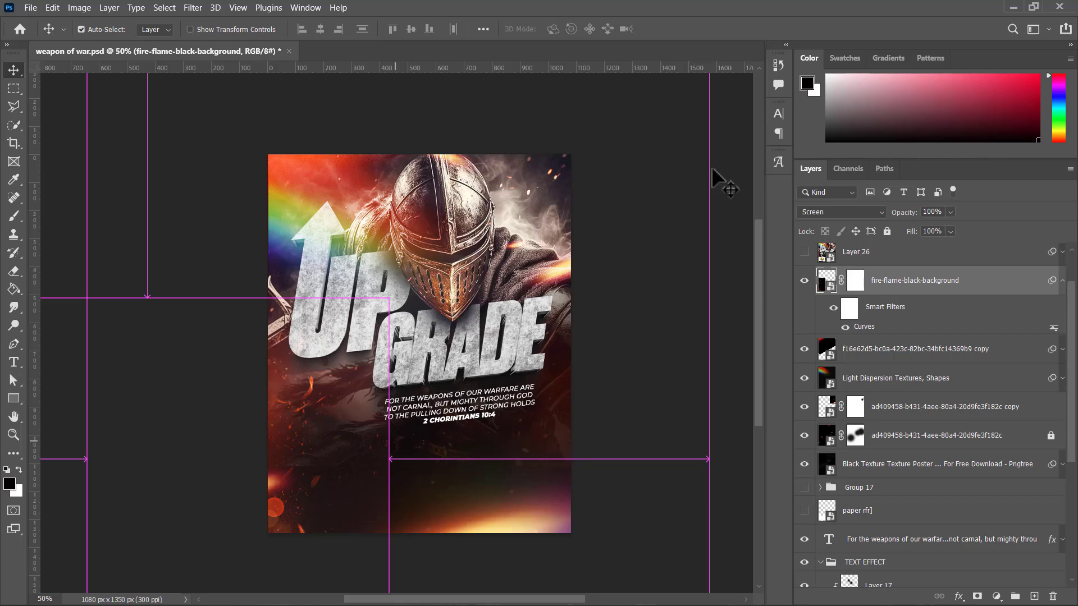
Step: Open the Curves smart filter of the fire-flame-black-background layer and examine its darkening RGB curve
{"action": "double_click", "coordinate": [865, 329]}
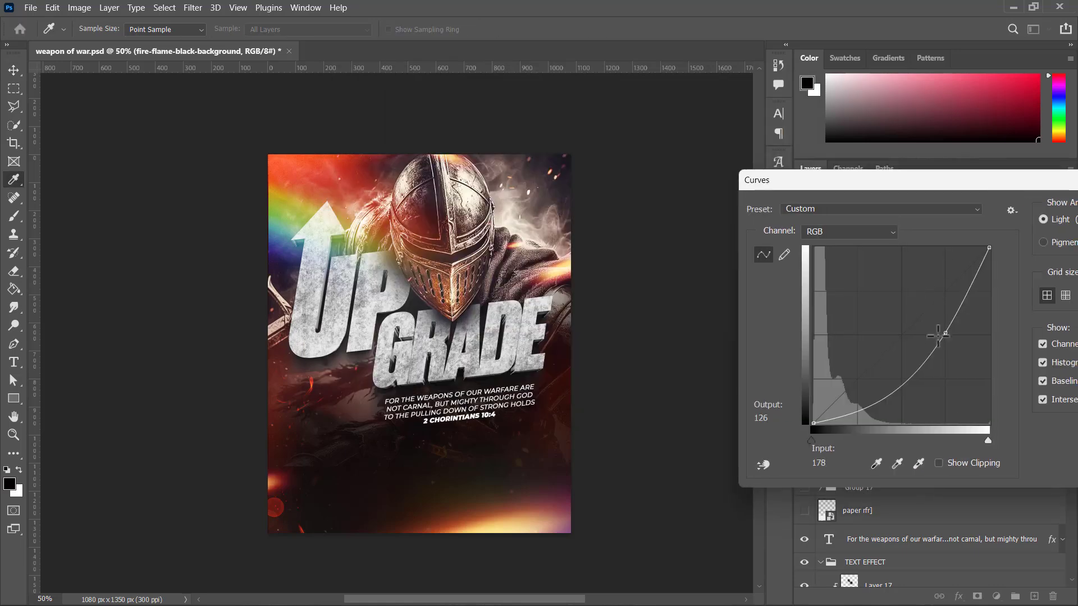
{"action": "left_click_drag", "start_coordinate": [927, 333], "coordinate": [922, 372]}
{"action": "key", "text": "Return"}
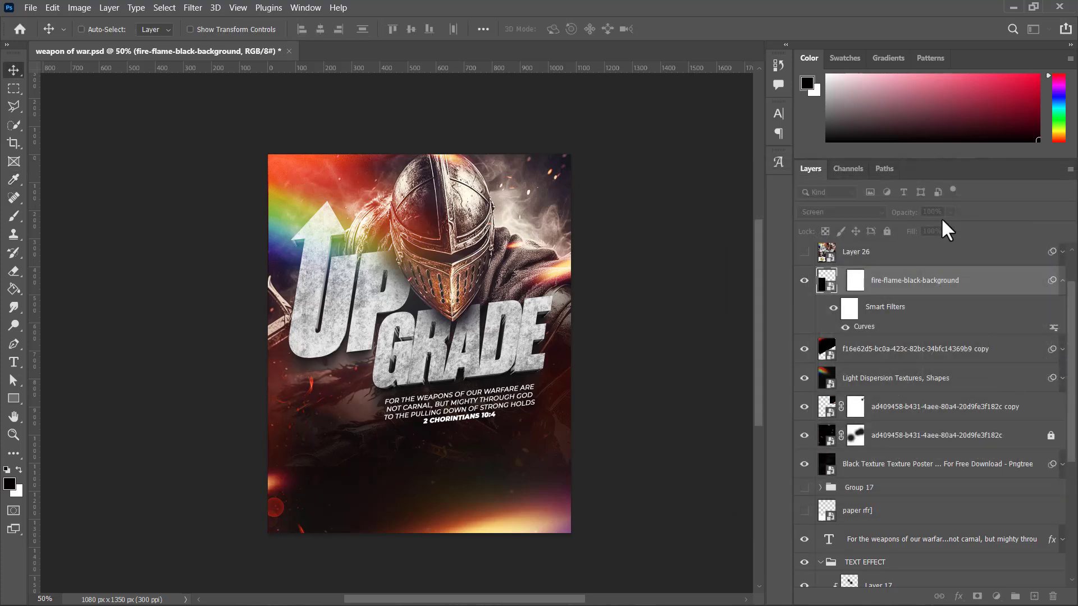
Step: Show the torn paper layer below Group 17 to add the white strip across the flyer's lower part
{"action": "scroll", "coordinate": [824, 297], "scroll_direction": "up", "scroll_amount": 3}
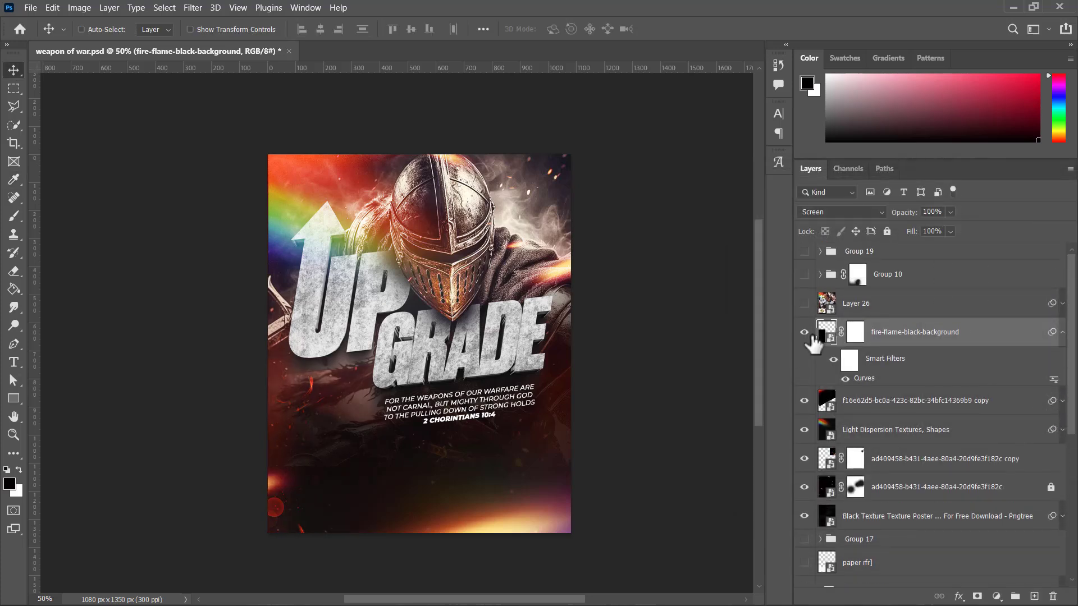
{"action": "scroll", "coordinate": [806, 447], "scroll_direction": "down", "scroll_amount": 2}
{"action": "scroll", "coordinate": [807, 447], "scroll_direction": "down", "scroll_amount": 2}
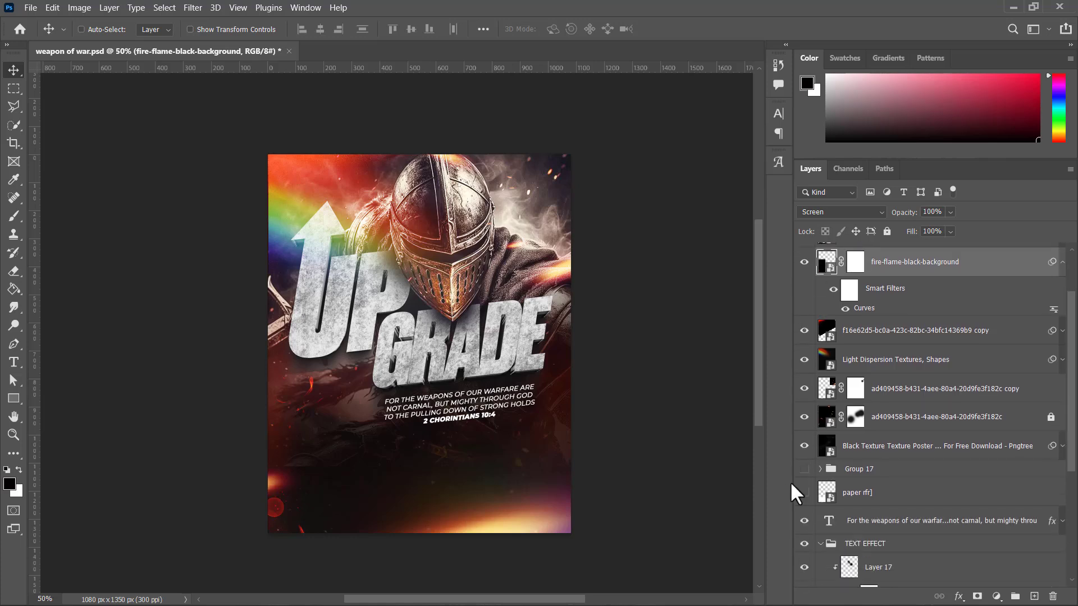
{"action": "left_click", "coordinate": [804, 493]}
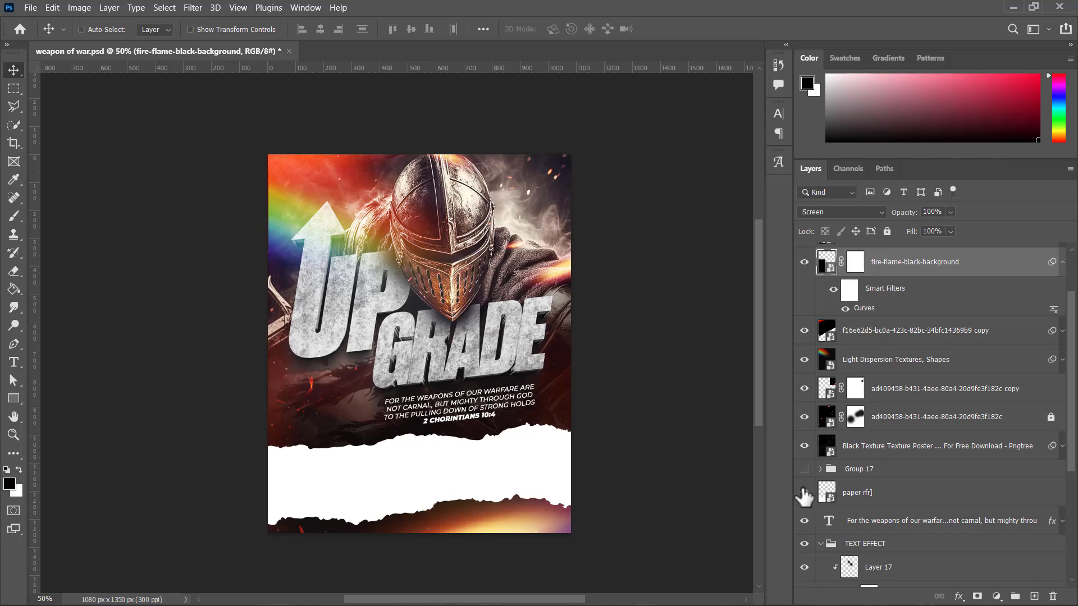
Step: Show Group 19 and Group 10 to add the gold seal, event details and preacher photo to the flyer
{"action": "scroll", "coordinate": [859, 426], "scroll_direction": "up", "scroll_amount": 2}
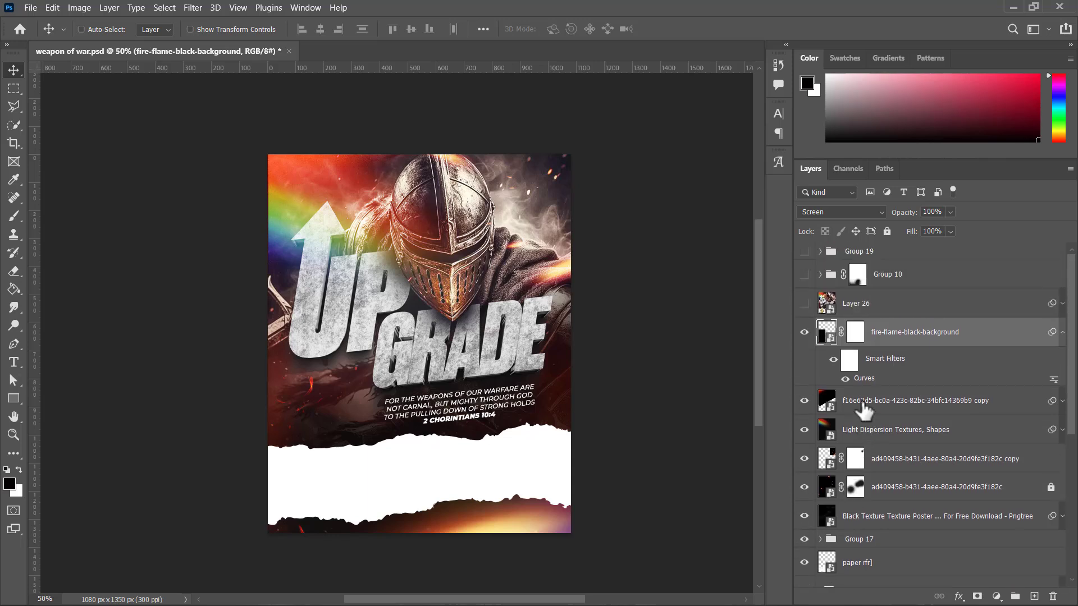
{"action": "left_click", "coordinate": [804, 274]}
{"action": "left_click", "coordinate": [804, 252]}
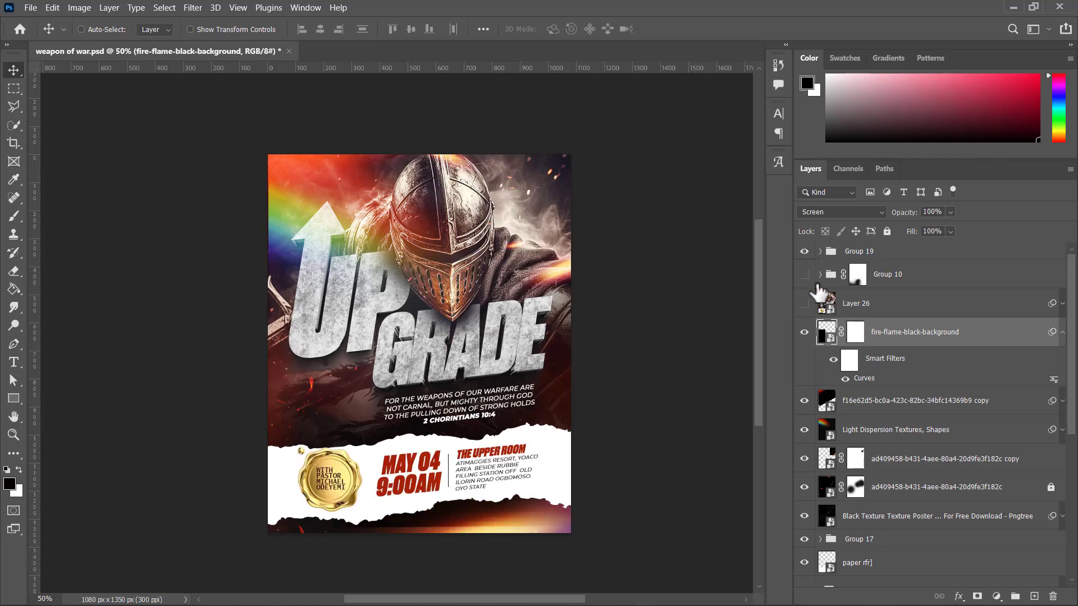
{"action": "left_click", "coordinate": [805, 275]}
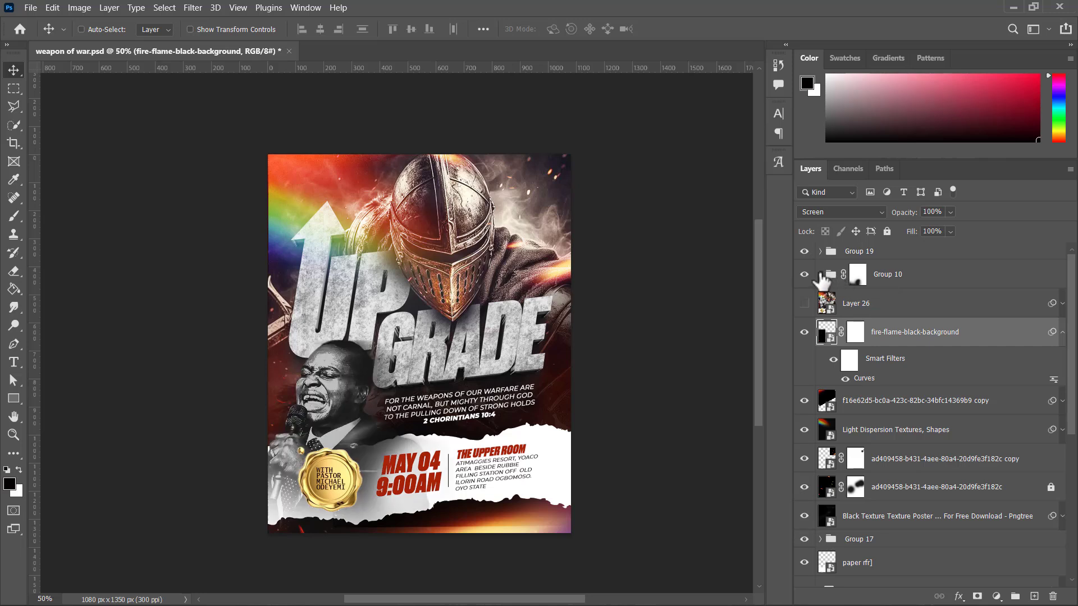
Step: Expand Group 10, select Layer 6, and examine the black-and-white preacher photo and surrounding event details up close
{"action": "left_click", "coordinate": [821, 274]}
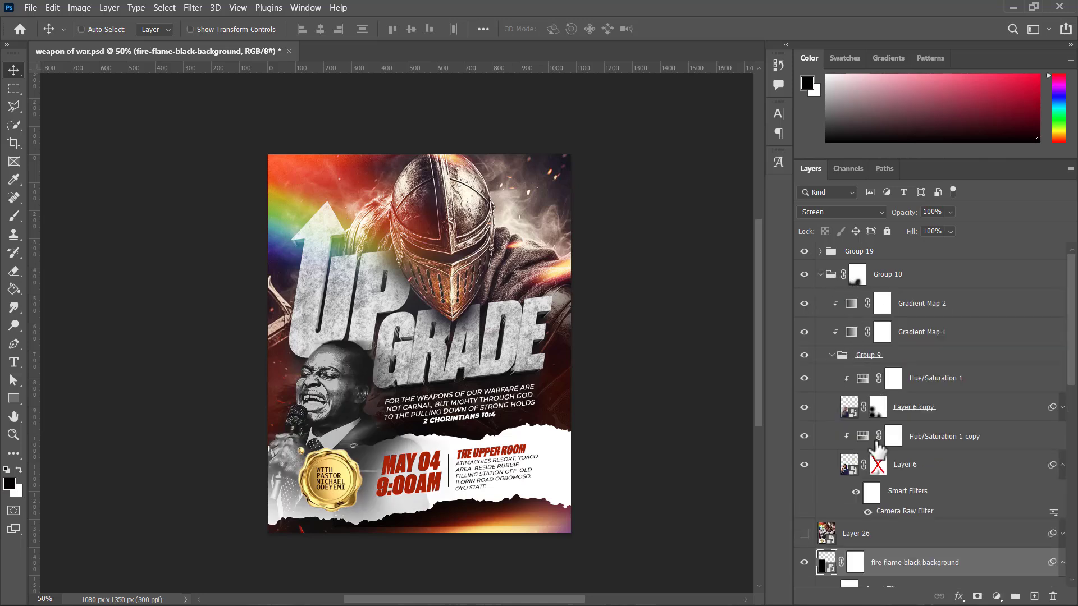
{"action": "left_click", "coordinate": [917, 477]}
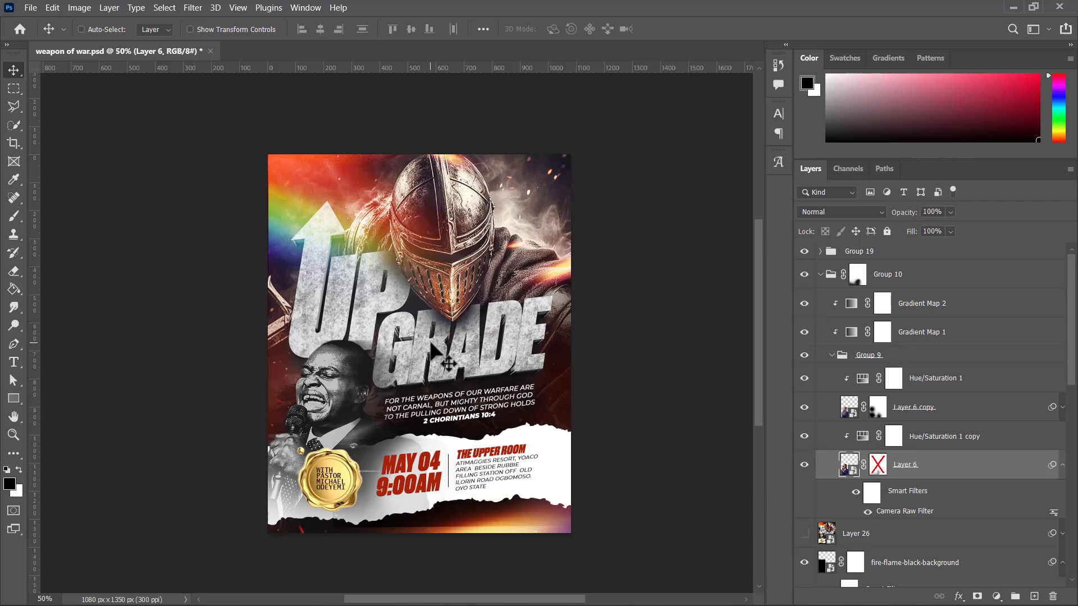
{"action": "key", "text": "ctrl+plus"}
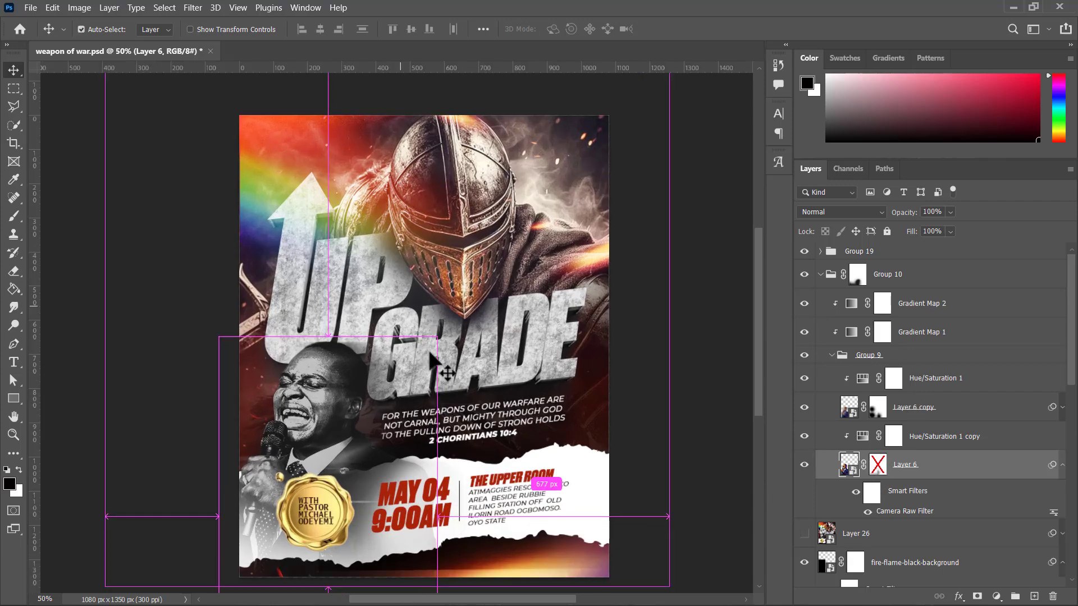
{"action": "key", "text": "ctrl+plus"}
{"action": "key", "text": "ctrl+plus"}
{"action": "key", "text": "ctrl+plus"}
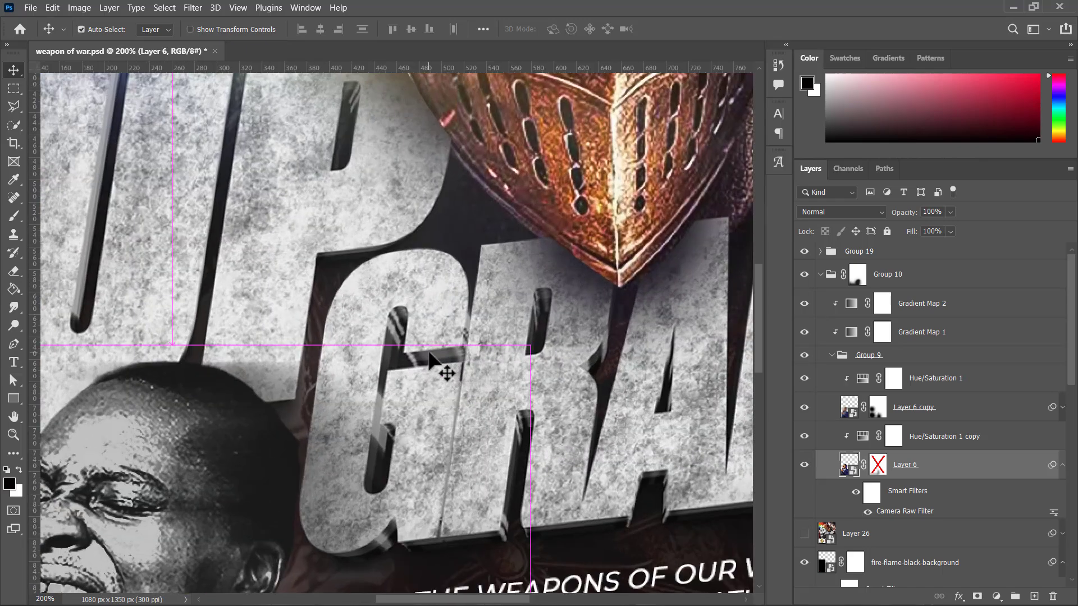
{"action": "key", "text": "ctrl+minus"}
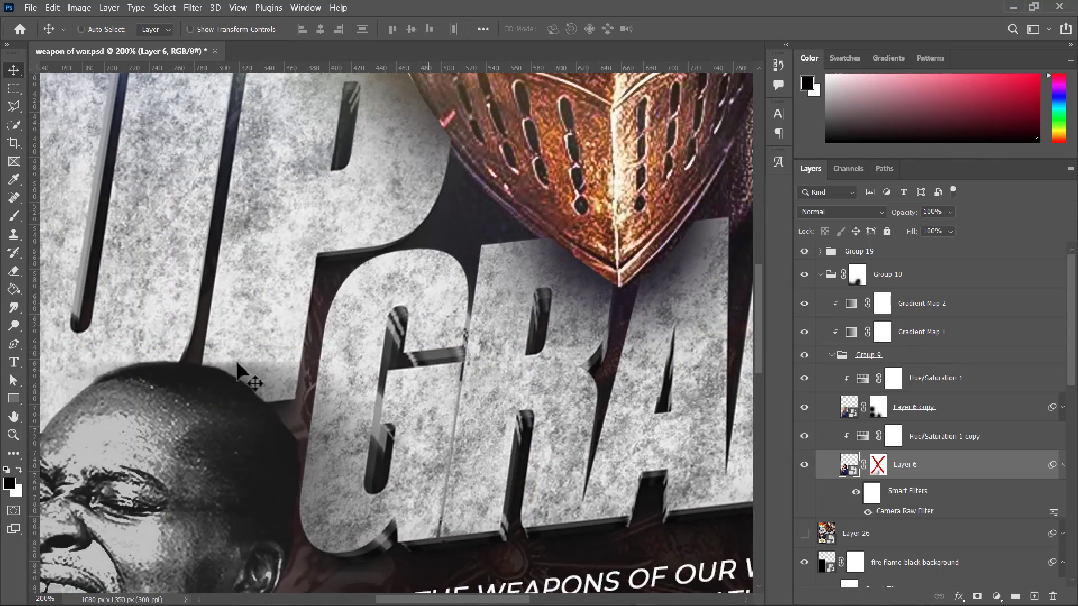
{"action": "scroll", "coordinate": [350, 359], "scroll_direction": "down", "scroll_amount": 5}
{"action": "scroll", "coordinate": [350, 362], "scroll_direction": "down", "scroll_amount": 5}
{"action": "scroll", "coordinate": [350, 362], "scroll_direction": "left", "scroll_amount": 2}
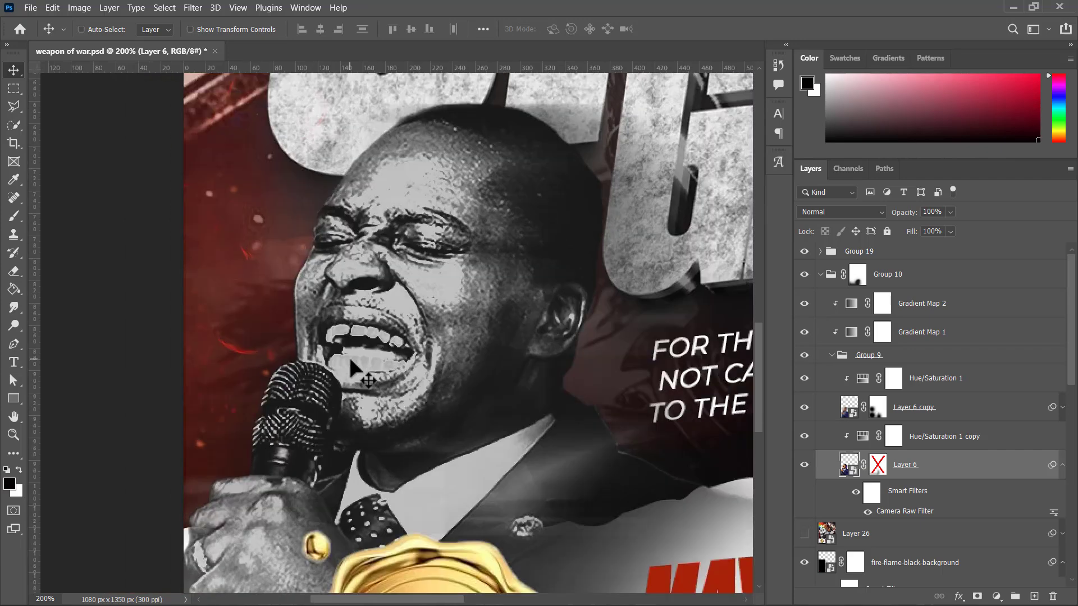
{"action": "scroll", "coordinate": [350, 362], "scroll_direction": "down", "scroll_amount": 1}
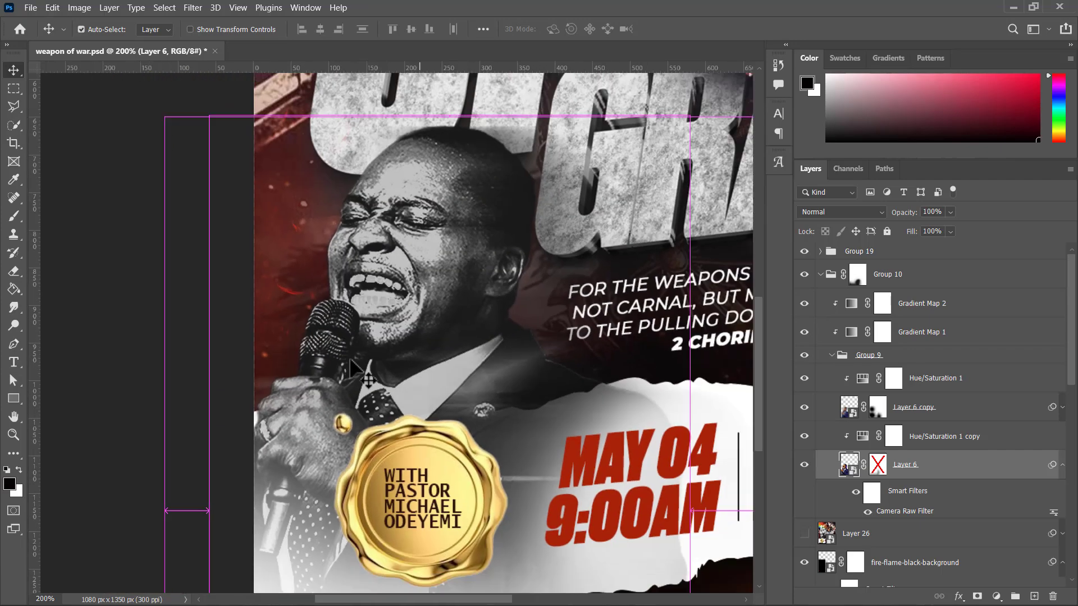
{"action": "scroll", "coordinate": [349, 359], "scroll_direction": "left", "scroll_amount": 2}
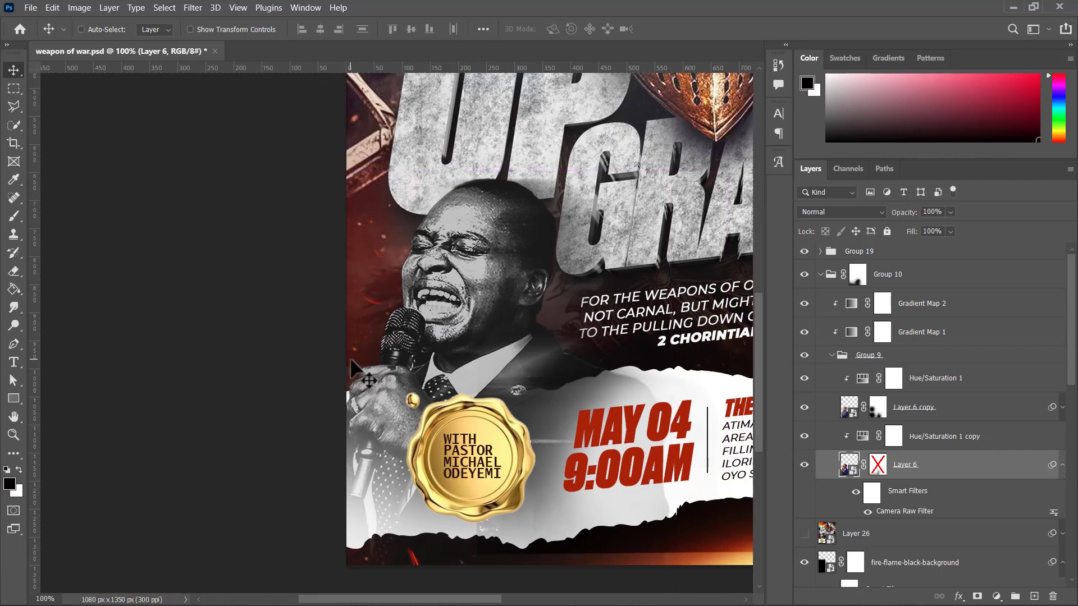
{"action": "scroll", "coordinate": [490, 366], "scroll_direction": "right", "scroll_amount": 3}
{"action": "scroll", "coordinate": [490, 366], "scroll_direction": "right", "scroll_amount": 5}
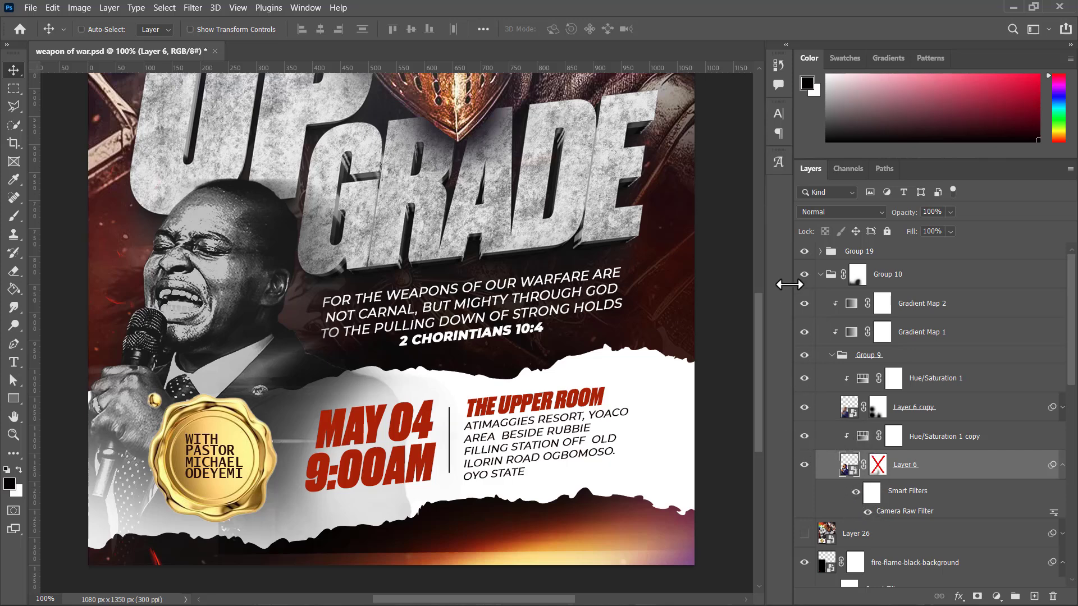
Step: Hide both Gradient Maps, both Hue/Saturation adjustments and Layer 6 copy inside Group 10, leaving only the full-colour Layer 6 photo shown
{"action": "left_click_drag", "start_coordinate": [789, 285], "coordinate": [792, 285]}
{"action": "left_click", "coordinate": [807, 303]}
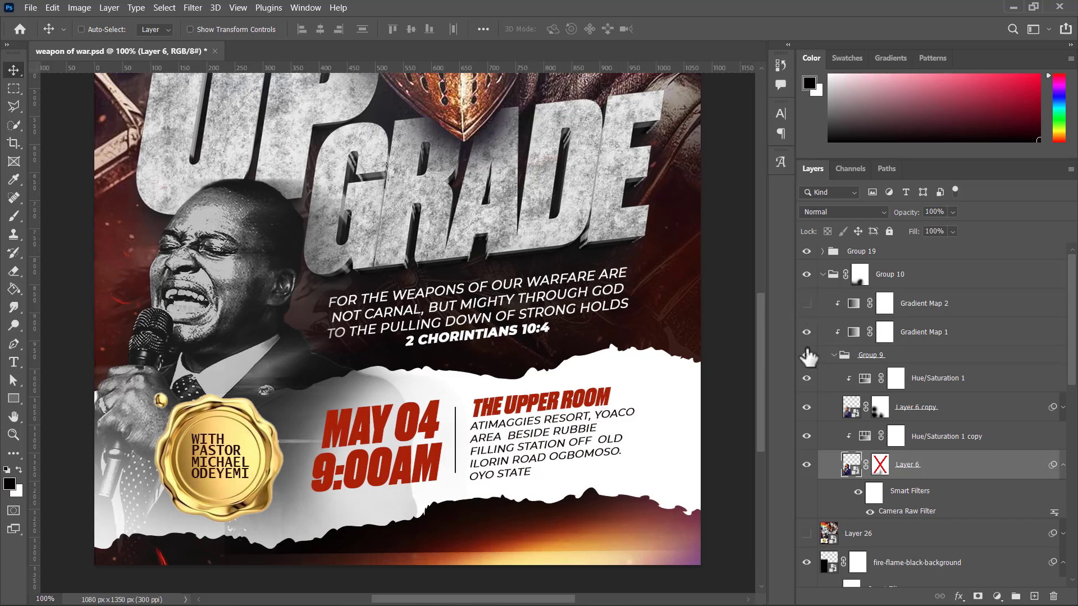
{"action": "left_click_drag", "start_coordinate": [806, 378], "coordinate": [807, 437]}
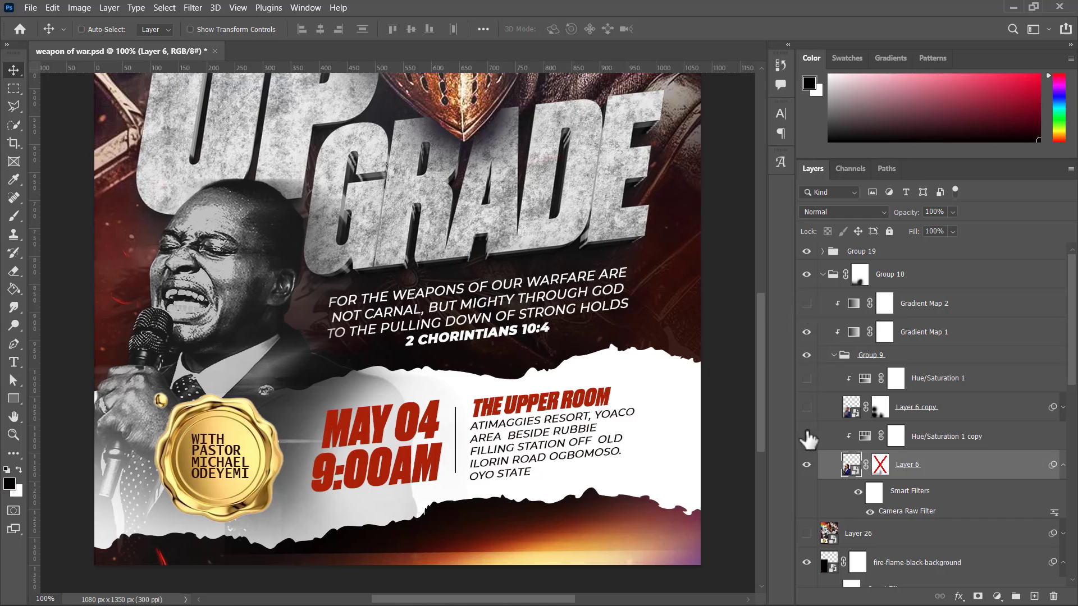
{"action": "left_click", "coordinate": [806, 355]}
{"action": "left_click", "coordinate": [806, 332]}
{"action": "left_click", "coordinate": [807, 354]}
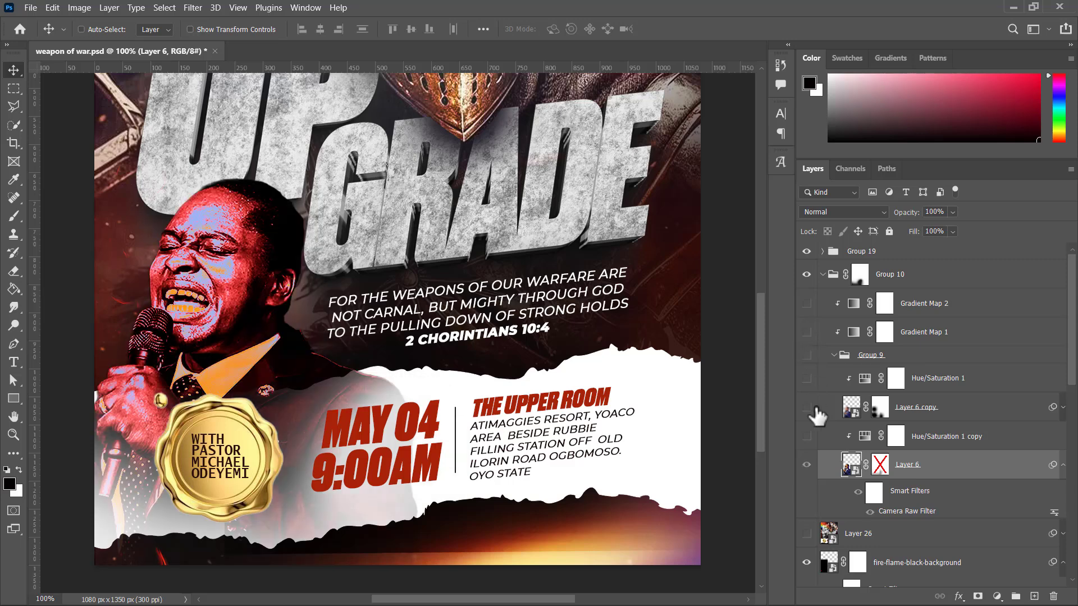
{"action": "left_click", "coordinate": [810, 456]}
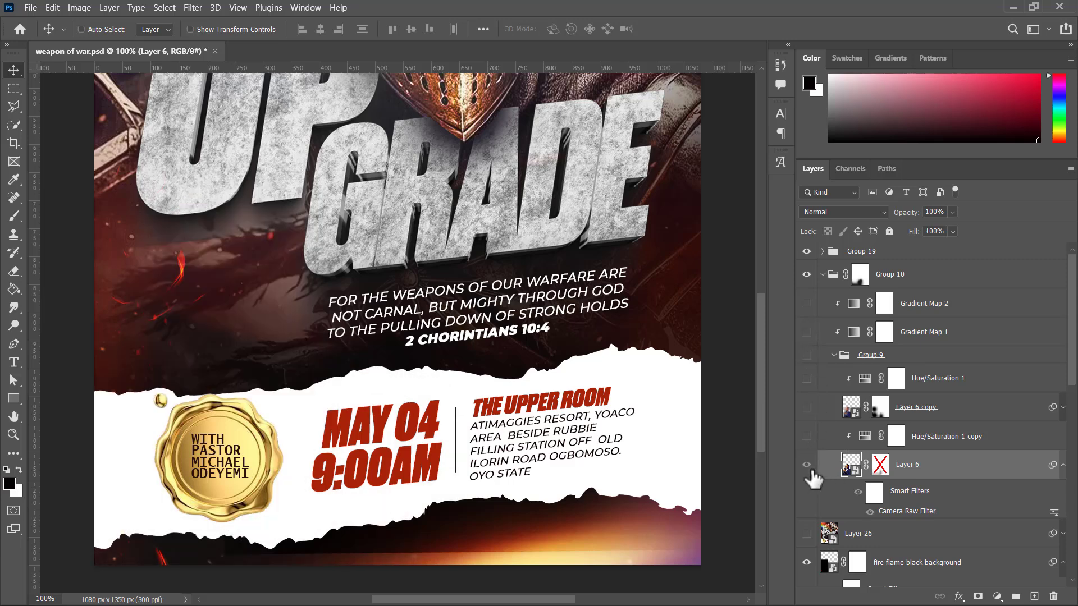
{"action": "left_click", "coordinate": [807, 465]}
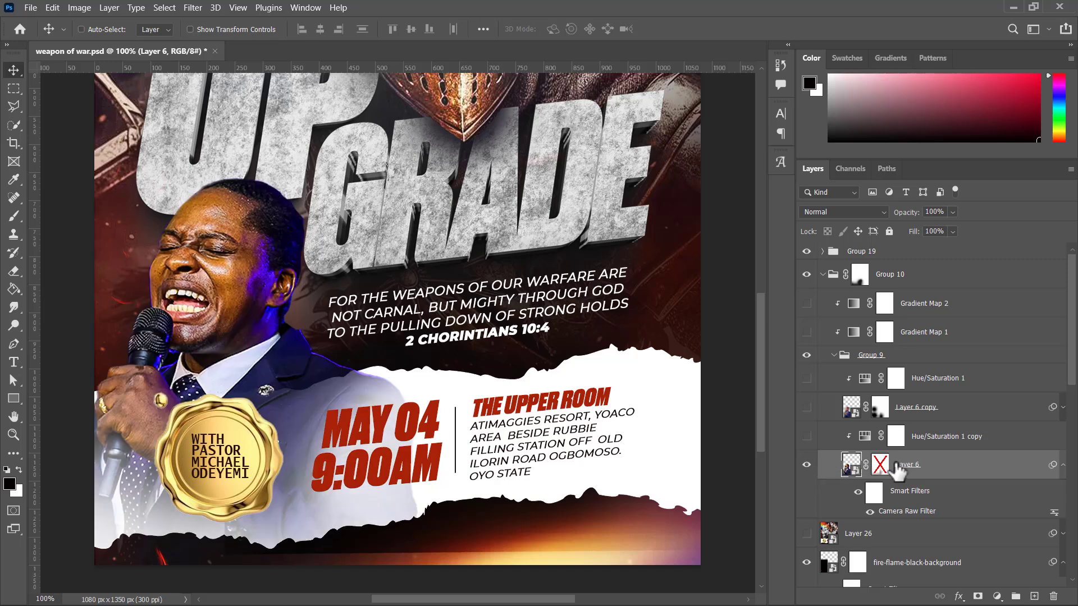
Step: Examine how the preacher's original colours sit against the flyer's title, knight and background
{"action": "scroll", "coordinate": [188, 236], "scroll_direction": "down", "scroll_amount": 1}
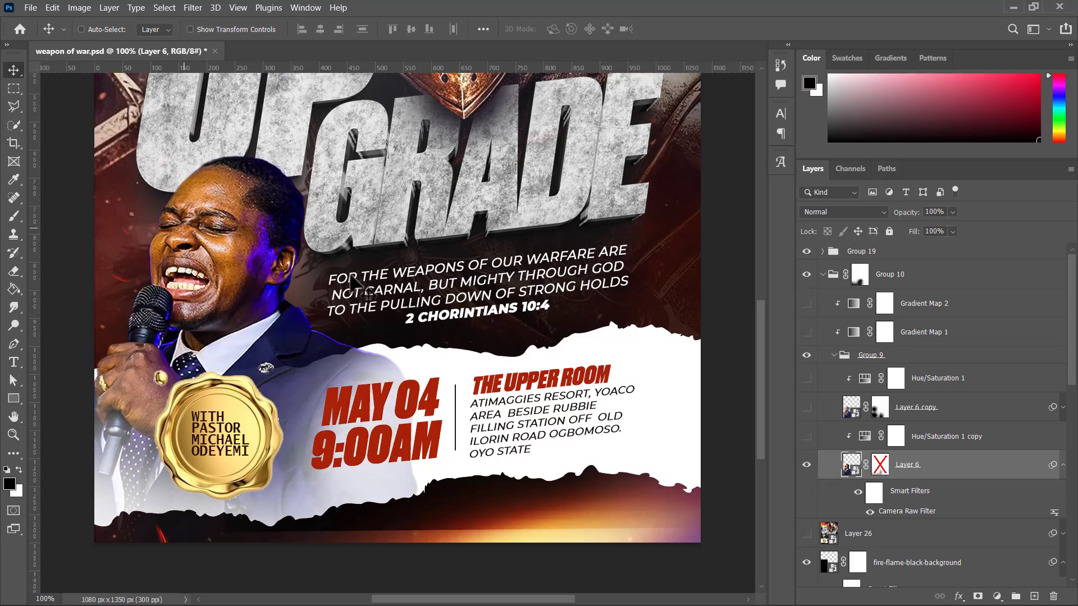
{"action": "scroll", "coordinate": [304, 281], "scroll_direction": "up", "scroll_amount": 1}
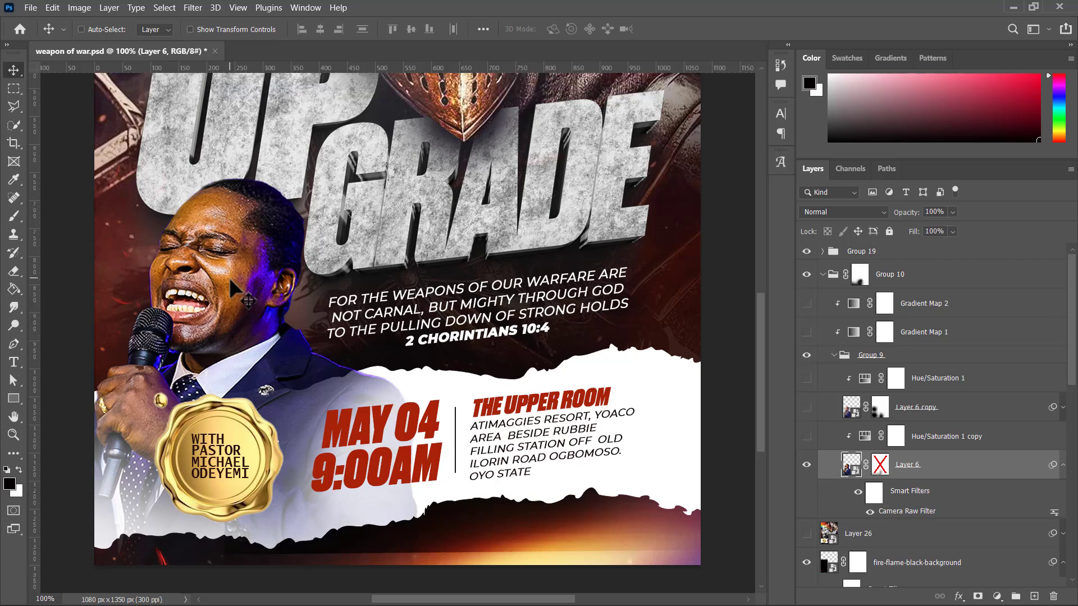
{"action": "scroll", "coordinate": [230, 292], "scroll_direction": "up", "scroll_amount": 2}
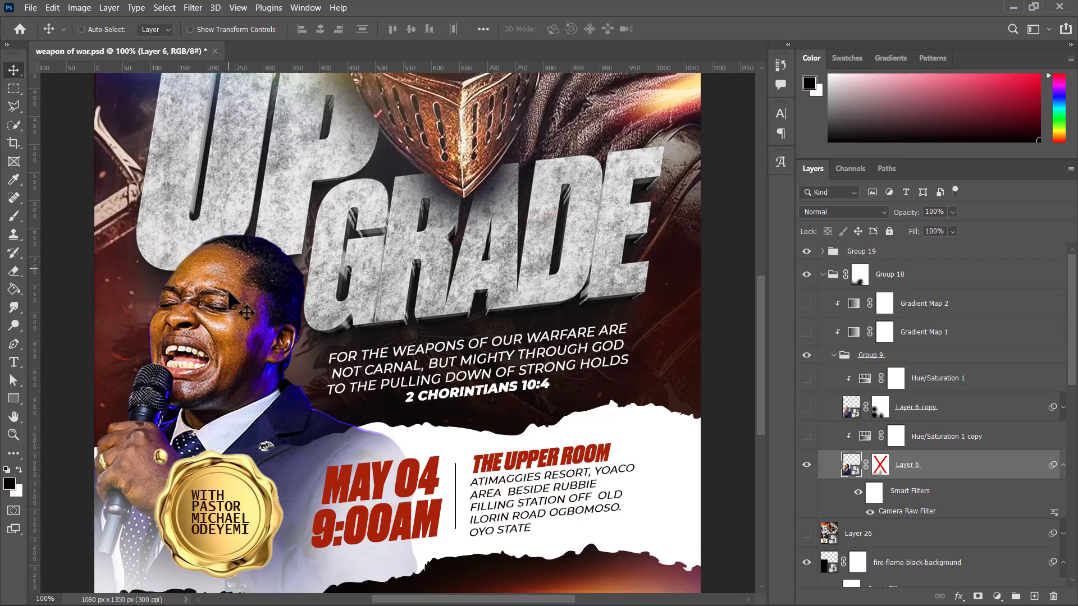
{"action": "scroll", "coordinate": [230, 300], "scroll_direction": "up", "scroll_amount": 1}
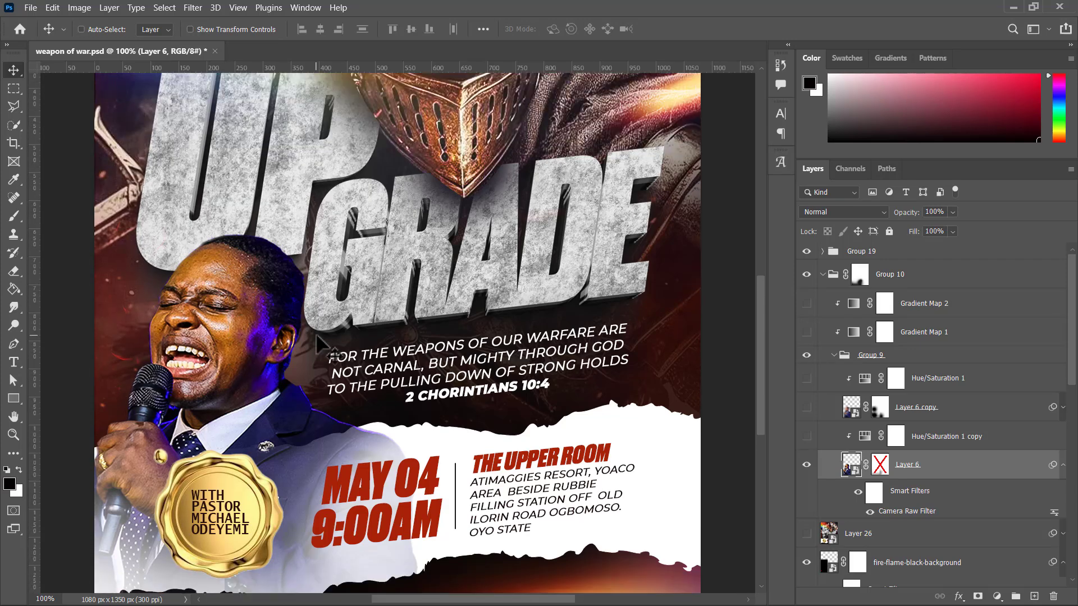
{"action": "key", "text": "ctrl+minus"}
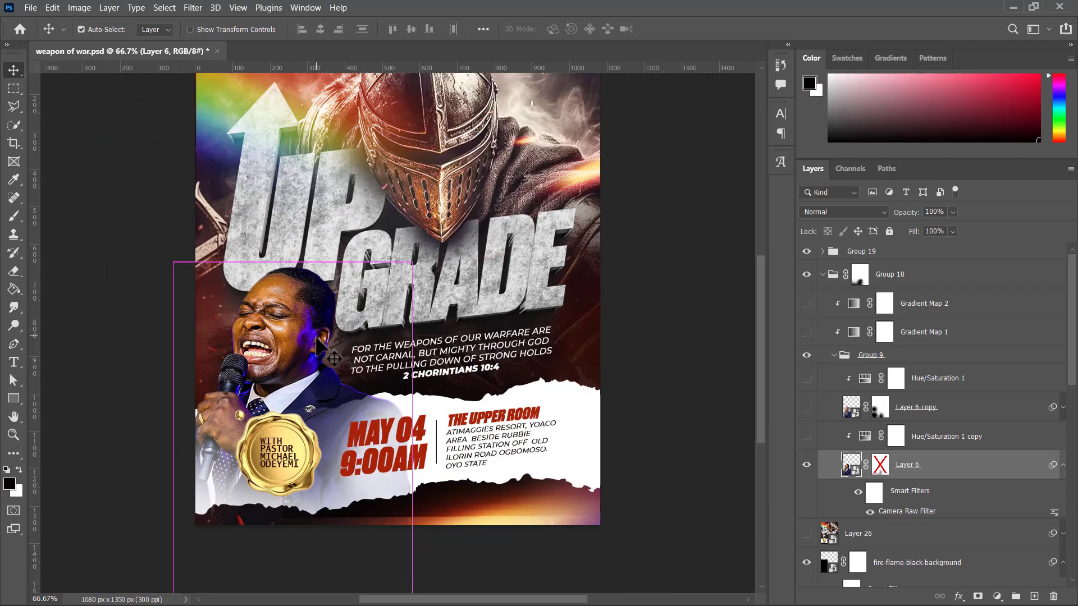
{"action": "scroll", "coordinate": [361, 339], "scroll_direction": "up", "scroll_amount": 2}
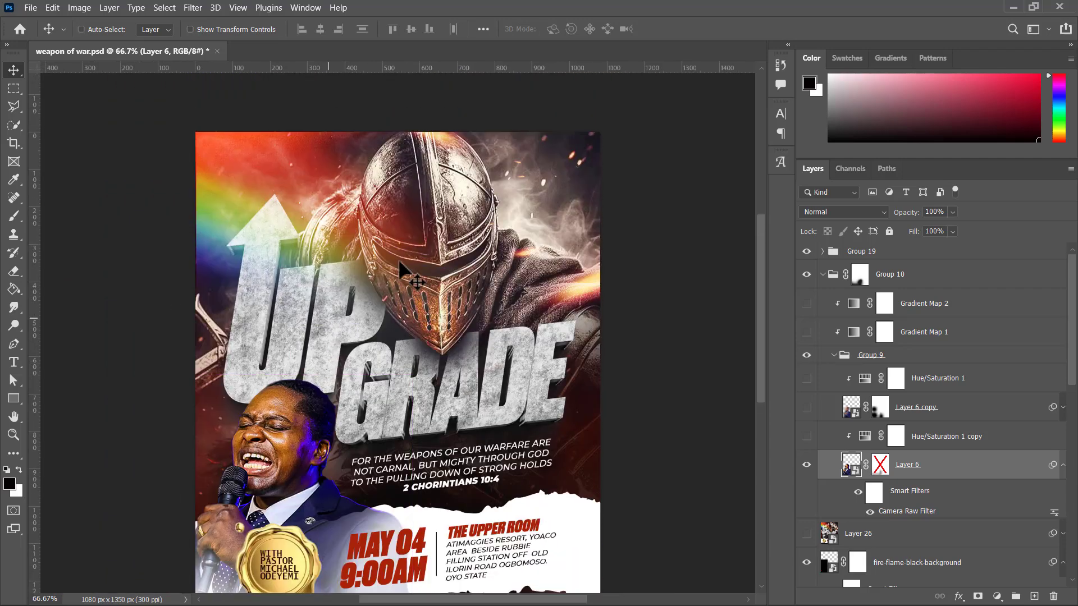
{"action": "scroll", "coordinate": [393, 208], "scroll_direction": "up", "scroll_amount": 1}
{"action": "scroll", "coordinate": [382, 213], "scroll_direction": "up", "scroll_amount": 1}
{"action": "scroll", "coordinate": [350, 236], "scroll_direction": "down", "scroll_amount": 3}
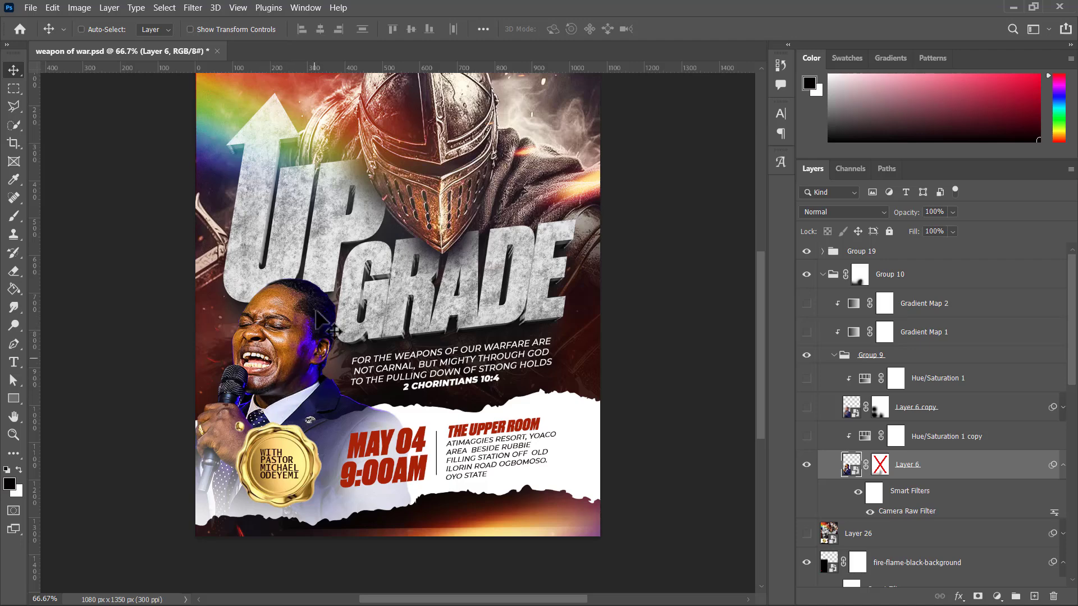
Step: Show the Hue/Saturation 1 copy adjustment over Layer 6, inspect its saturation setting, and close its properties
{"action": "left_click", "coordinate": [810, 439]}
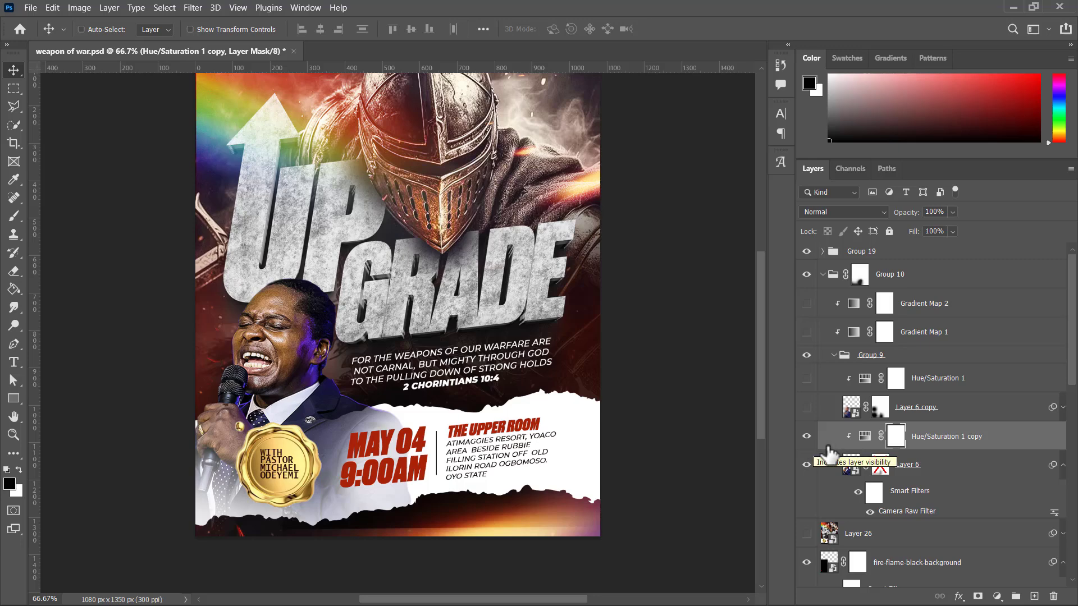
{"action": "double_click", "coordinate": [865, 444]}
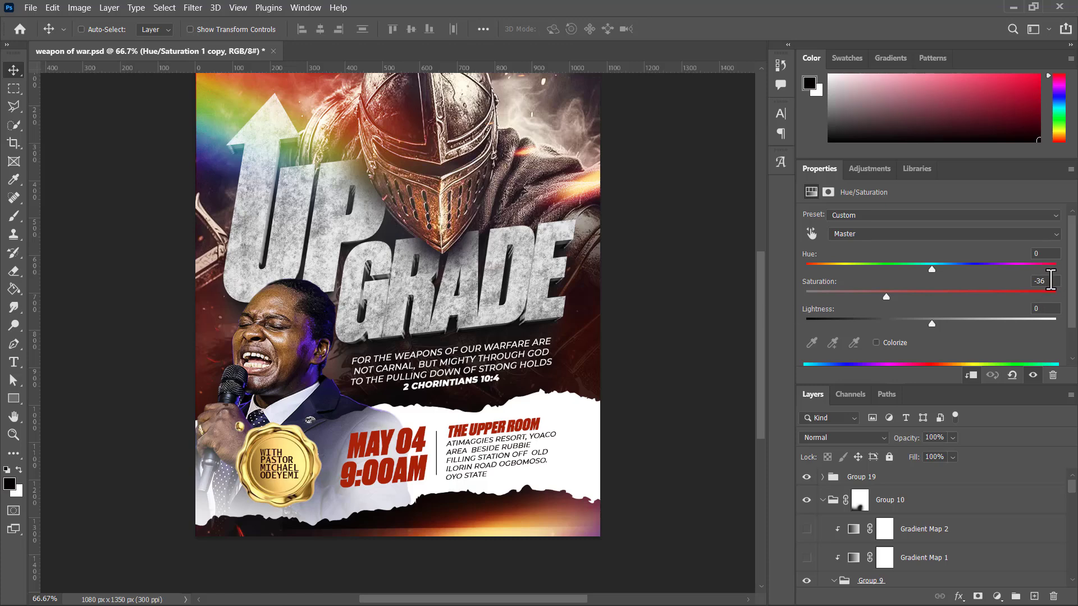
{"action": "left_click", "coordinate": [1044, 281]}
{"action": "right_click", "coordinate": [822, 168]}
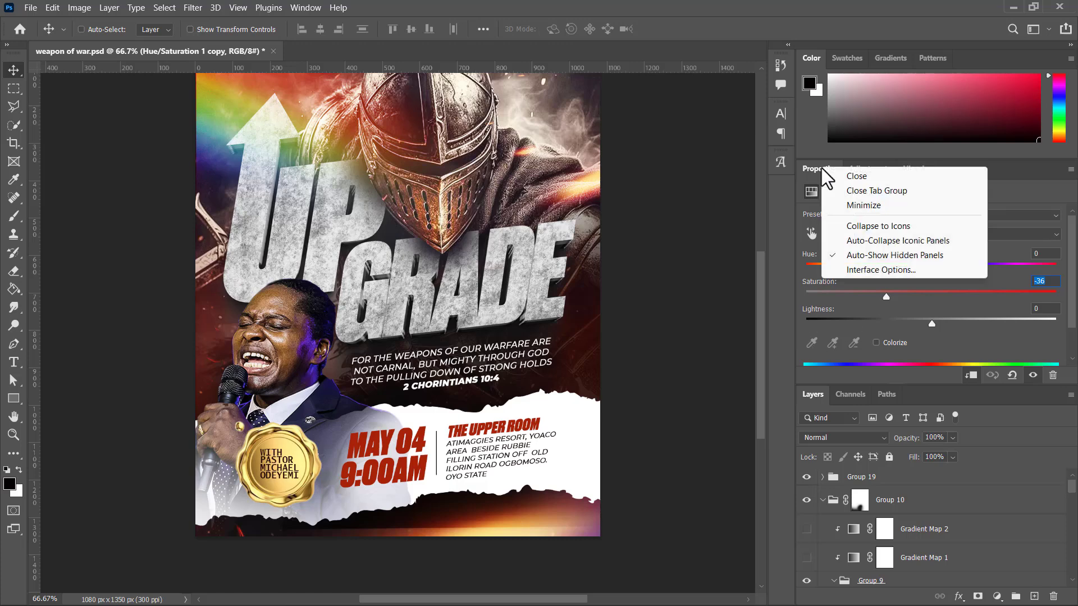
{"action": "left_click", "coordinate": [849, 192]}
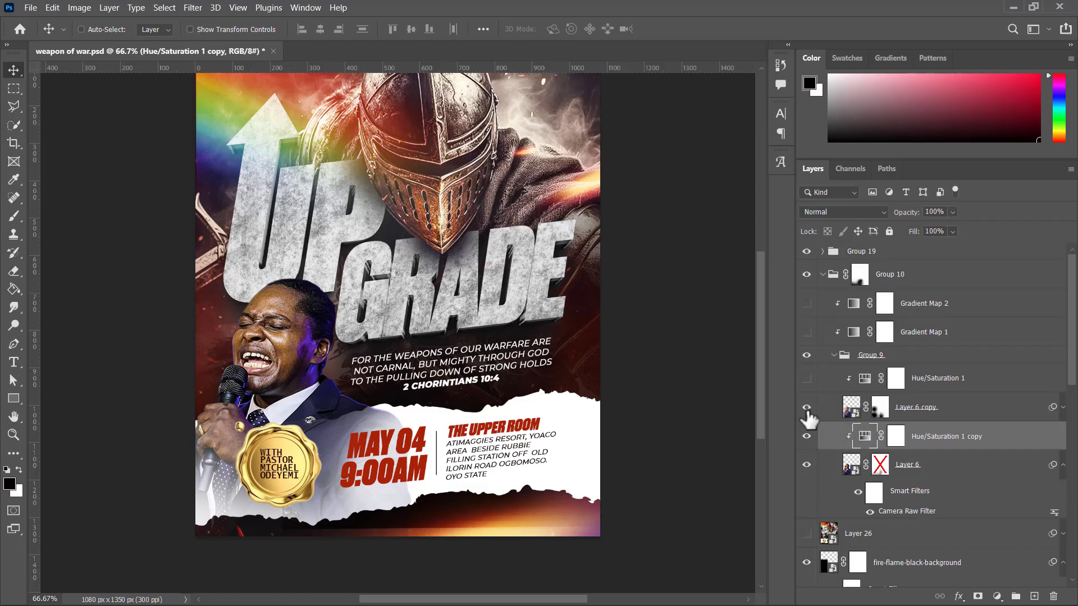
Step: Examine Layer 6 copy's Motion Blur and Camera Raw smart filters and its blend mode, and hide the layer again
{"action": "left_click", "coordinate": [1062, 408]}
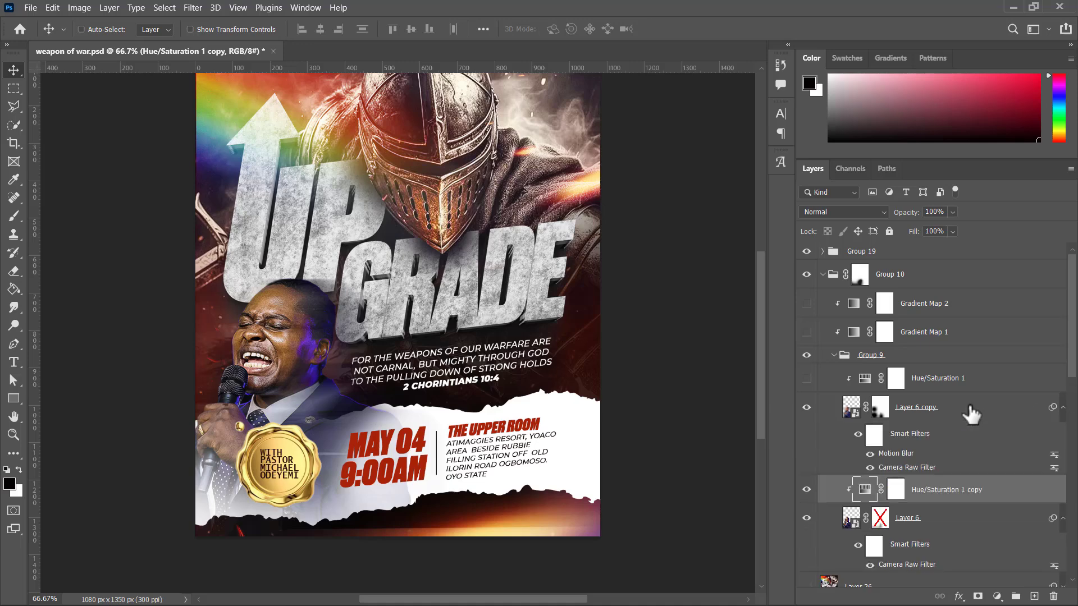
{"action": "left_click", "coordinate": [924, 416]}
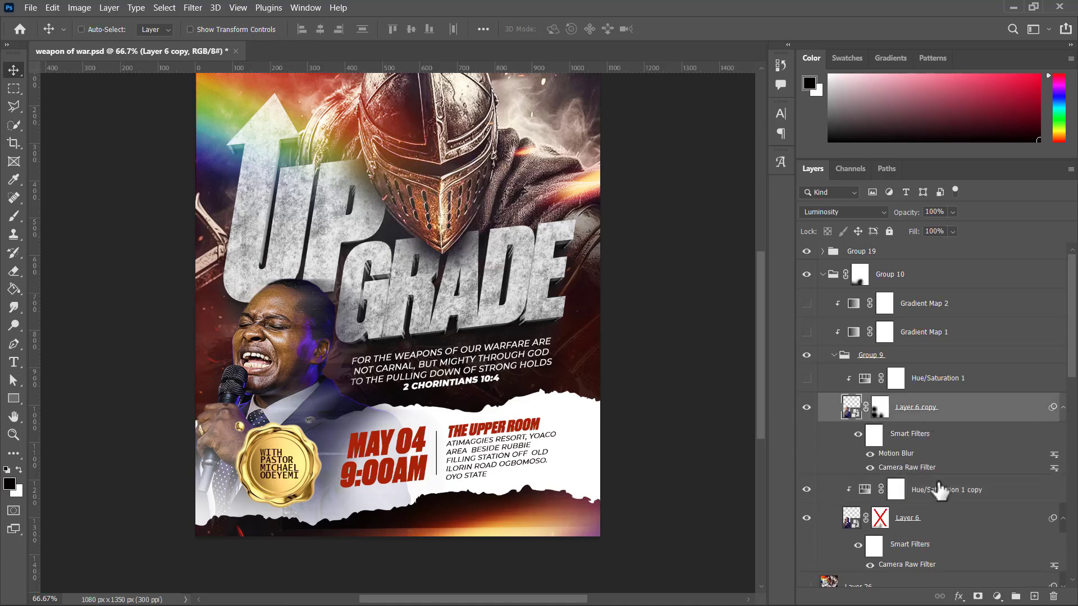
{"action": "left_click", "coordinate": [1063, 408]}
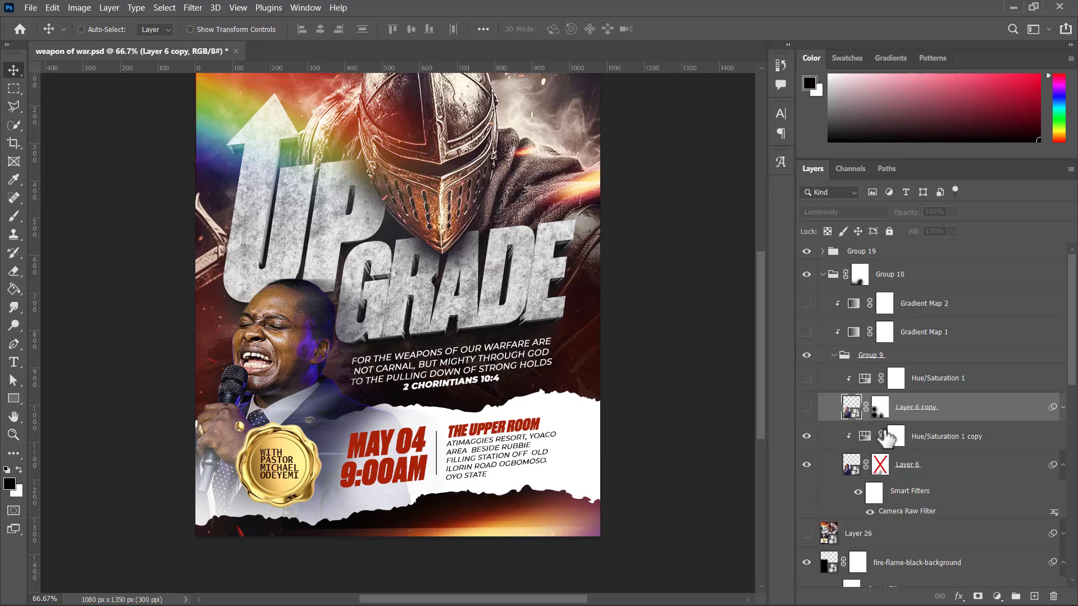
Step: Duplicate Layer 6, move the original above the Hue/Saturation 1 copy adjustment, and collapse its smart filter list
{"action": "left_click", "coordinate": [923, 474]}
{"action": "key", "text": "ctrl+z"}
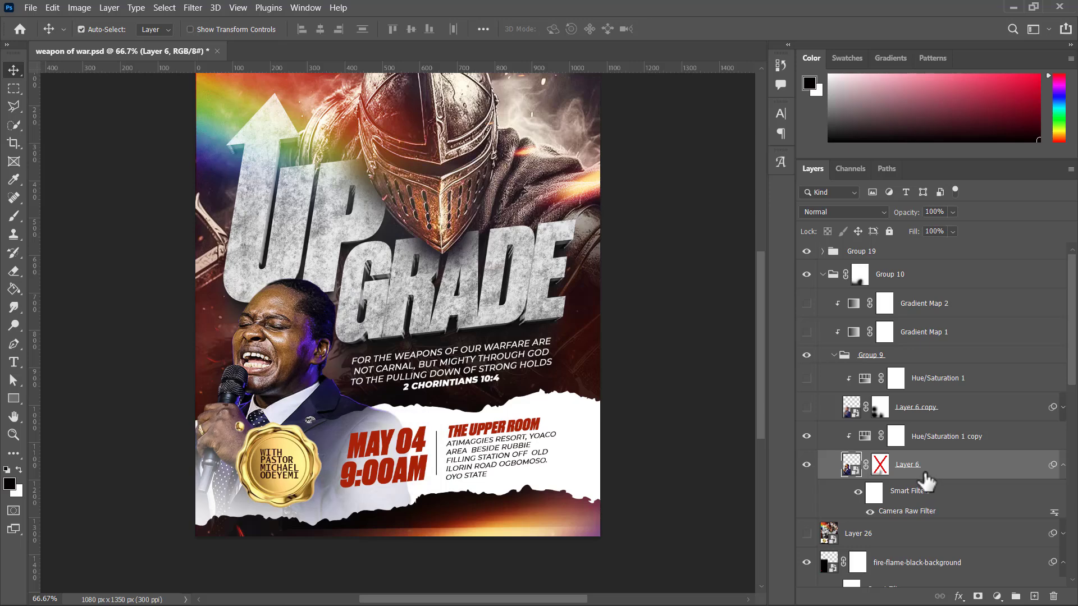
{"action": "key", "text": "ctrl+j"}
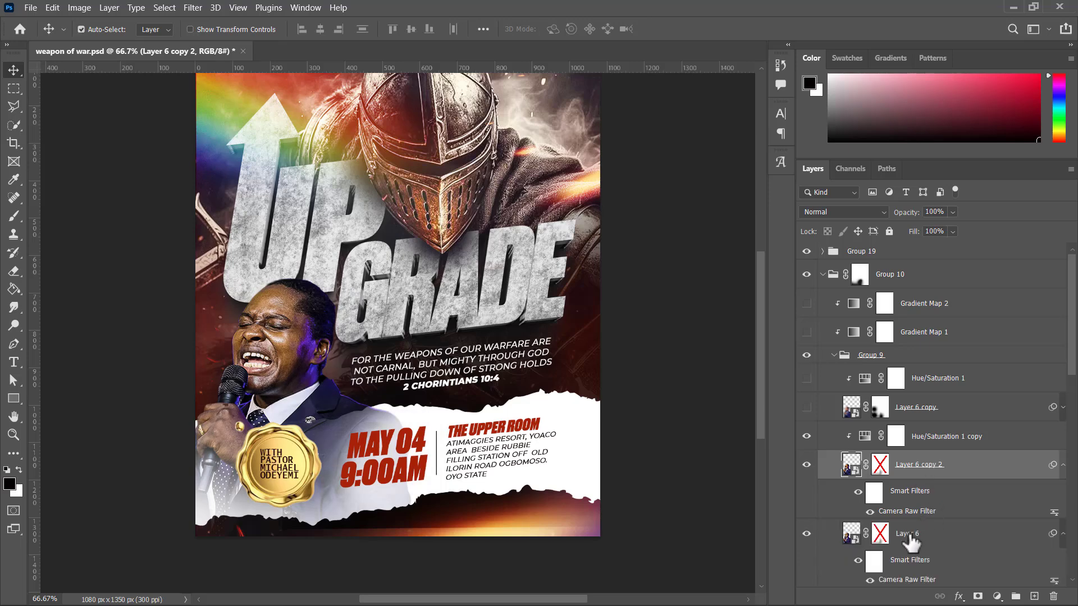
{"action": "left_click_drag", "start_coordinate": [910, 536], "coordinate": [891, 419]}
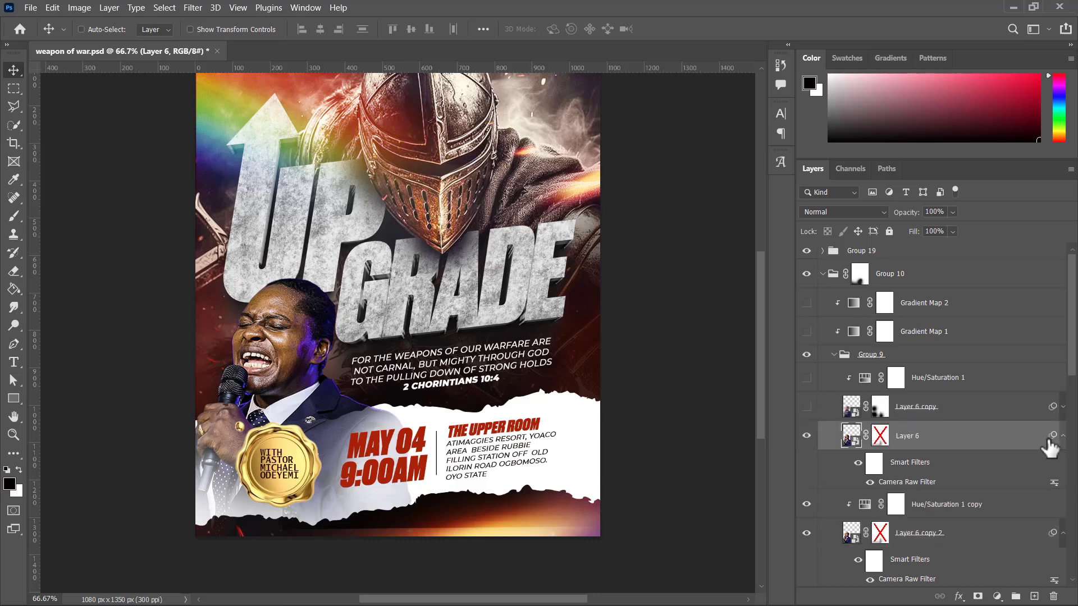
{"action": "left_click", "coordinate": [1063, 437]}
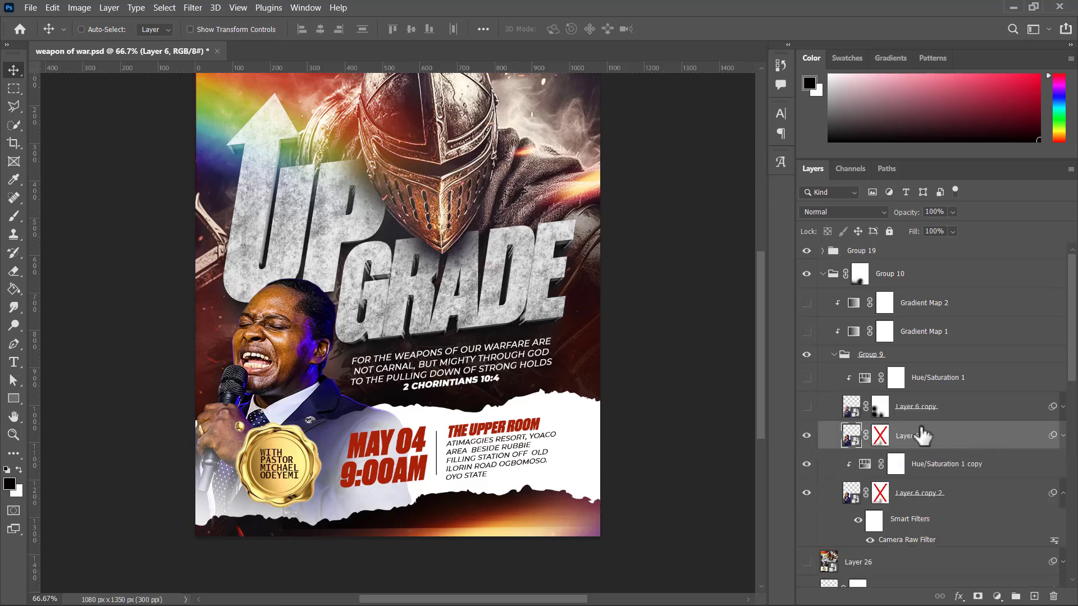
Step: Rasterize the raised Layer 6 and delete its disabled layer mask
{"action": "right_click", "coordinate": [913, 439]}
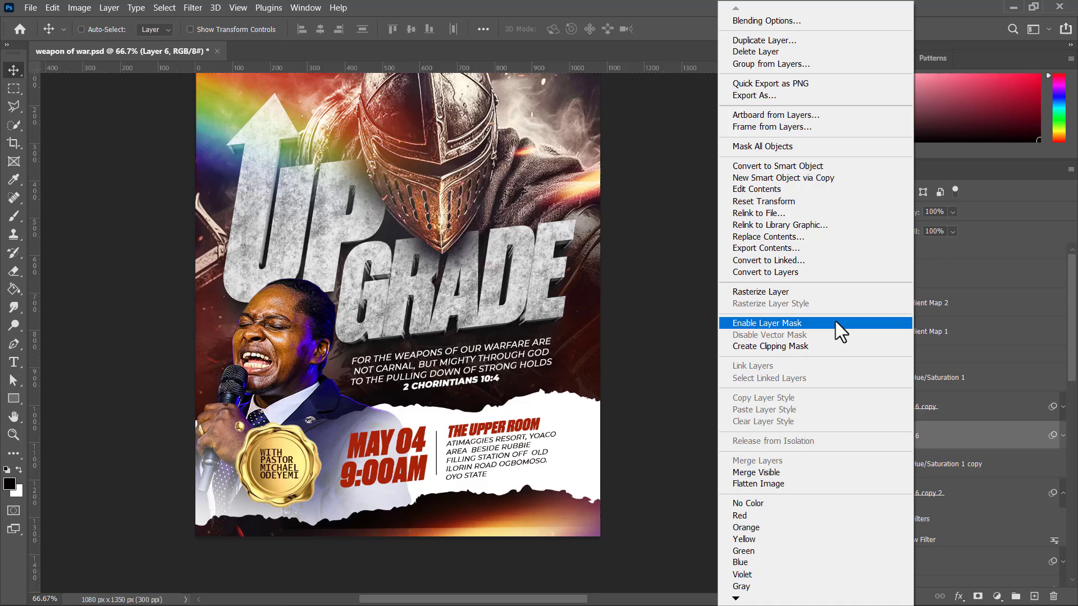
{"action": "left_click", "coordinate": [779, 291]}
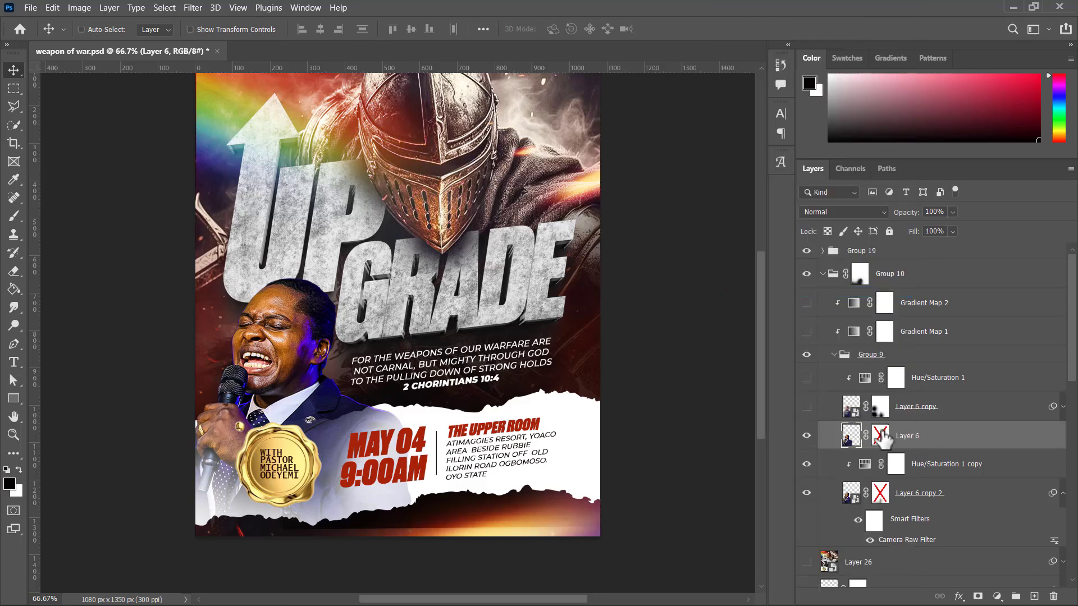
{"action": "right_click", "coordinate": [882, 434]}
{"action": "left_click", "coordinate": [908, 457]}
Step: Apply a Motion Blur to Layer 6 with an angle of 4° and a distance of 257 pixels
{"action": "left_click", "coordinate": [199, 5]}
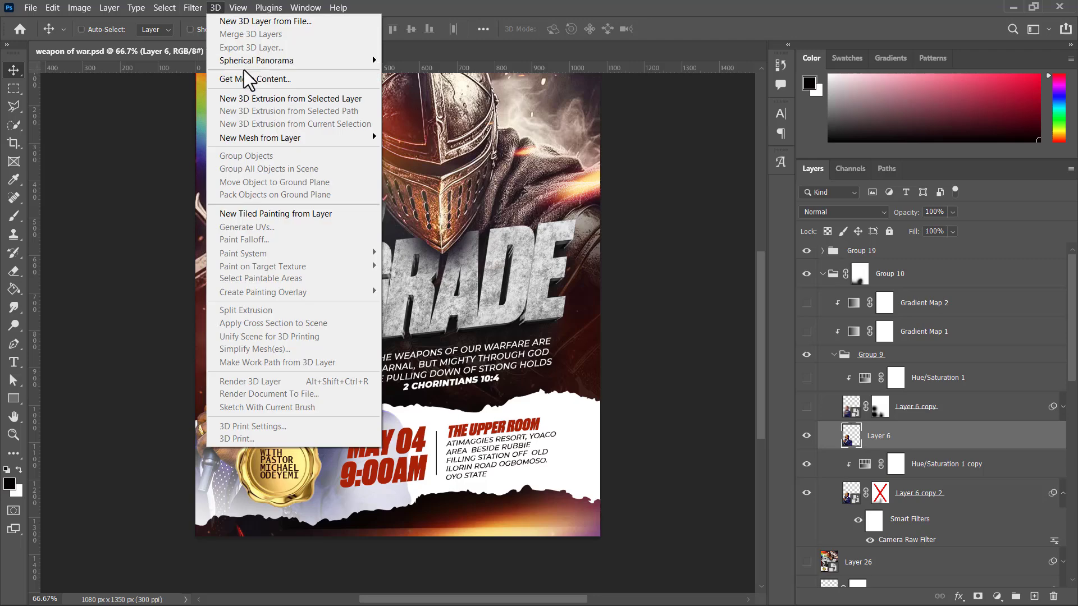
{"action": "mouse_move", "coordinate": [199, 4]}
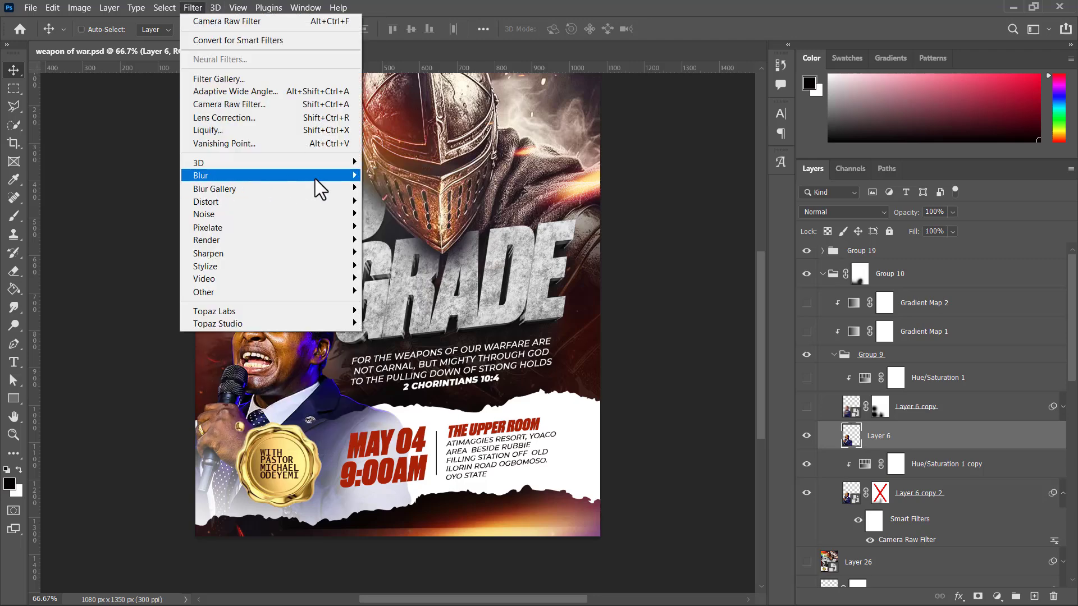
{"action": "mouse_move", "coordinate": [336, 179]}
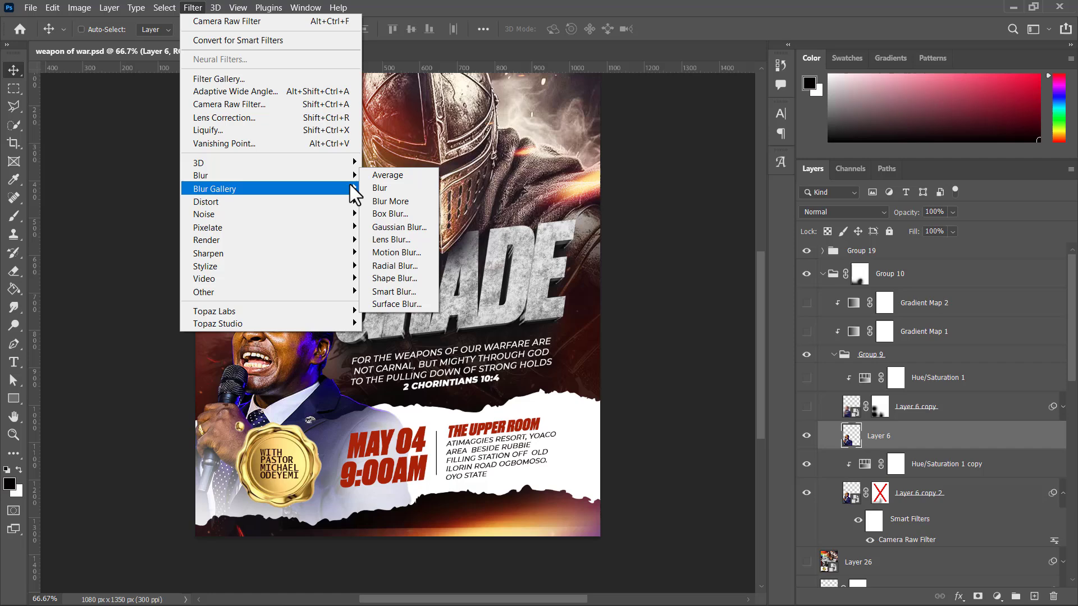
{"action": "left_click", "coordinate": [409, 253]}
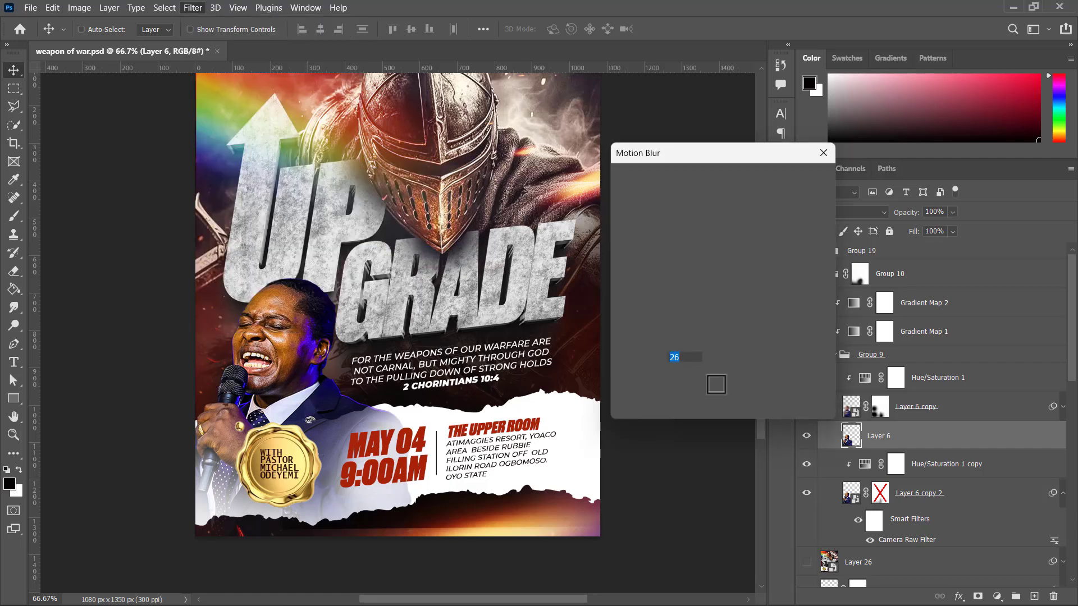
{"action": "left_click", "coordinate": [684, 405]}
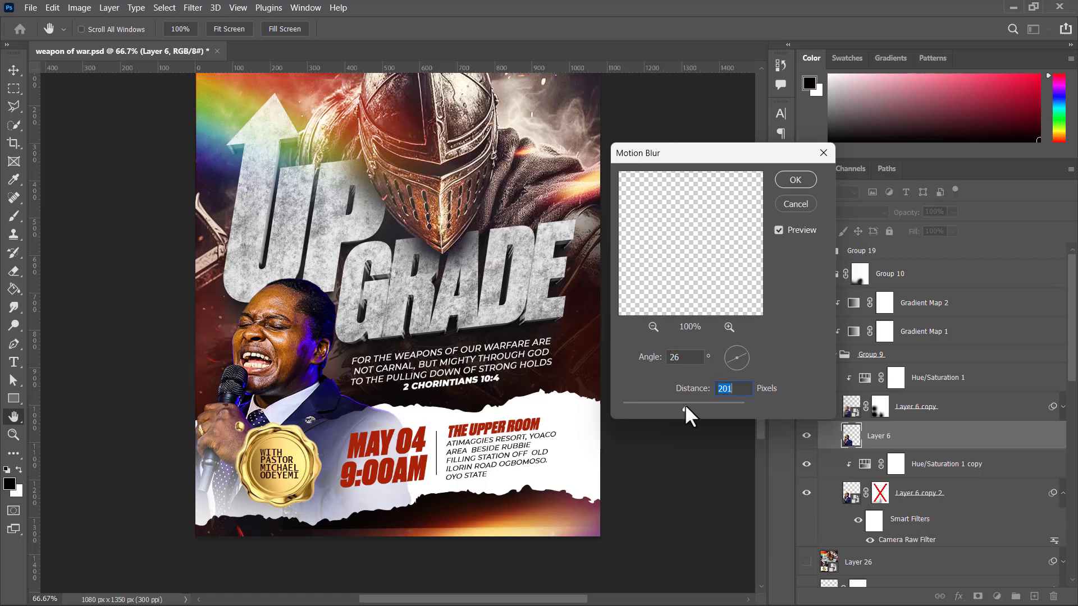
{"action": "left_click_drag", "start_coordinate": [743, 361], "coordinate": [760, 360]}
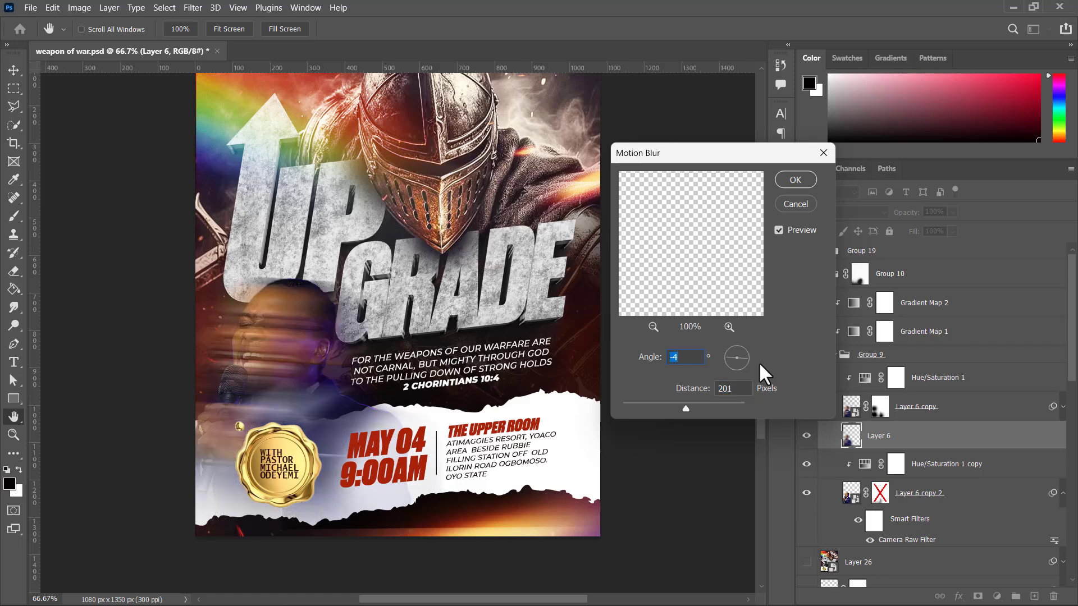
{"action": "left_click", "coordinate": [742, 355]}
{"action": "left_click_drag", "start_coordinate": [743, 355], "coordinate": [752, 355]}
{"action": "key", "text": "Down"}
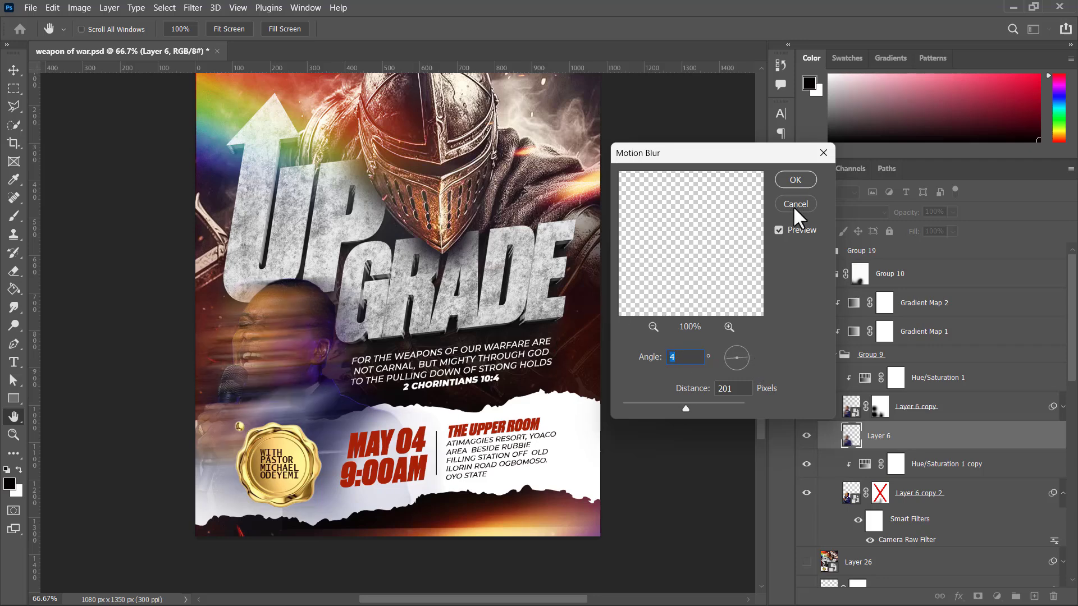
{"action": "left_click", "coordinate": [673, 403]}
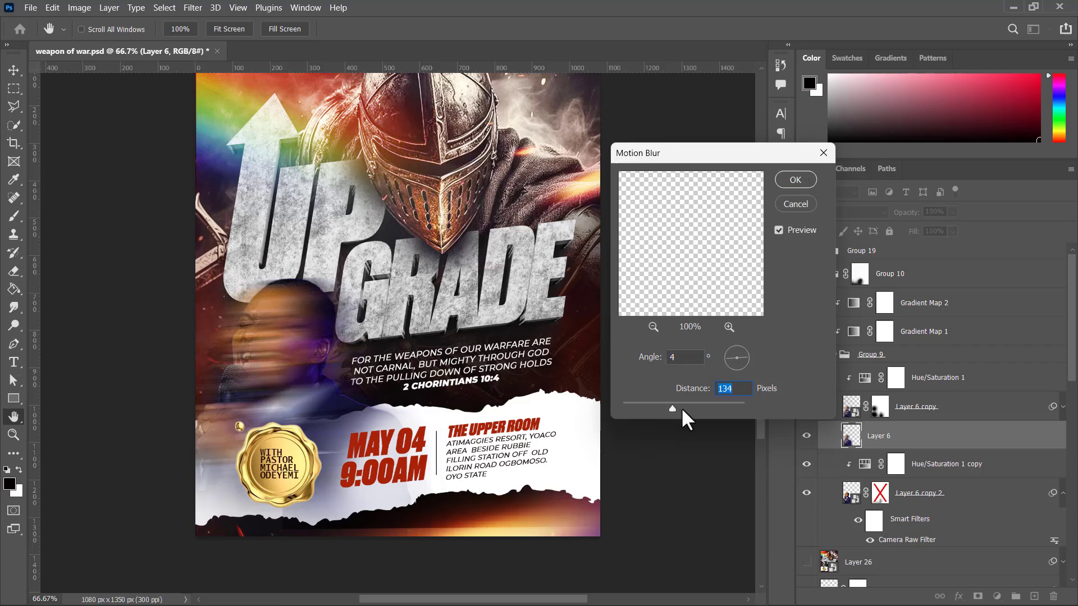
{"action": "left_click", "coordinate": [696, 408]}
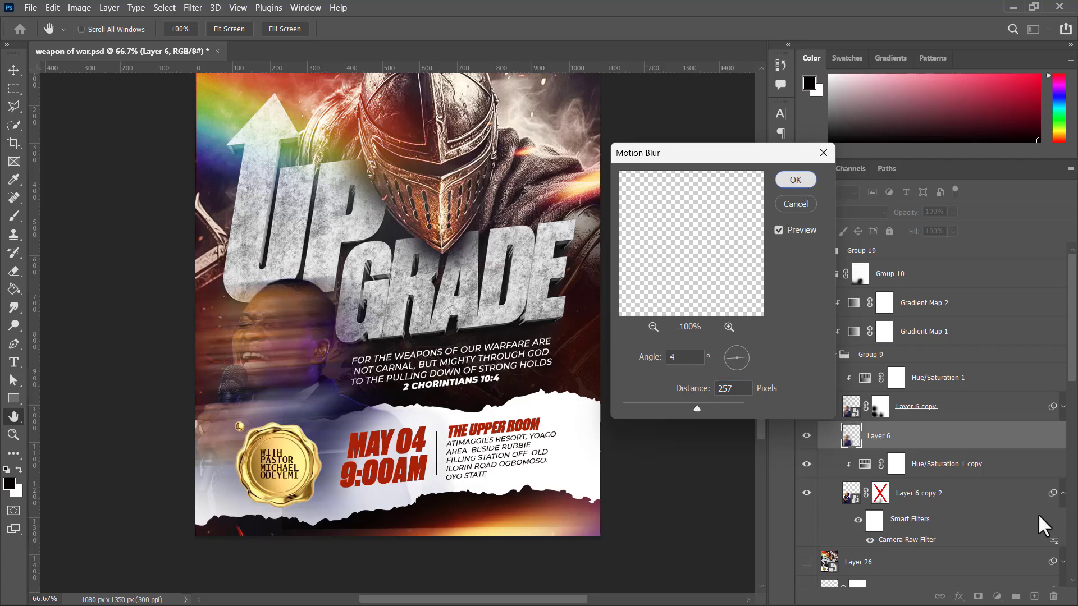
{"action": "key", "text": "Return"}
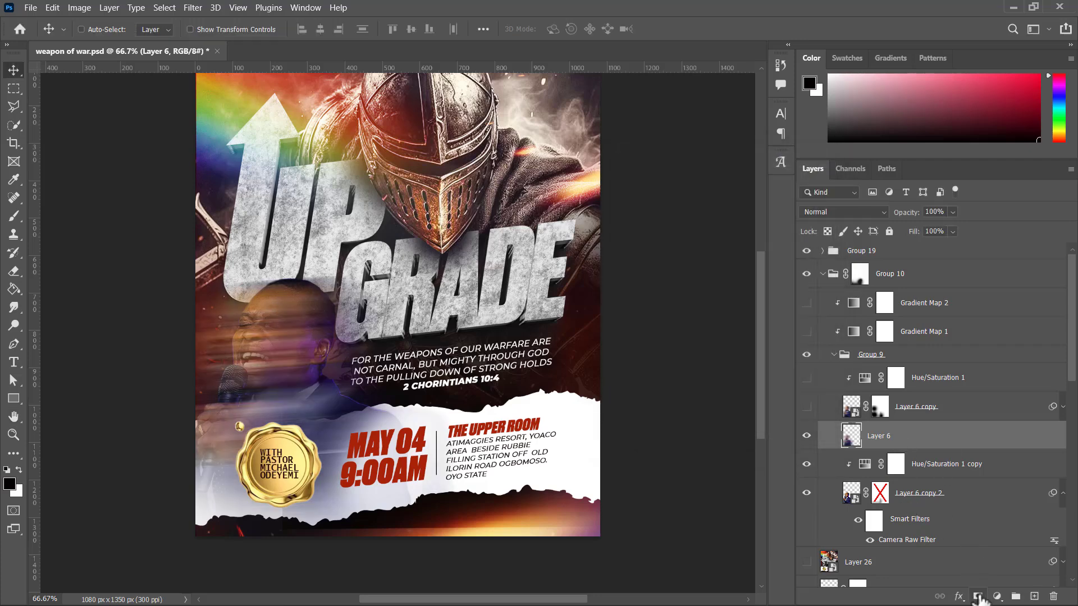
Step: Add a layer mask to Layer 6 and brush black at size 400 over the preacher's face and hands to remove the blur there
{"action": "left_click", "coordinate": [978, 596]}
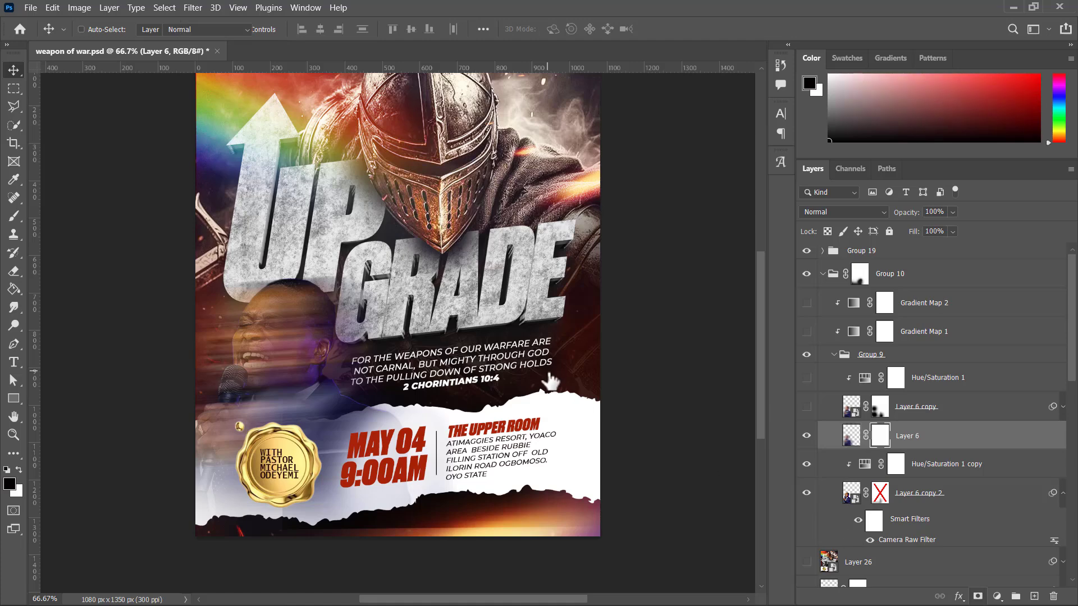
{"action": "key", "text": "b"}
{"action": "key", "text": "bracketright"}
{"action": "key", "text": "bracketright"}
{"action": "key", "text": "bracketright"}
{"action": "key", "text": "bracketright"}
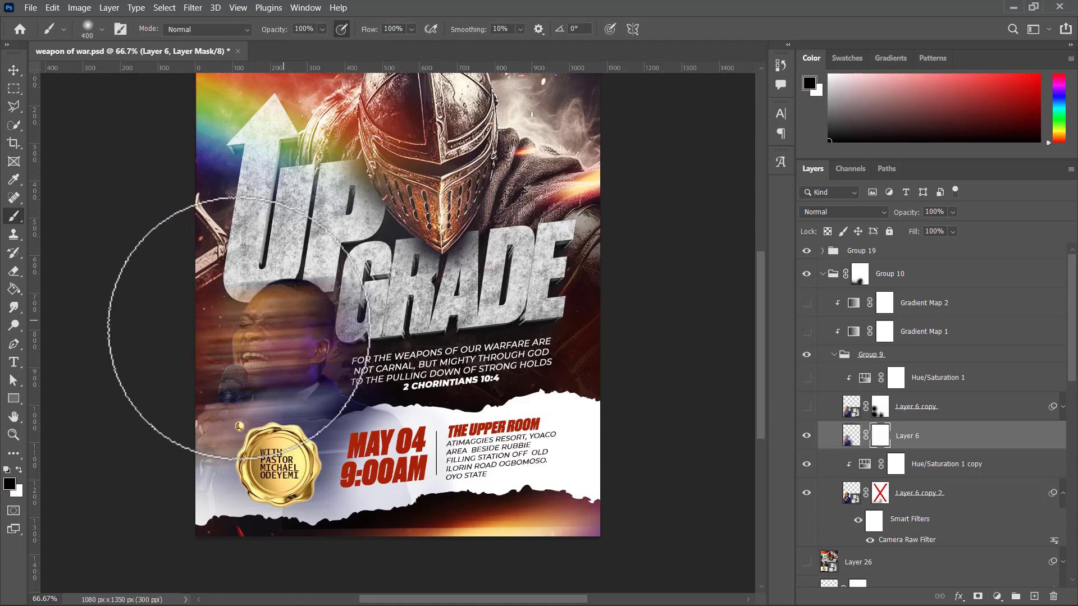
{"action": "mouse_move", "coordinate": [256, 330]}
{"action": "left_mouse_down"}
{"action": "mouse_move", "coordinate": [213, 441]}
{"action": "mouse_move", "coordinate": [133, 499]}
{"action": "mouse_move", "coordinate": [206, 459]}
{"action": "left_mouse_up"}
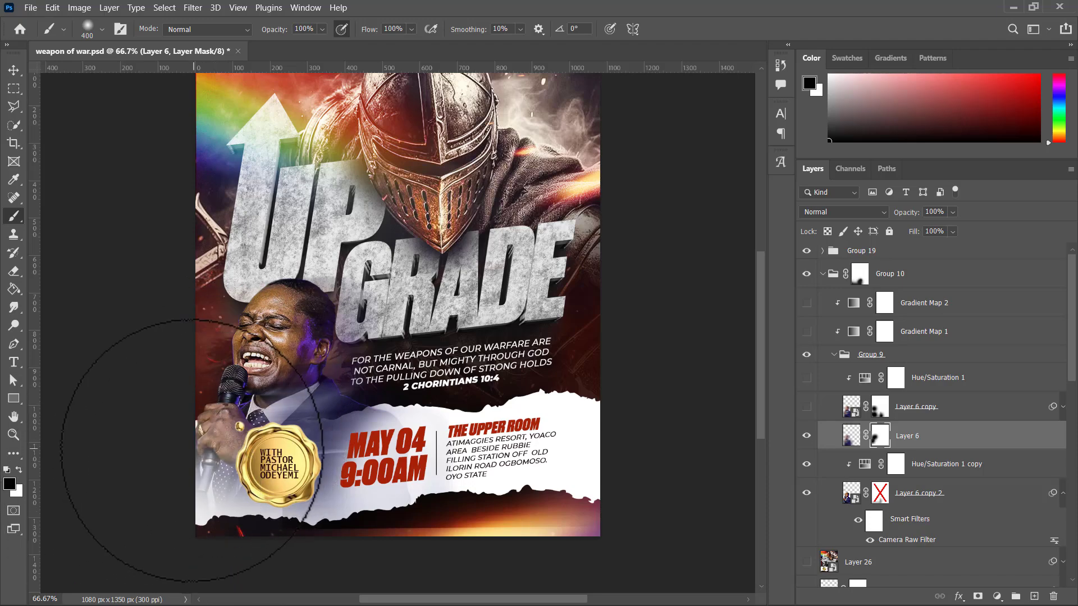
Step: Hide Layer 6, show Layer 6 copy, Hue/Saturation 1 and Gradient Map 1, and collapse Group 9
{"action": "scroll", "coordinate": [224, 462], "scroll_direction": "down", "scroll_amount": 2}
{"action": "scroll", "coordinate": [230, 456], "scroll_direction": "up", "scroll_amount": 3}
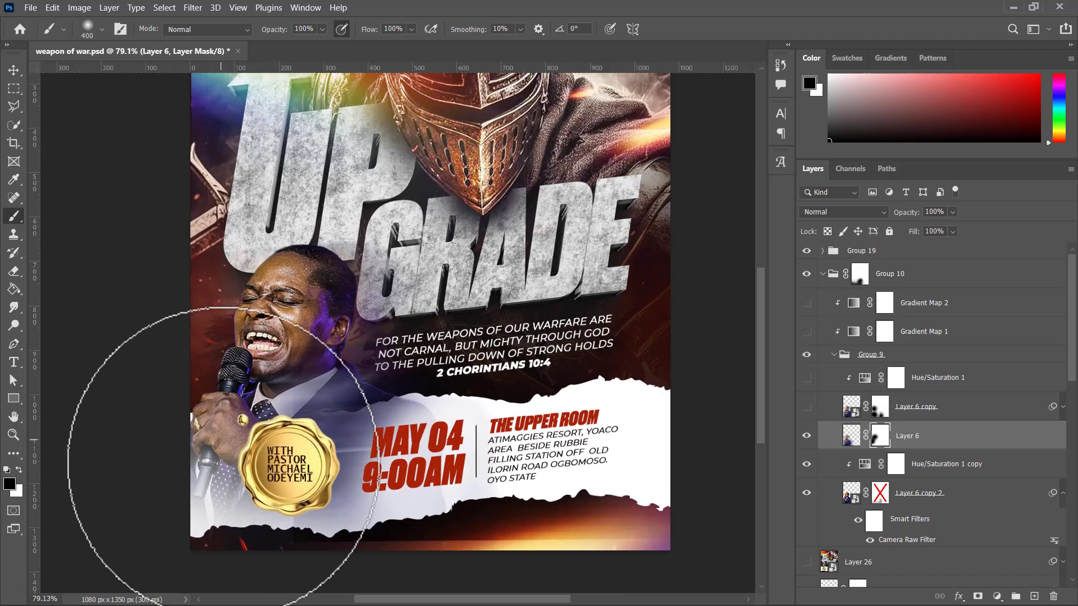
{"action": "scroll", "coordinate": [263, 372], "scroll_direction": "up", "scroll_amount": 1}
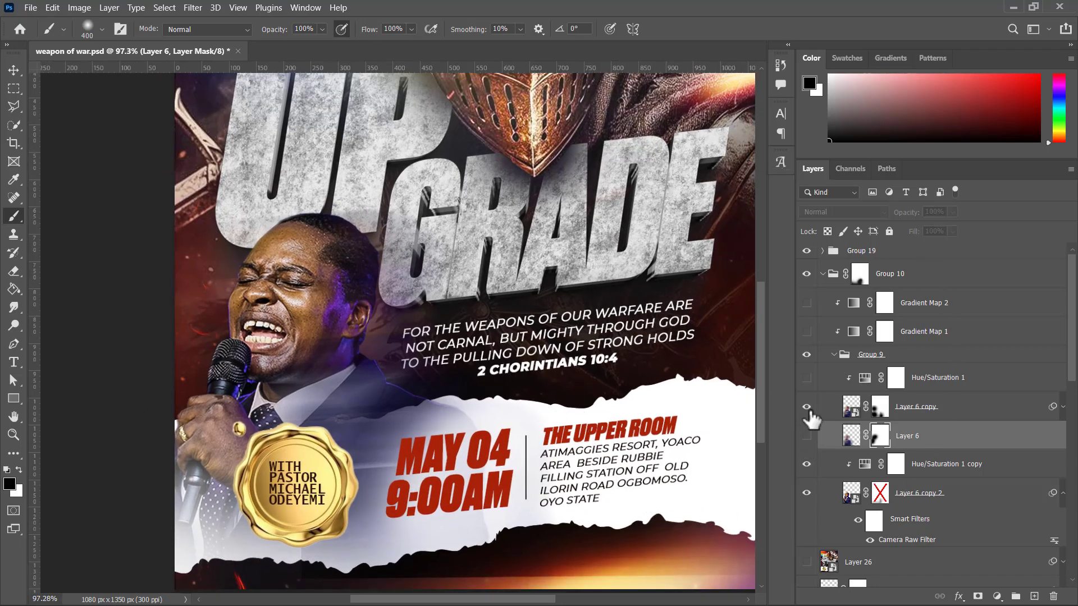
{"action": "left_click", "coordinate": [807, 378]}
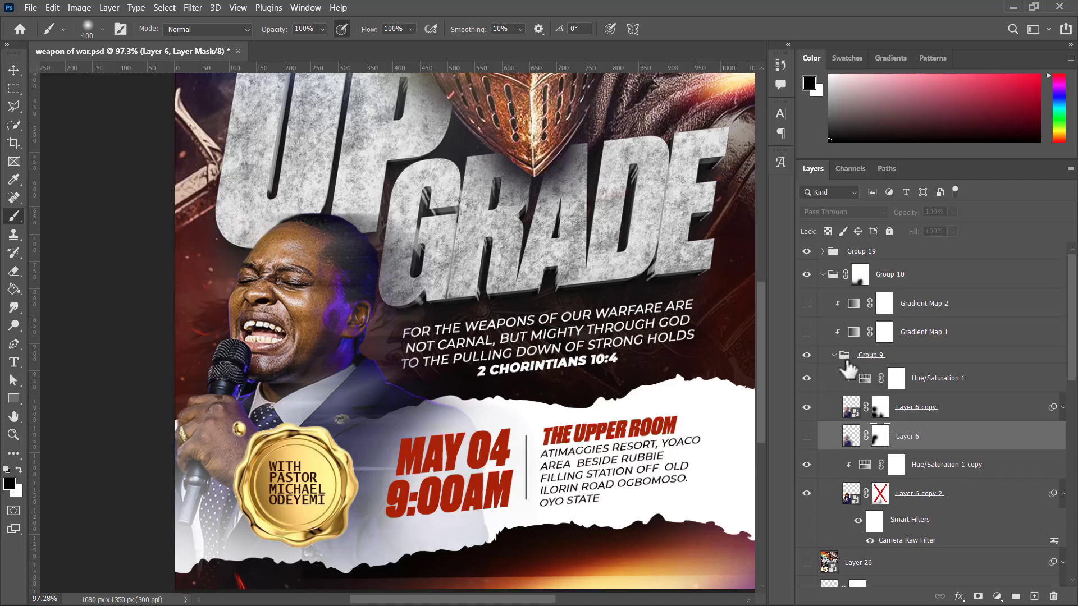
{"action": "left_click", "coordinate": [835, 356]}
{"action": "left_click", "coordinate": [807, 355]}
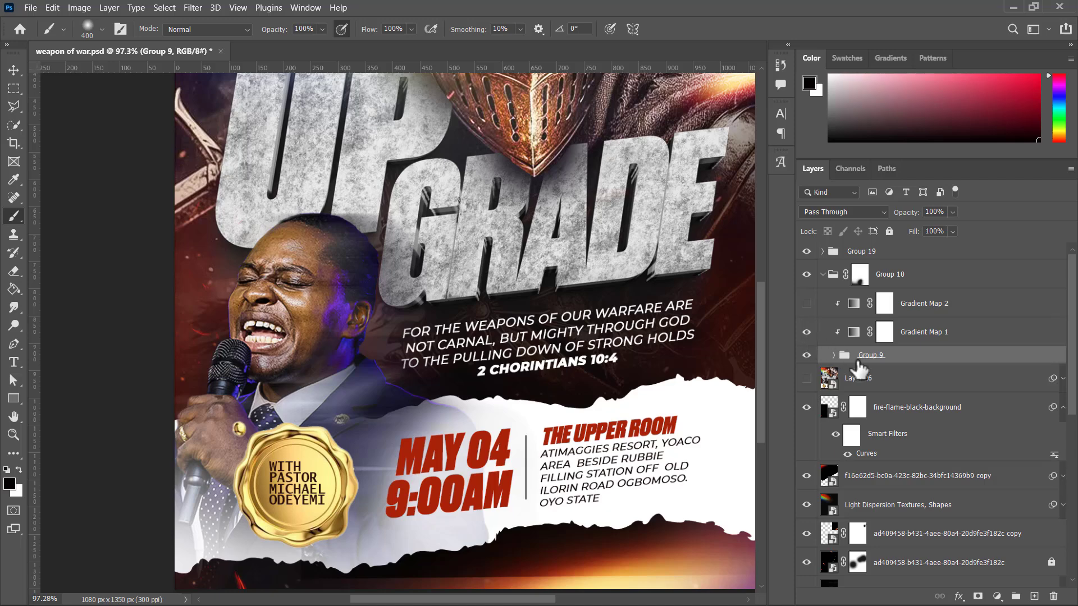
Step: Examine Gradient Map 1's colouring of the preacher against the whole flyer, and compare it with Gradient Map 2 switched on and off
{"action": "scroll", "coordinate": [358, 326], "scroll_direction": "down", "scroll_amount": 1}
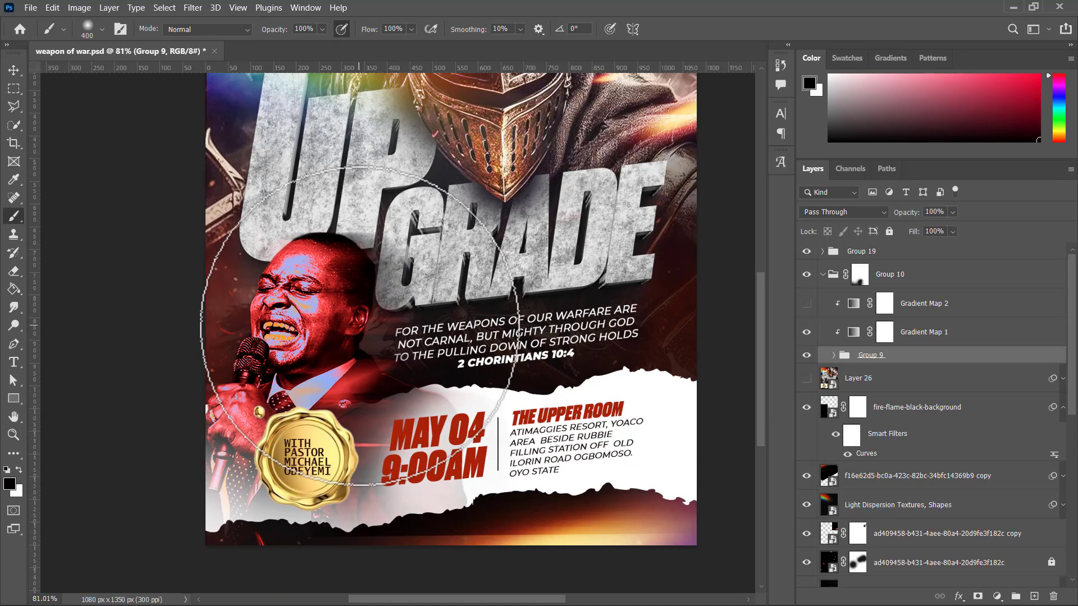
{"action": "key", "text": "v"}
{"action": "scroll", "coordinate": [364, 336], "scroll_direction": "down", "scroll_amount": 4}
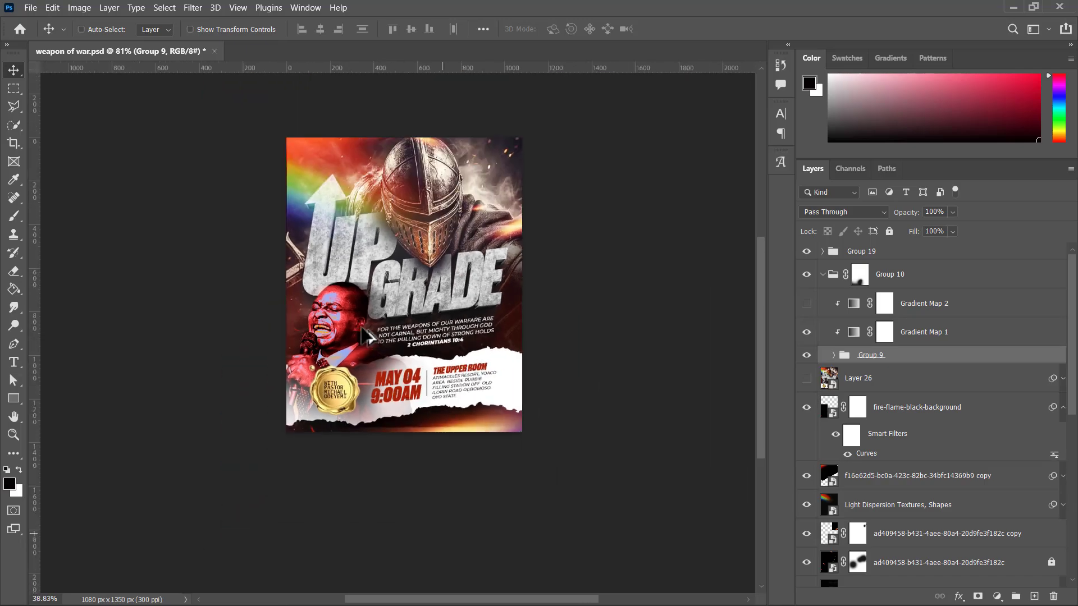
{"action": "scroll", "coordinate": [366, 336], "scroll_direction": "up", "scroll_amount": 5}
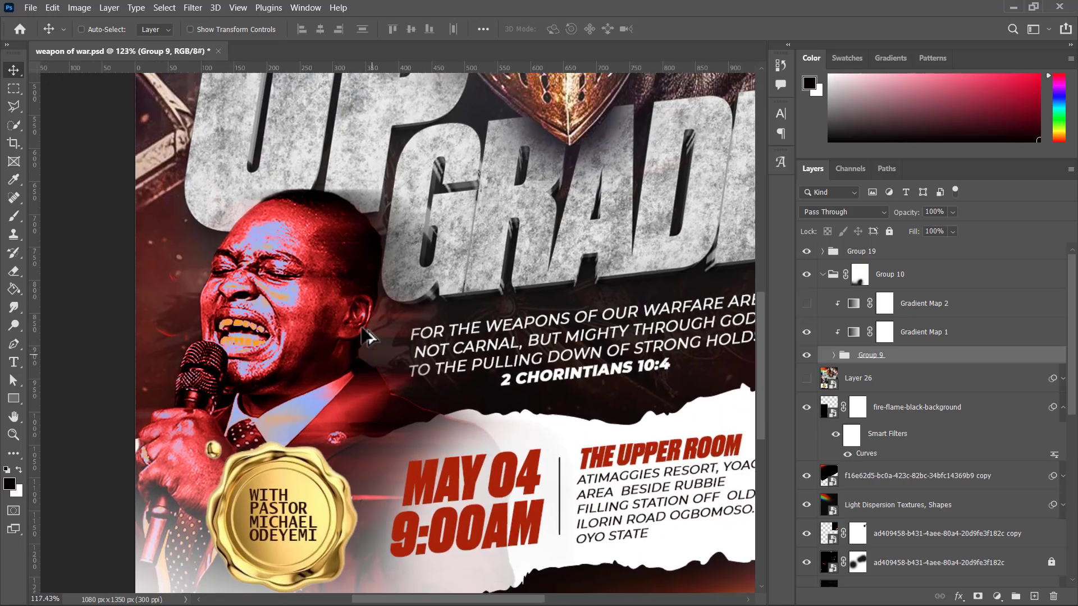
{"action": "scroll", "coordinate": [366, 336], "scroll_direction": "down", "scroll_amount": 1}
{"action": "scroll", "coordinate": [366, 336], "scroll_direction": "up", "scroll_amount": 1}
{"action": "scroll", "coordinate": [366, 335], "scroll_direction": "down", "scroll_amount": 1}
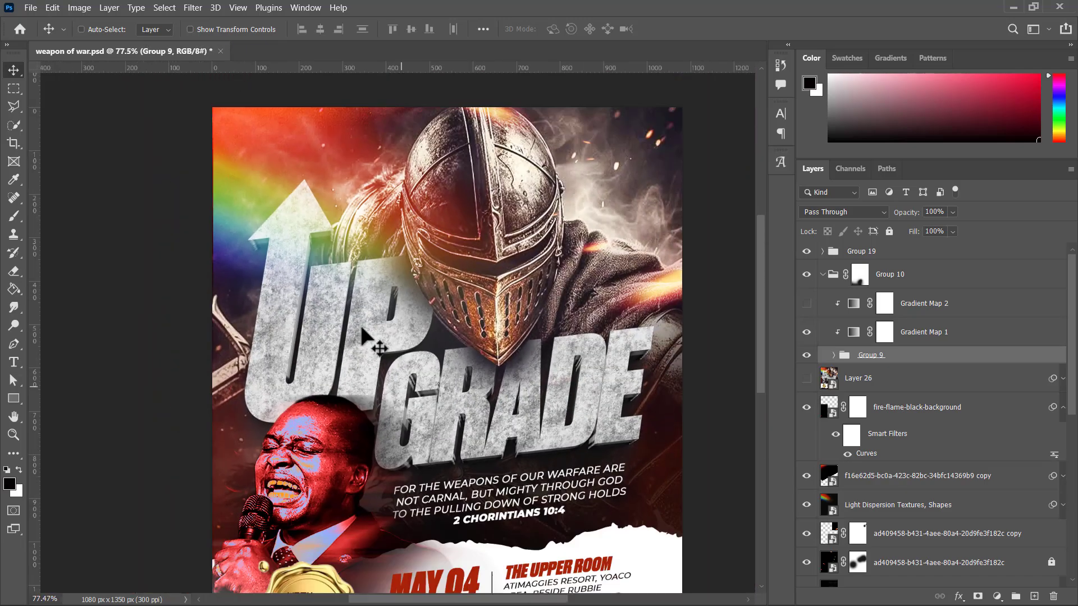
{"action": "scroll", "coordinate": [362, 331], "scroll_direction": "down", "scroll_amount": 2}
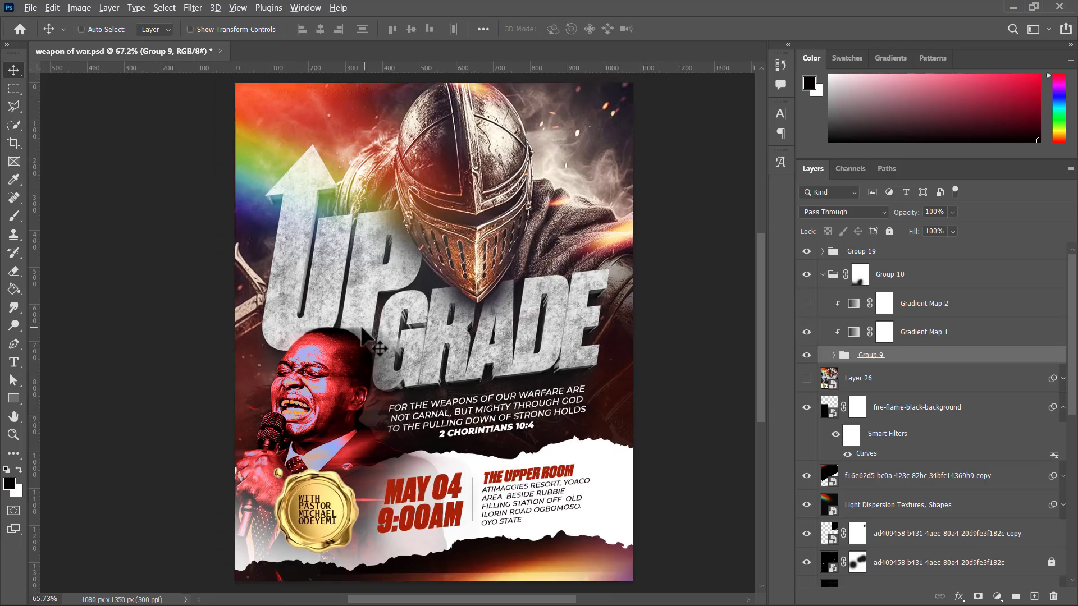
{"action": "scroll", "coordinate": [294, 351], "scroll_direction": "up", "scroll_amount": 4}
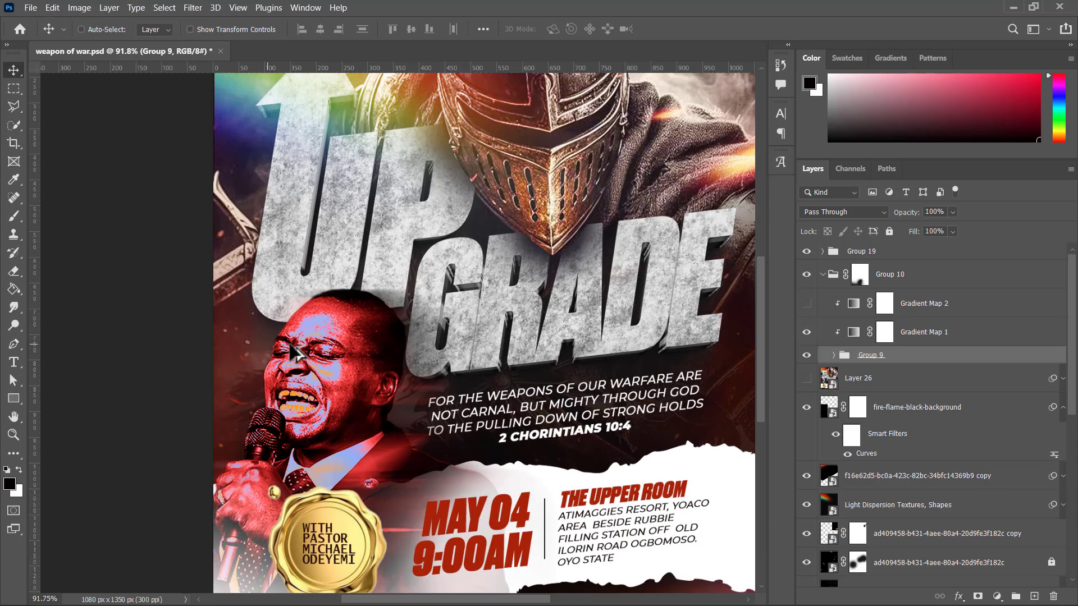
{"action": "scroll", "coordinate": [294, 354], "scroll_direction": "down", "scroll_amount": 3}
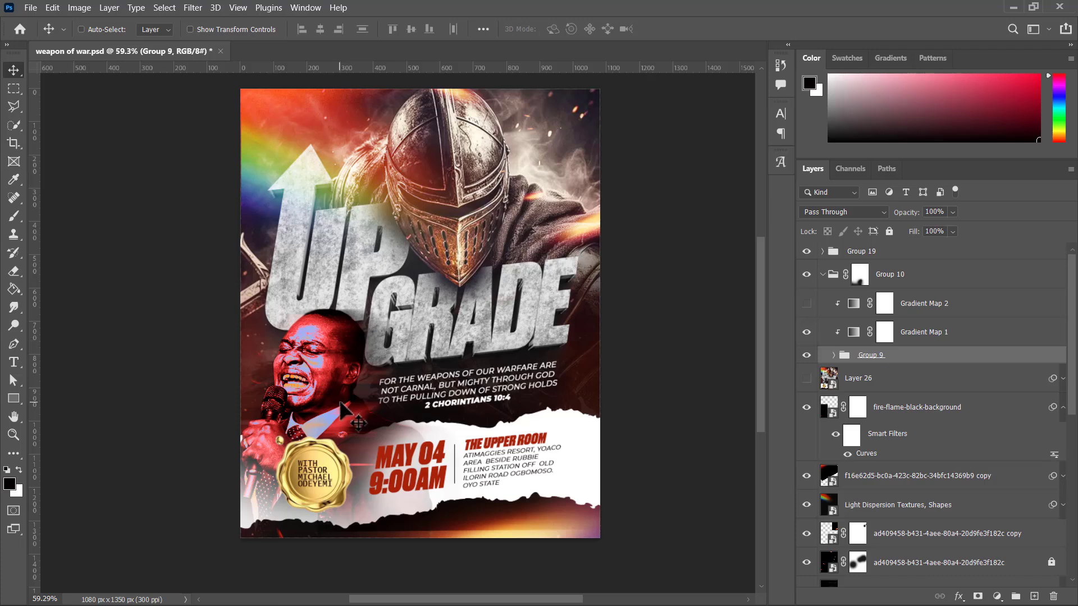
{"action": "left_click", "coordinate": [807, 304]}
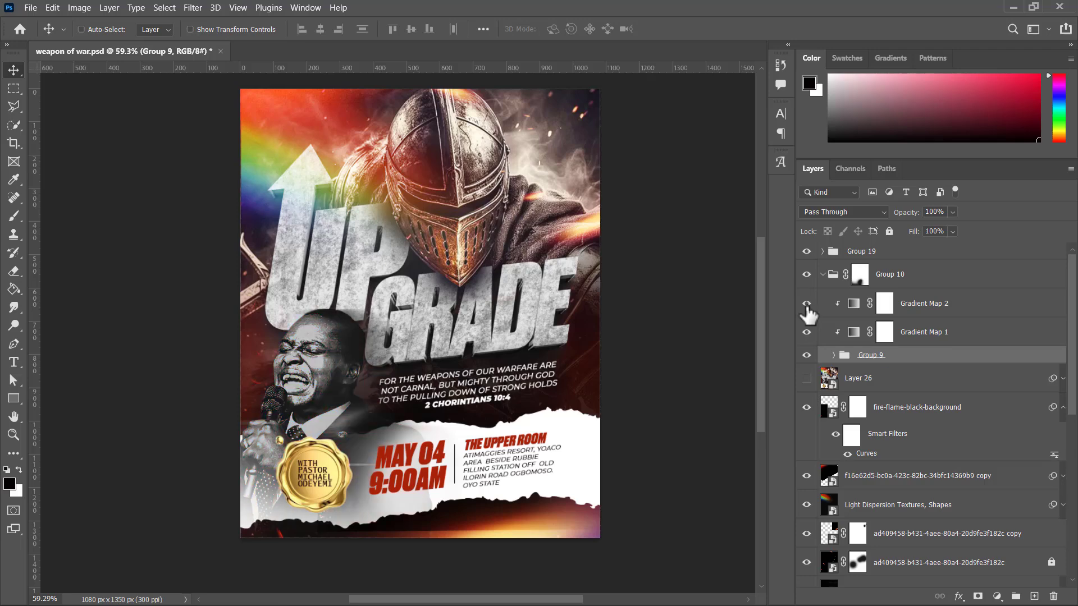
{"action": "left_click", "coordinate": [806, 304]}
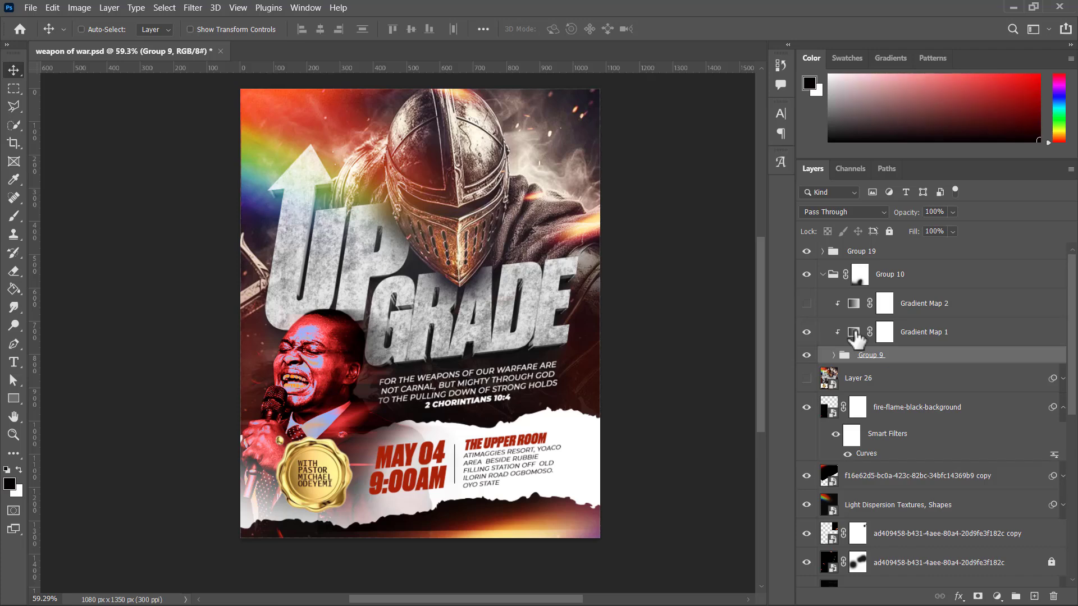
Step: Examine the colour stops and presets of Gradient Map 1's gradient in the Gradient Editor, and close the adjustment's properties
{"action": "double_click", "coordinate": [854, 333]}
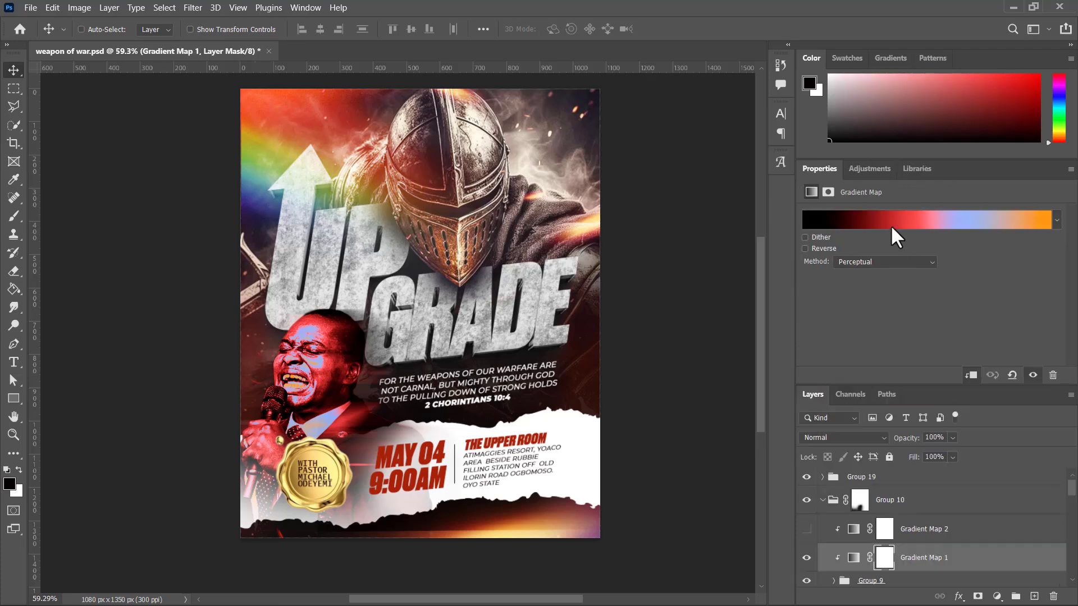
{"action": "left_click", "coordinate": [840, 227]}
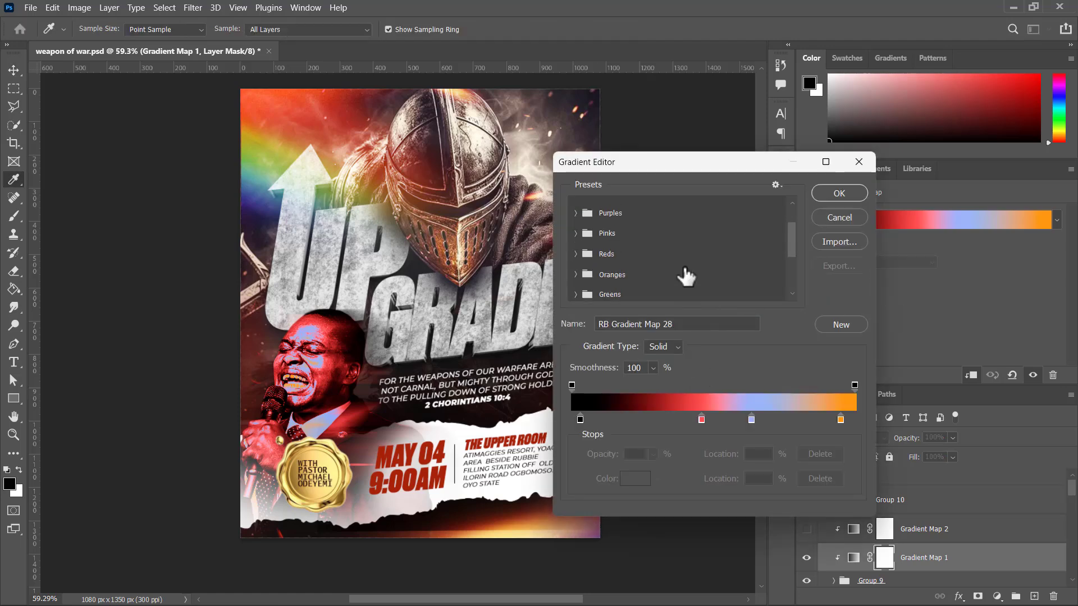
{"action": "scroll", "coordinate": [682, 264], "scroll_direction": "down", "scroll_amount": 4}
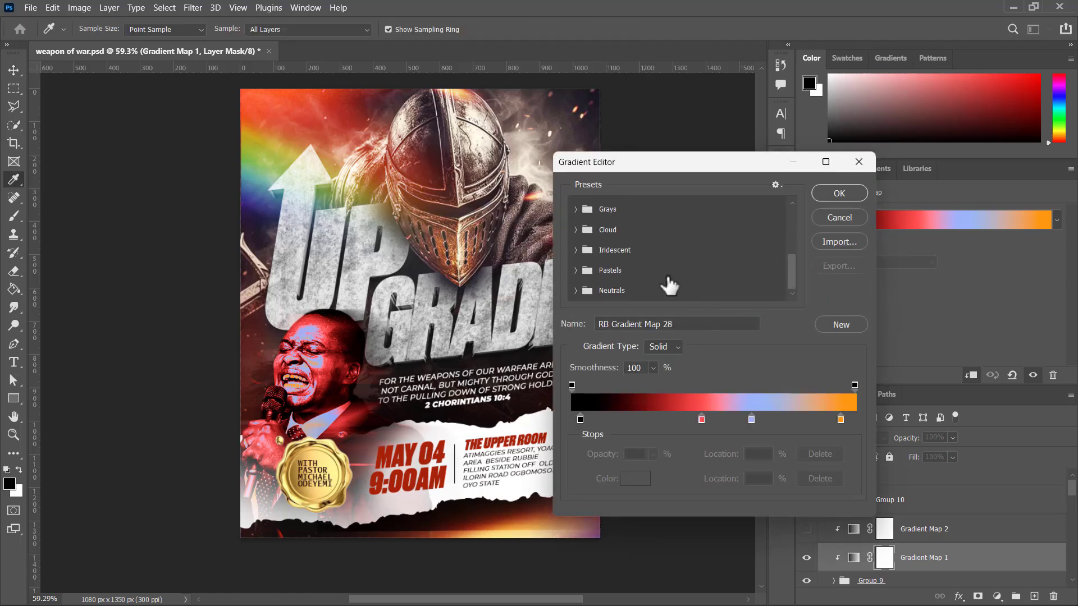
{"action": "scroll", "coordinate": [690, 283], "scroll_direction": "down", "scroll_amount": 1}
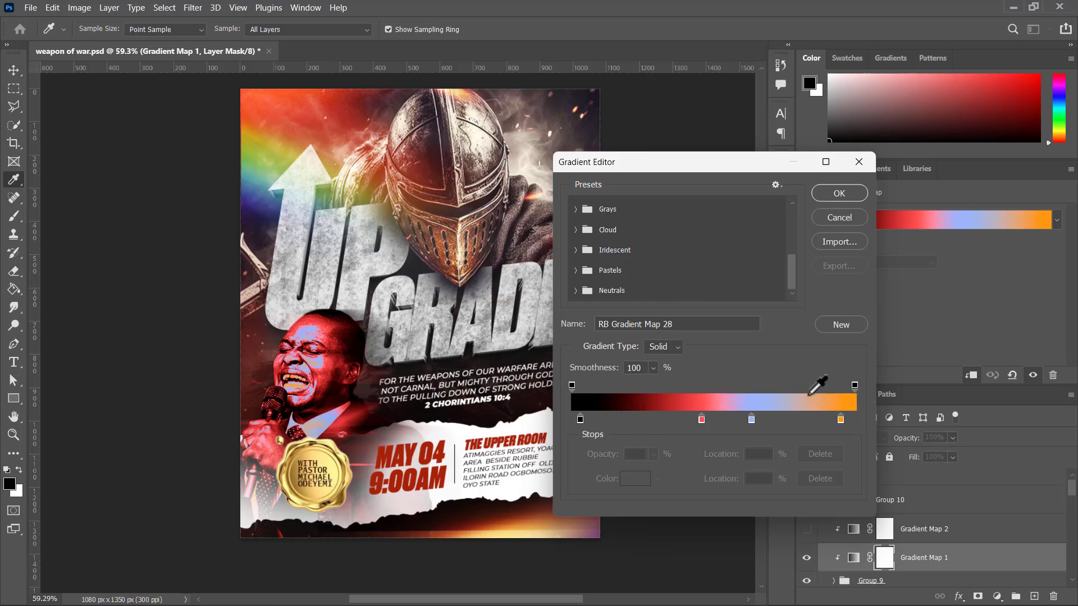
{"action": "left_click", "coordinate": [831, 192]}
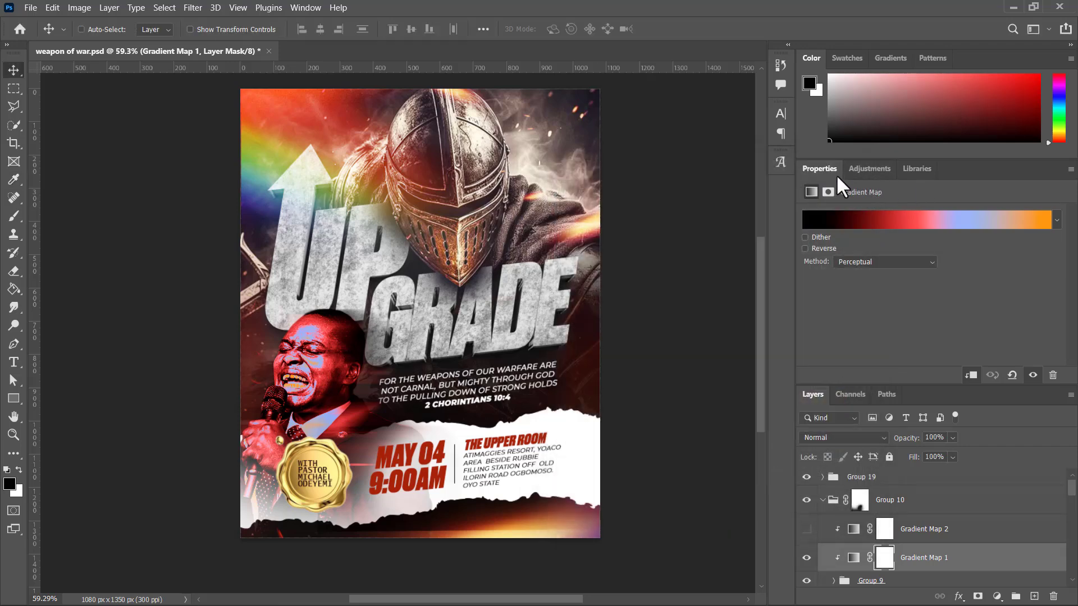
{"action": "right_click", "coordinate": [826, 171]}
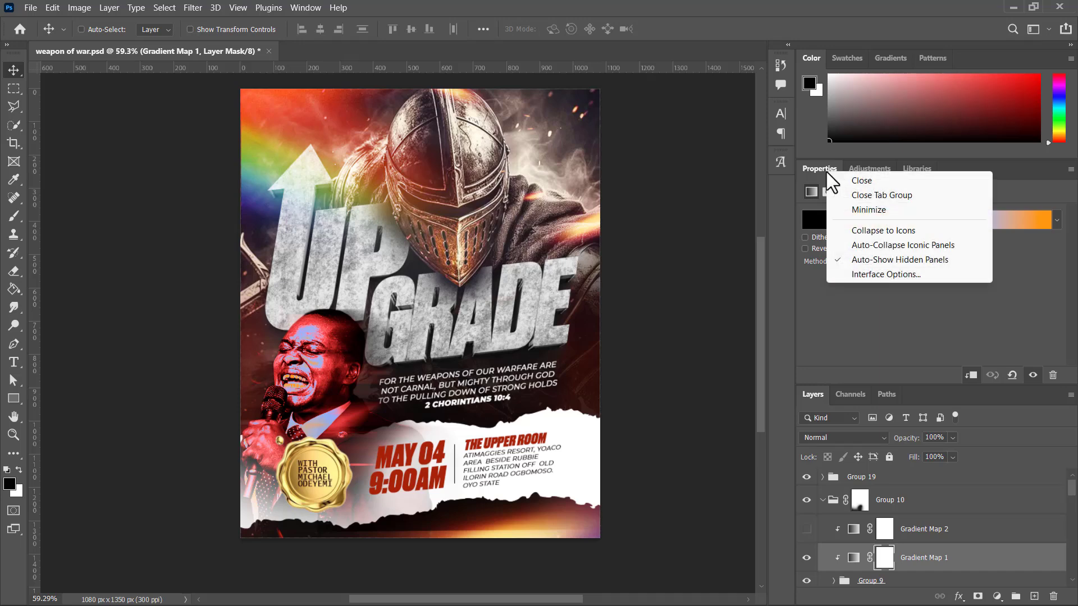
{"action": "left_click", "coordinate": [854, 196]}
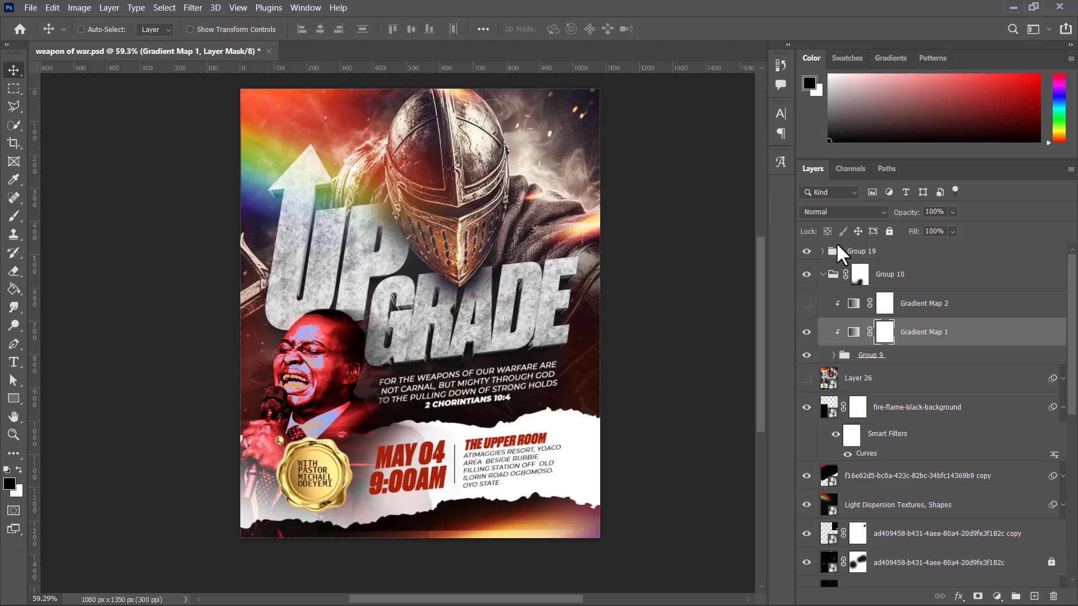
Step: Show Gradient Map 2, inspect the colour of its gradient's dark stop, and close the adjustment's properties
{"action": "left_click", "coordinate": [807, 303]}
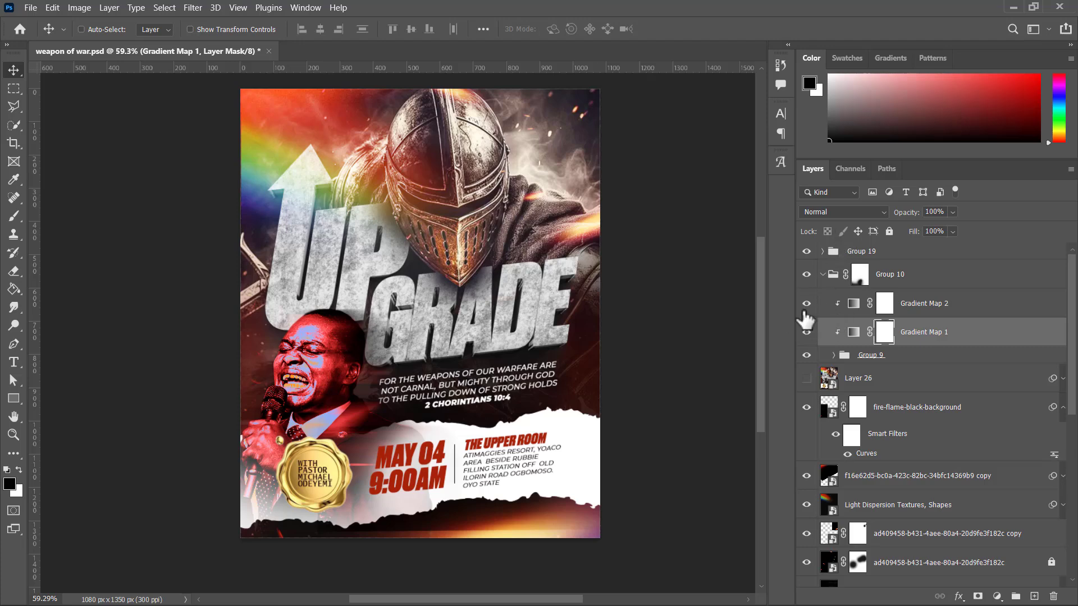
{"action": "double_click", "coordinate": [854, 305]}
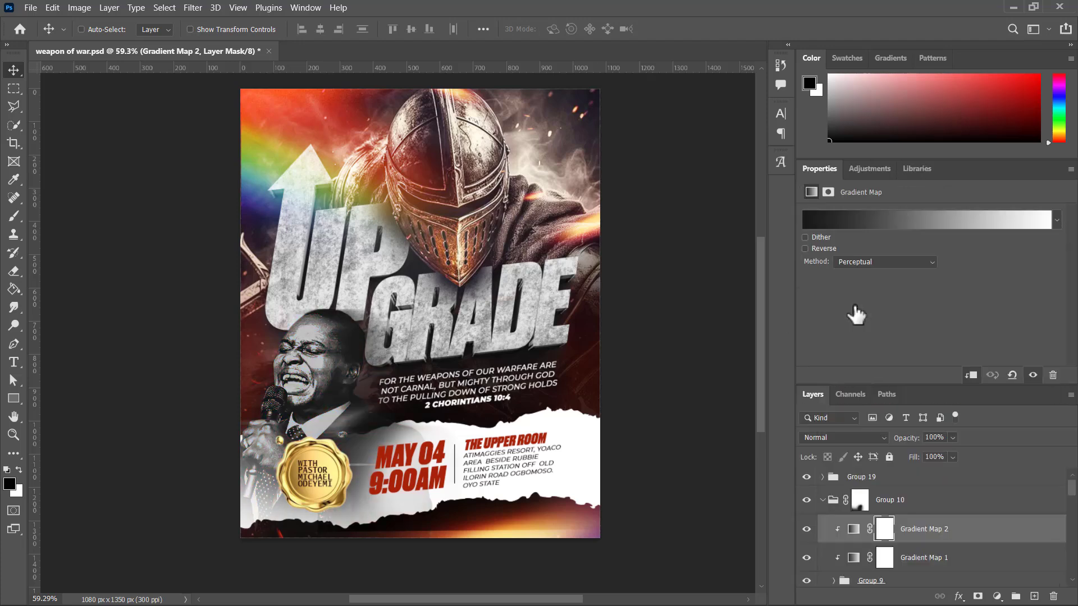
{"action": "left_click", "coordinate": [850, 221]}
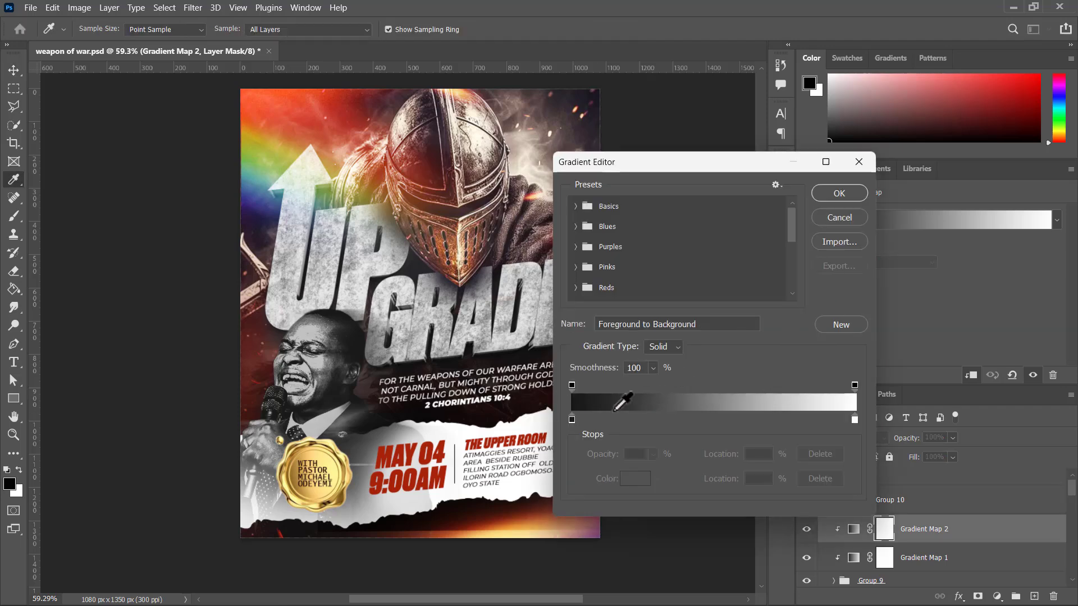
{"action": "left_click", "coordinate": [571, 419]}
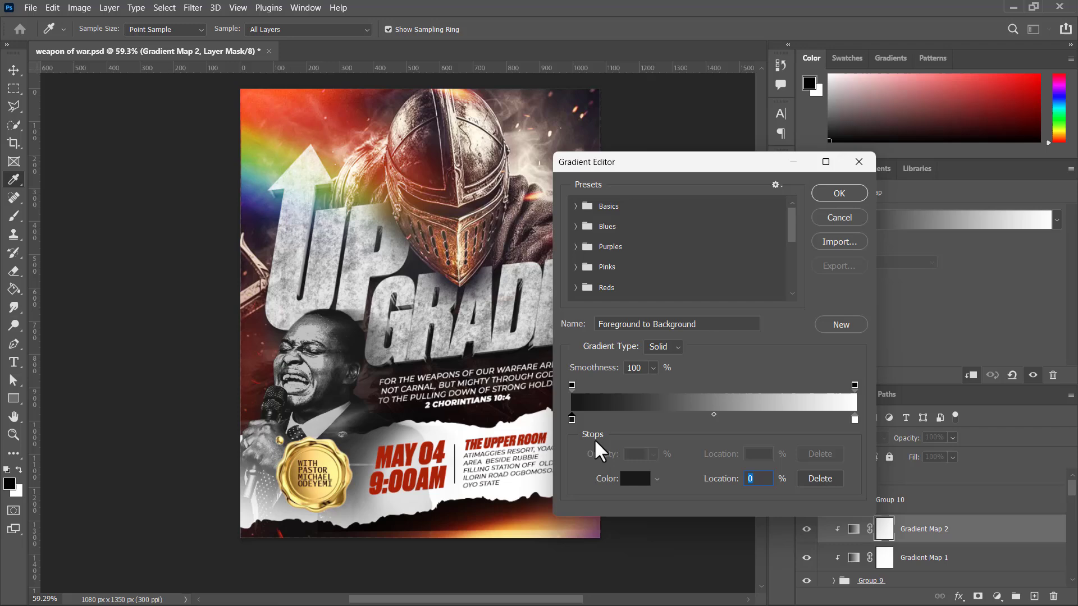
{"action": "left_click", "coordinate": [636, 478]}
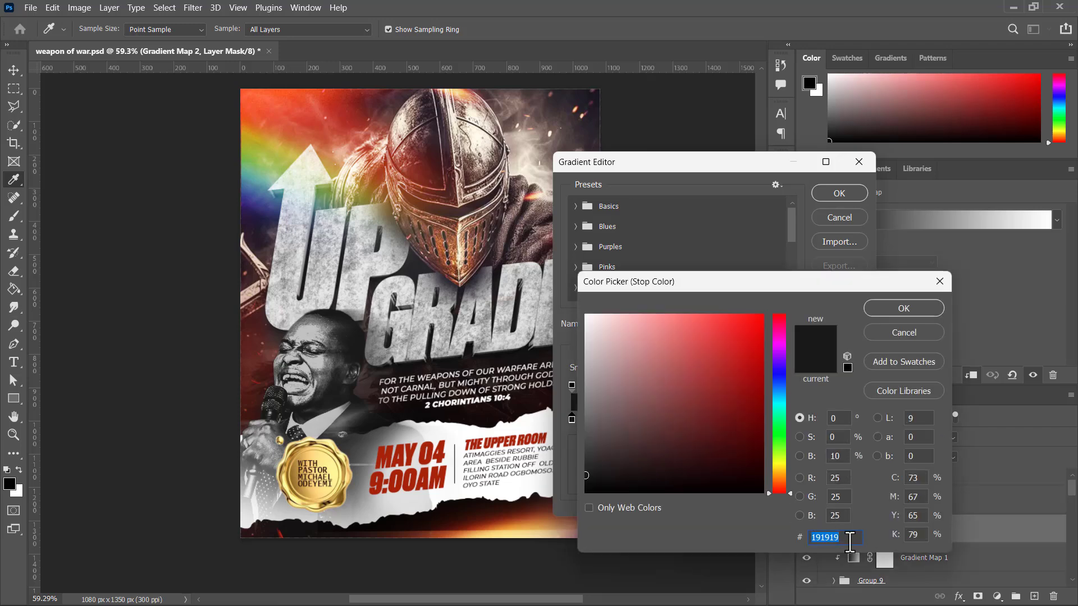
{"action": "left_click", "coordinate": [815, 537]}
{"action": "left_click", "coordinate": [889, 309]}
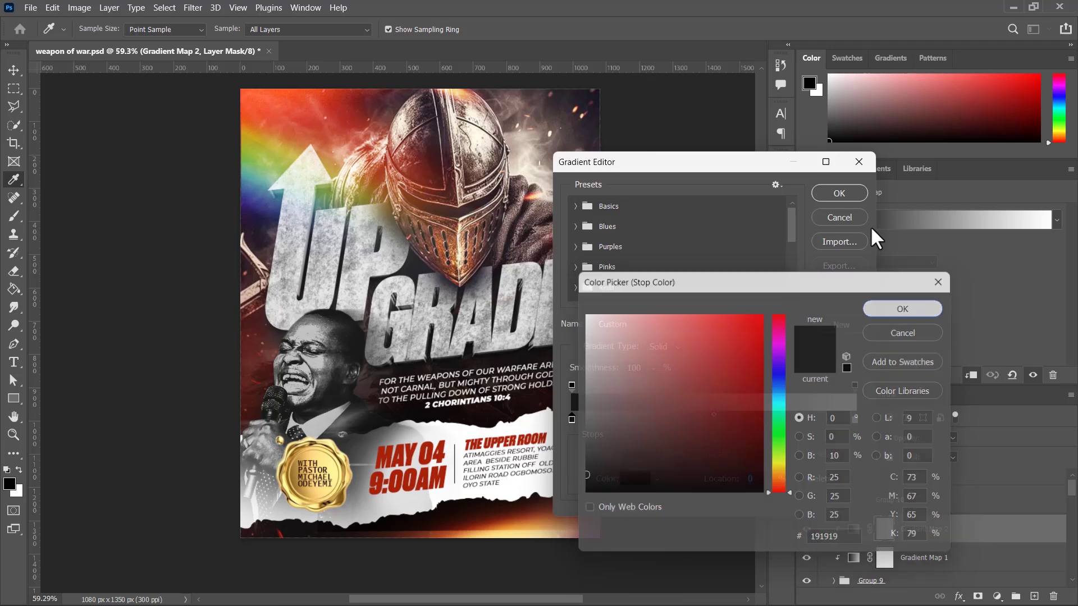
{"action": "key", "text": "Return"}
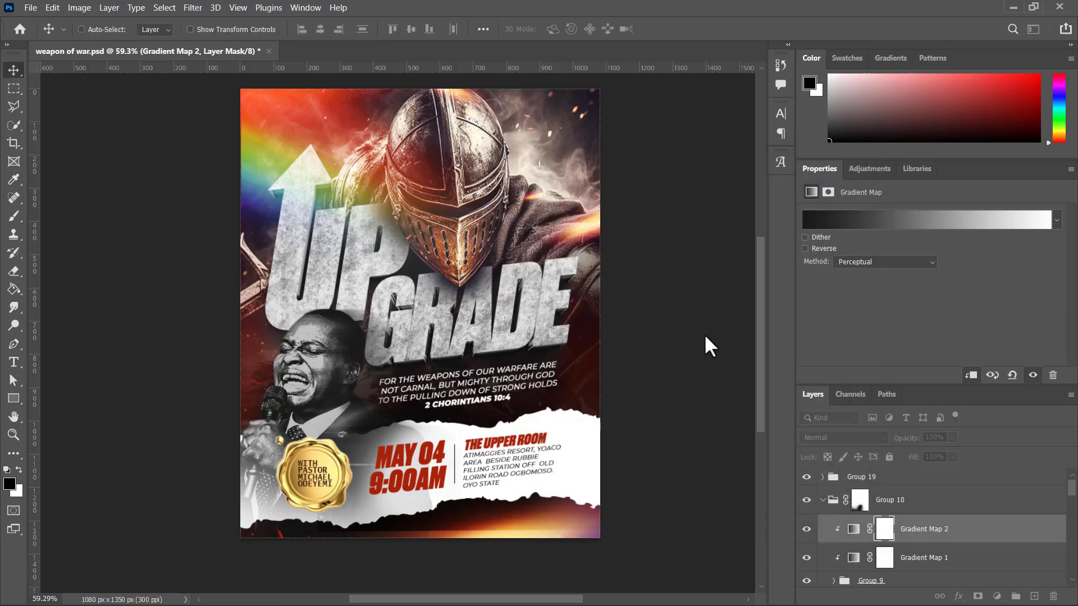
{"action": "right_click", "coordinate": [820, 172]}
{"action": "left_click", "coordinate": [856, 199]}
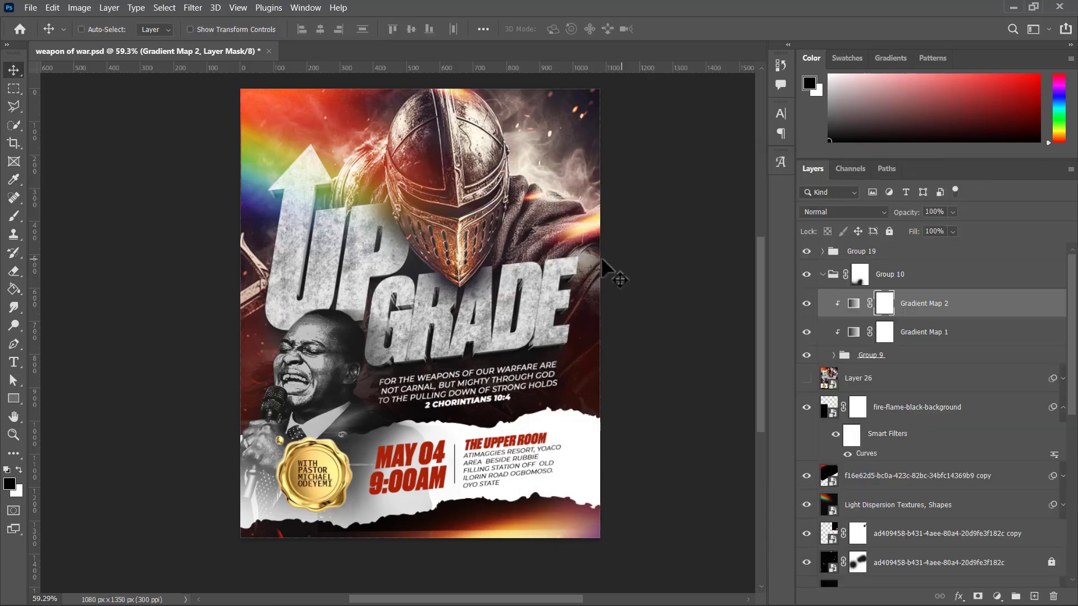
Step: Collapse Group 10 and compare the flyer with the group switched off and on
{"action": "left_click", "coordinate": [823, 284]}
{"action": "left_click", "coordinate": [822, 275]}
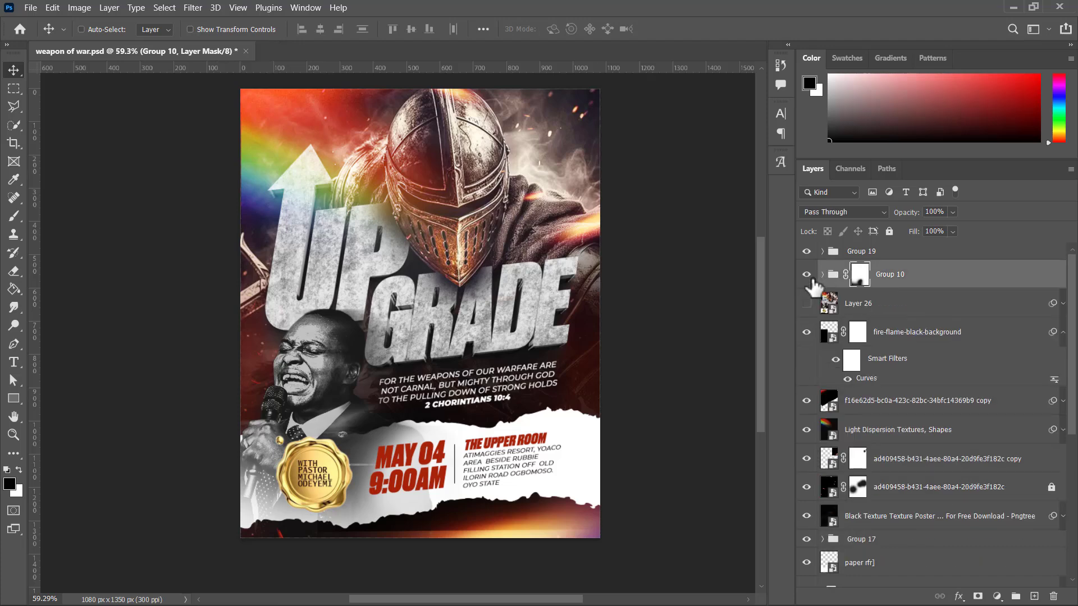
{"action": "left_click", "coordinate": [807, 275]}
{"action": "left_click", "coordinate": [807, 274]}
Step: Stamp all visible layers into a new merged layer above Group 19
{"action": "left_click", "coordinate": [860, 306]}
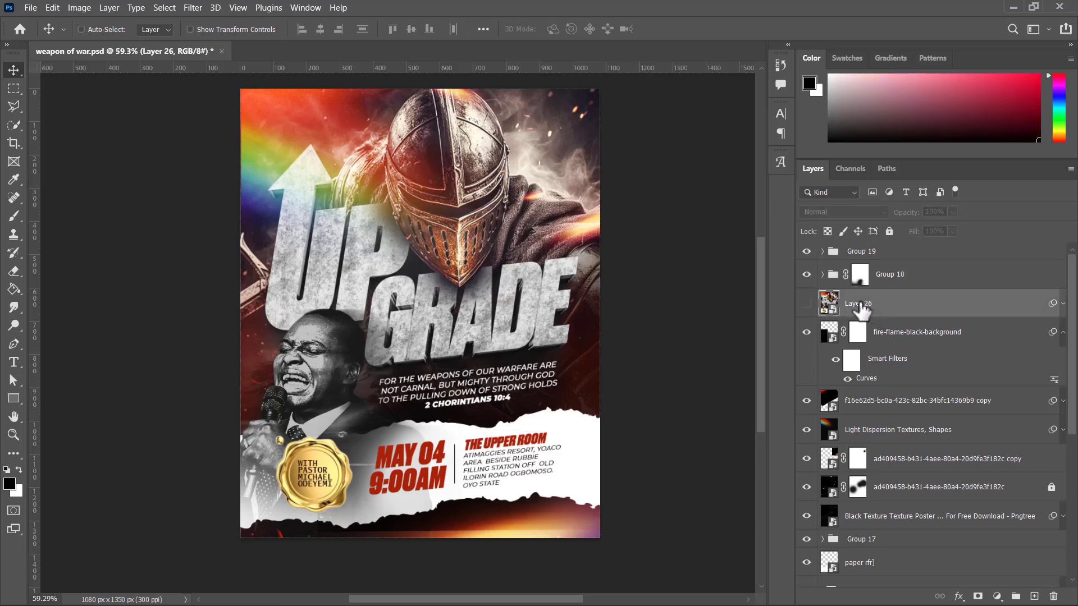
{"action": "left_click", "coordinate": [875, 258]}
{"action": "key", "text": "ctrl"}
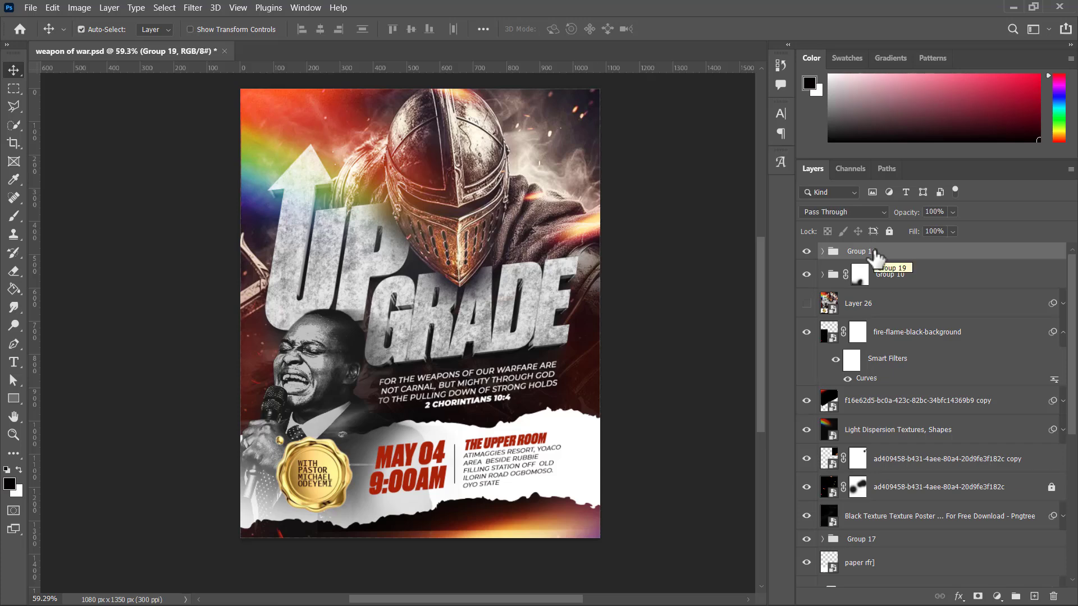
{"action": "key", "text": "ctrl+alt+shift+e"}
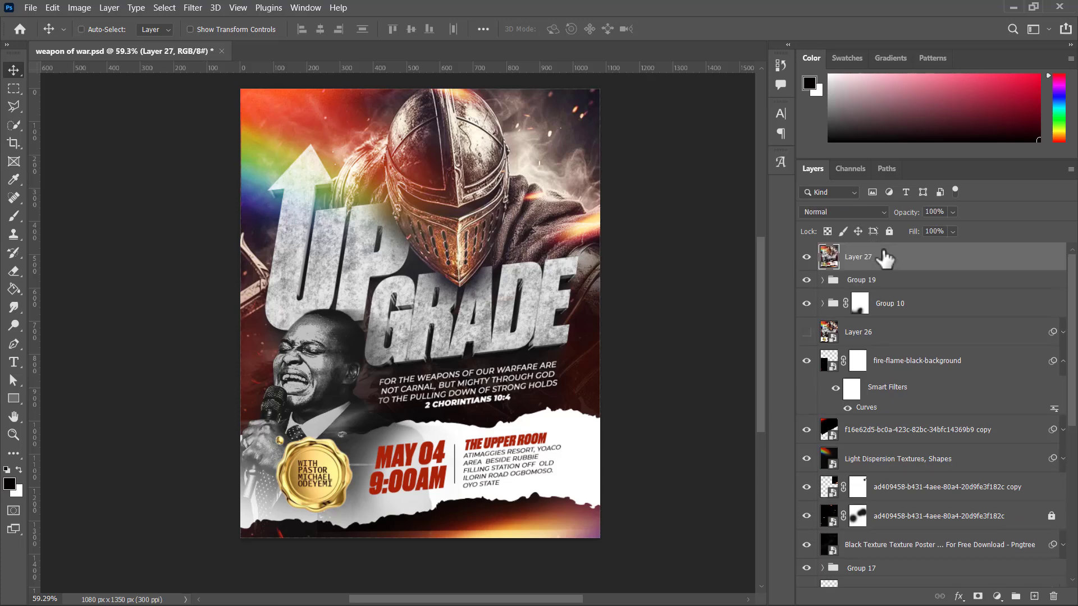
{"action": "right_click", "coordinate": [874, 245]}
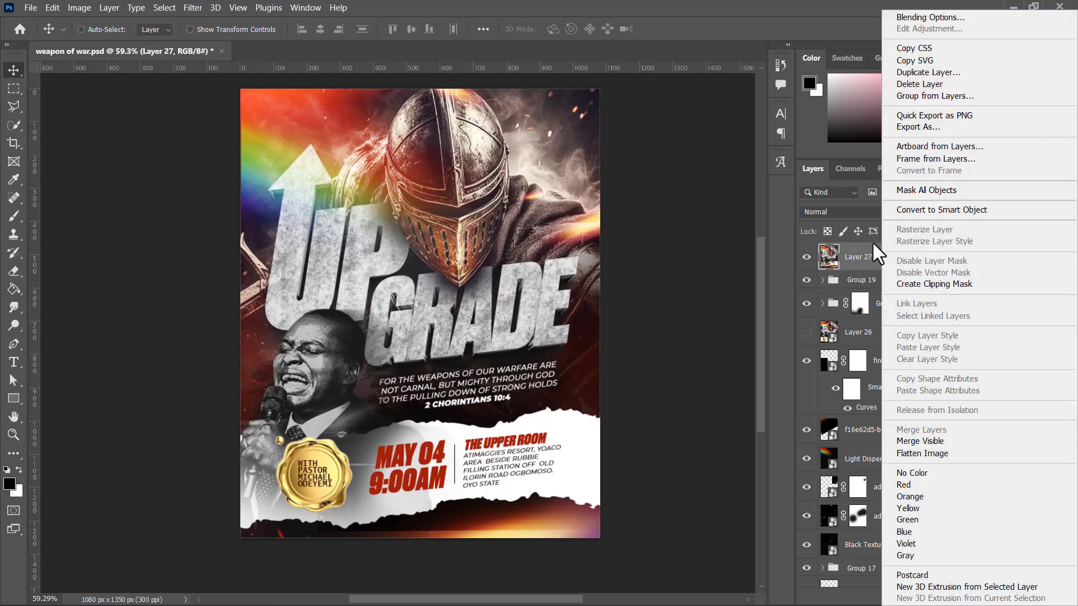
{"action": "left_click", "coordinate": [754, 268]}
Step: Compare the flyer with the merged Layer 27 switched off and on, and check the older merged Layer 26
{"action": "left_click", "coordinate": [807, 257]}
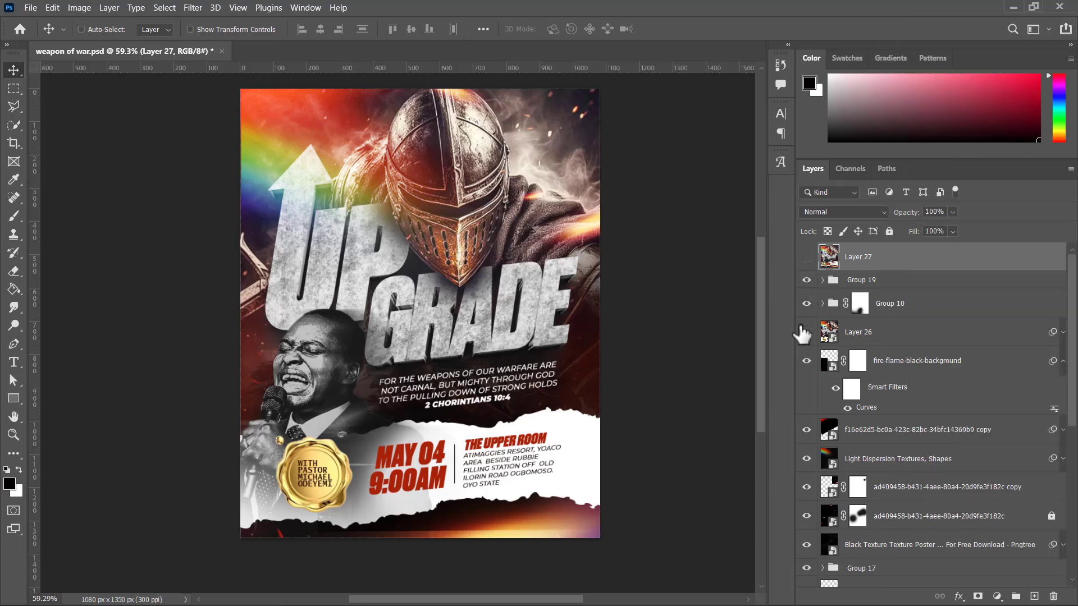
{"action": "left_click", "coordinate": [829, 331]}
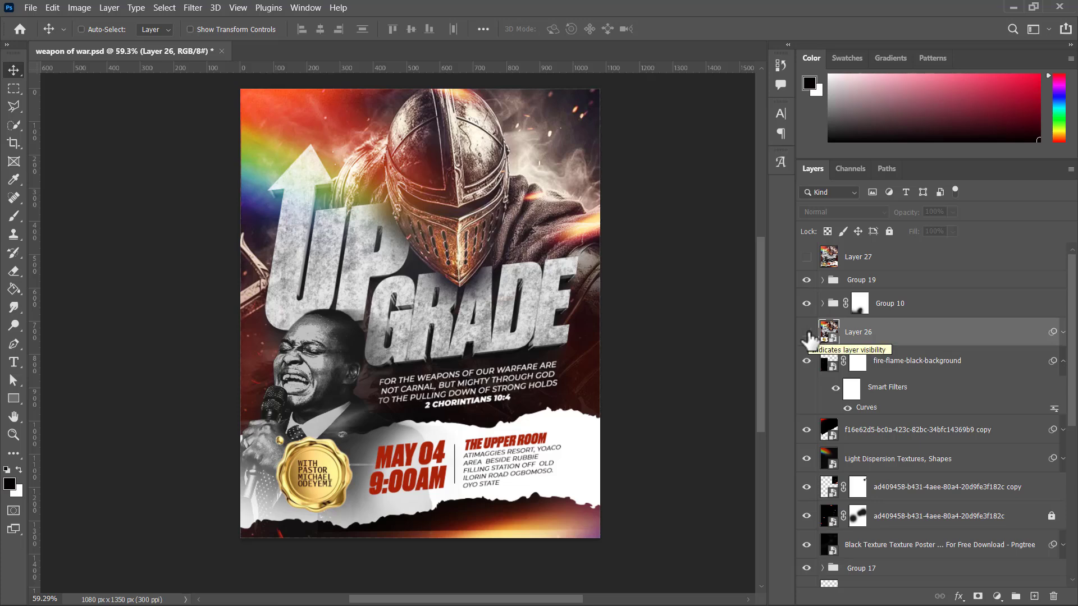
{"action": "left_click", "coordinate": [806, 333]}
{"action": "left_click", "coordinate": [815, 262]}
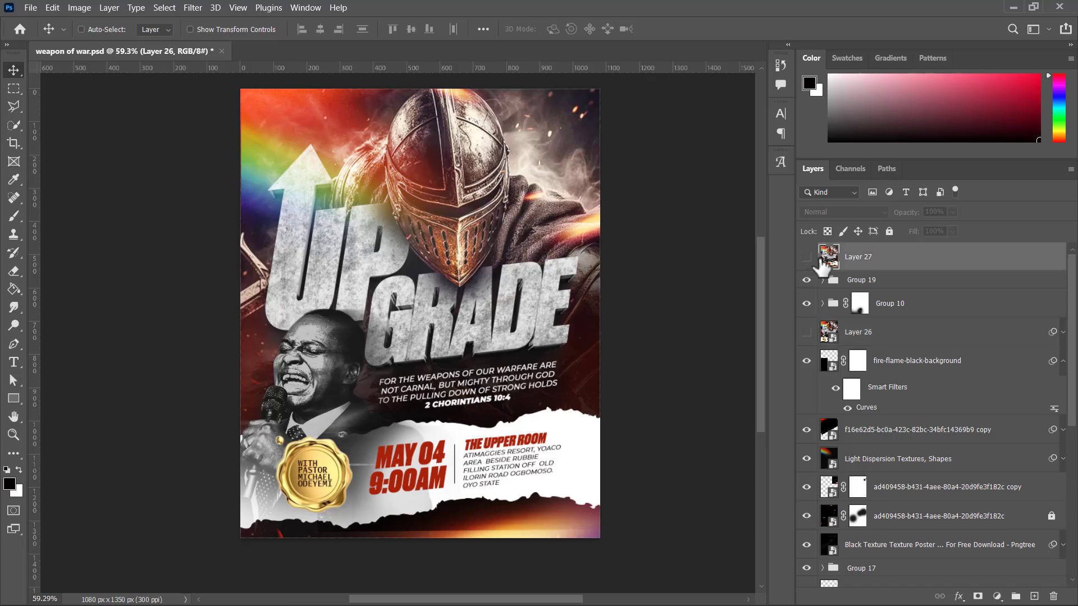
{"action": "left_click", "coordinate": [806, 259]}
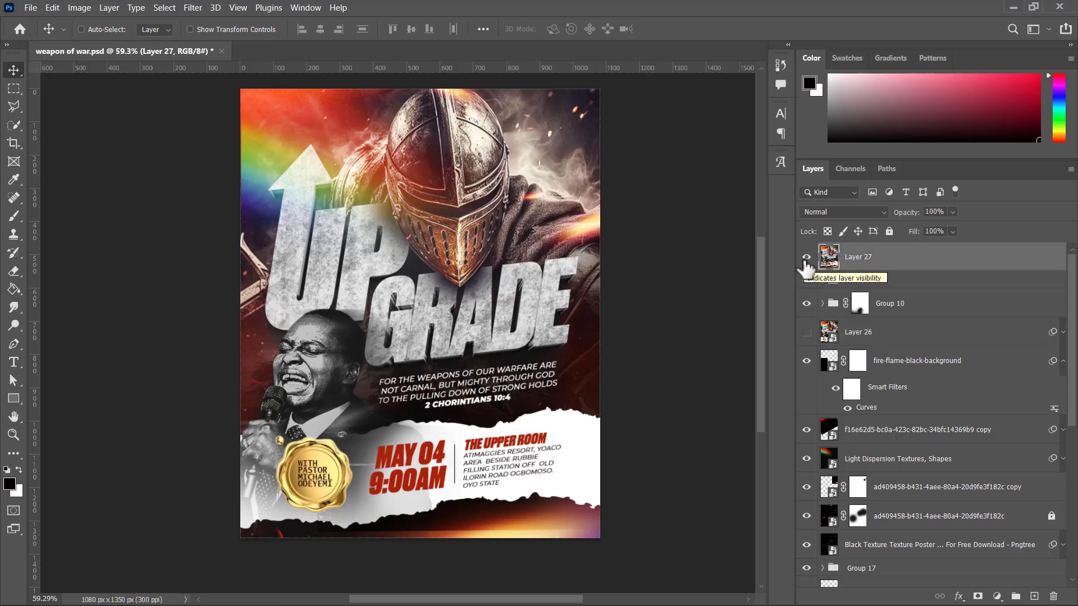
{"action": "left_click", "coordinate": [806, 260]}
{"action": "left_click", "coordinate": [806, 258]}
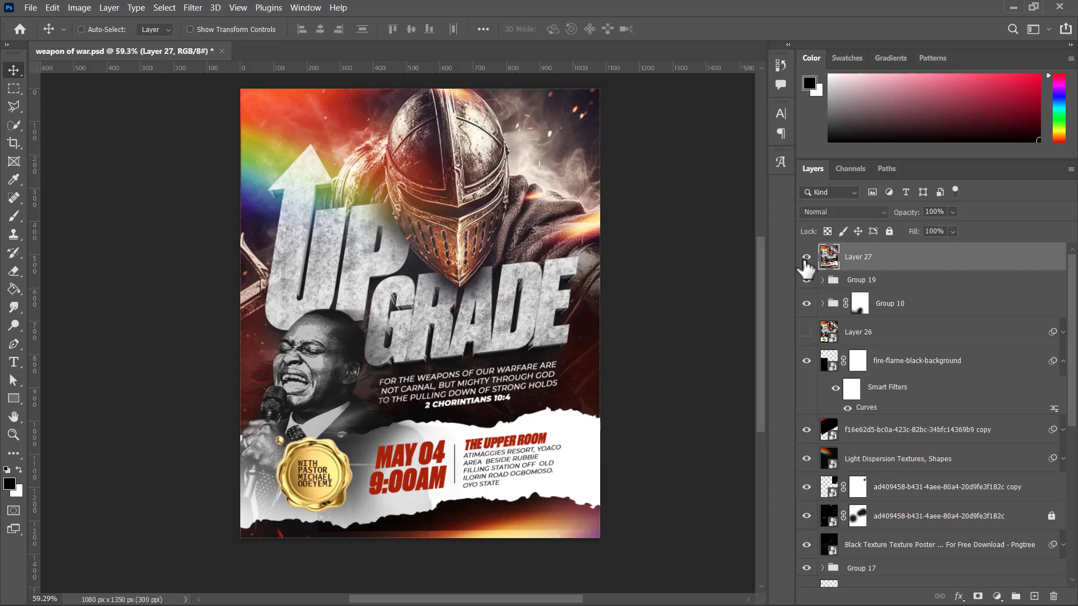
Step: Convert Layer 27 to a smart object and open the Camera Raw Filter for it
{"action": "right_click", "coordinate": [865, 262]}
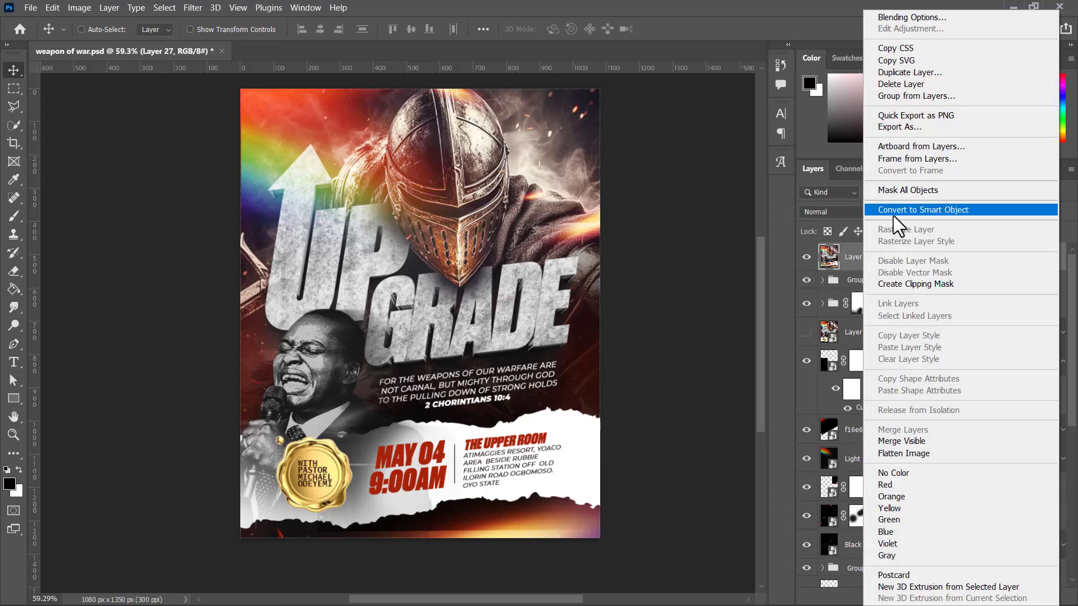
{"action": "left_click", "coordinate": [894, 215]}
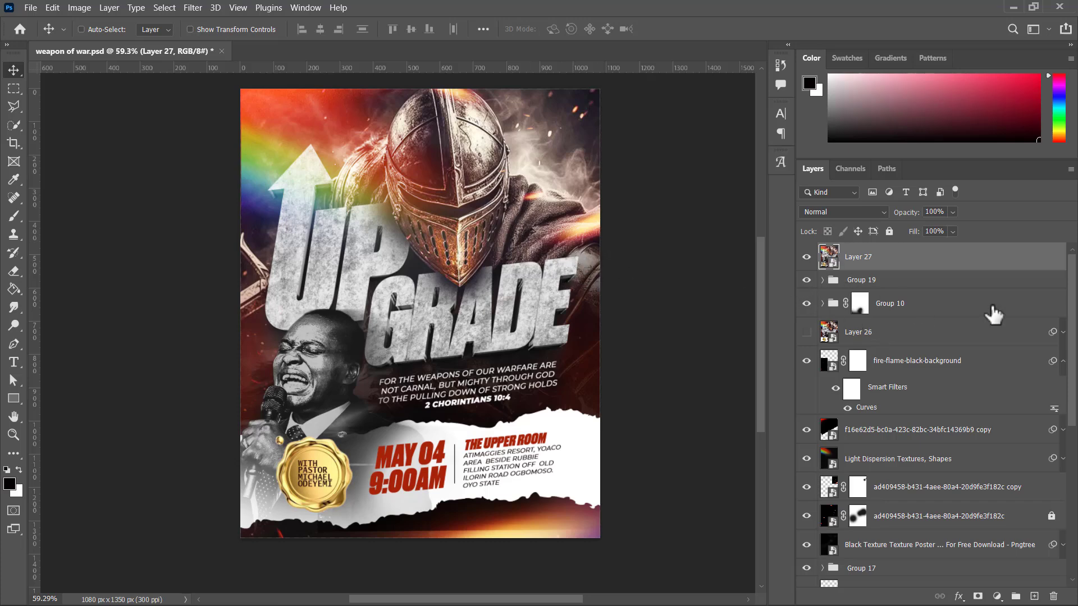
{"action": "left_click", "coordinate": [192, 8]}
{"action": "left_click", "coordinate": [254, 104]}
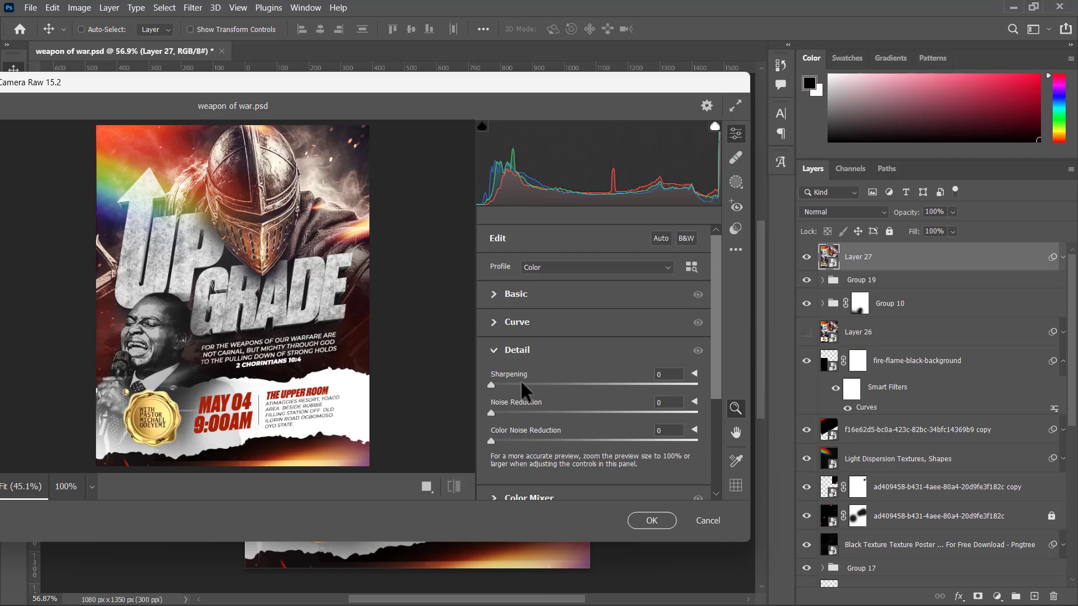
Step: Set Sharpening to 74, Texture to +37 and Clarity to +29 in Camera Raw, and apply the filter to Layer 27
{"action": "left_click_drag", "start_coordinate": [520, 382], "coordinate": [593, 382]}
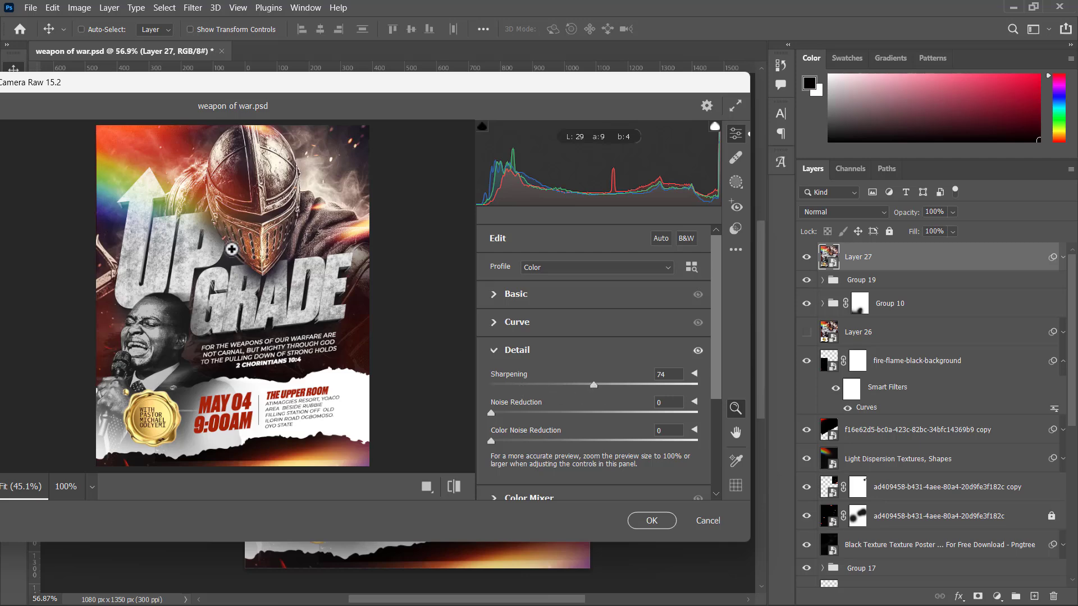
{"action": "left_click", "coordinate": [247, 275]}
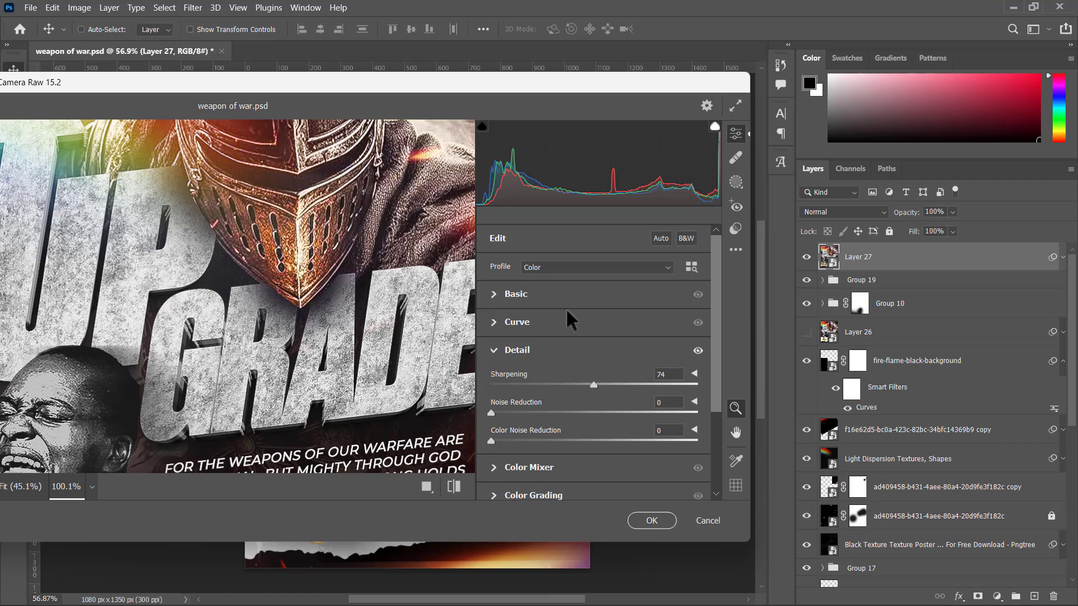
{"action": "left_click", "coordinate": [539, 294]}
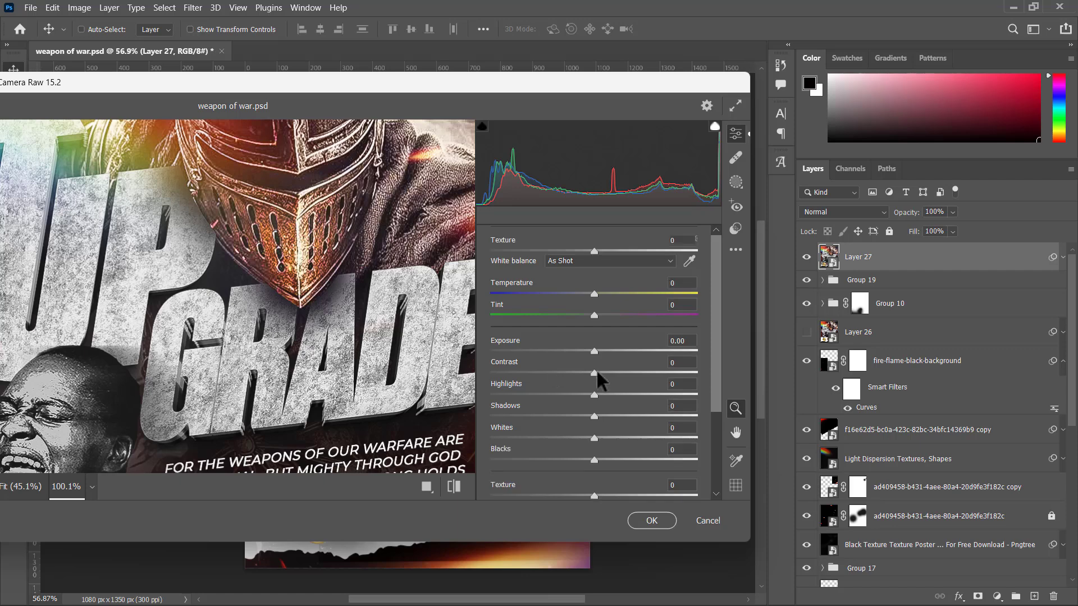
{"action": "scroll", "coordinate": [589, 364], "scroll_direction": "down", "scroll_amount": 5}
{"action": "scroll", "coordinate": [595, 296], "scroll_direction": "up", "scroll_amount": 3}
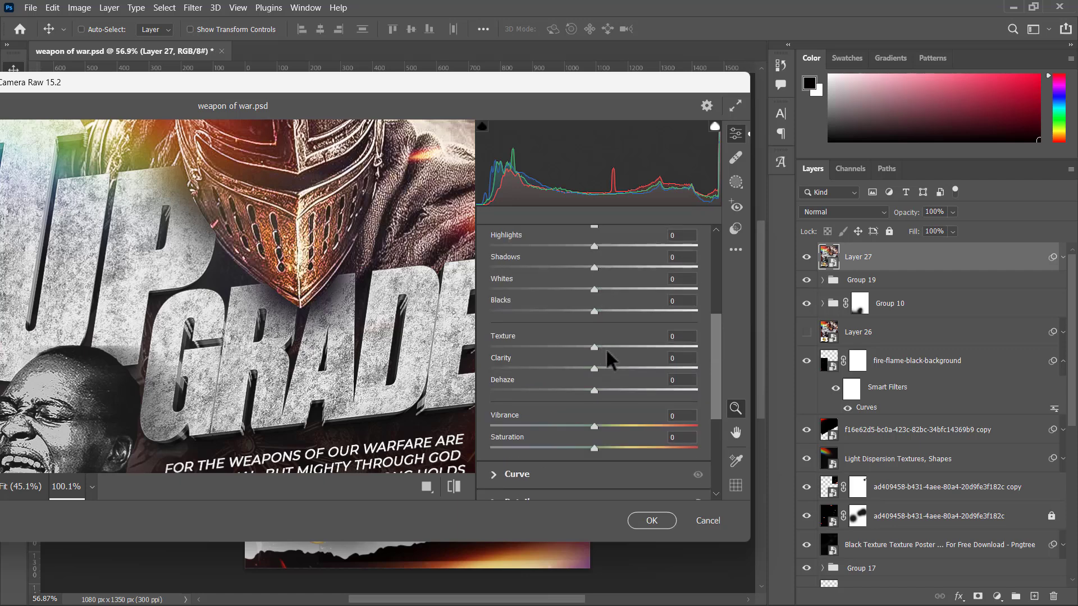
{"action": "left_click_drag", "start_coordinate": [614, 347], "coordinate": [616, 368]}
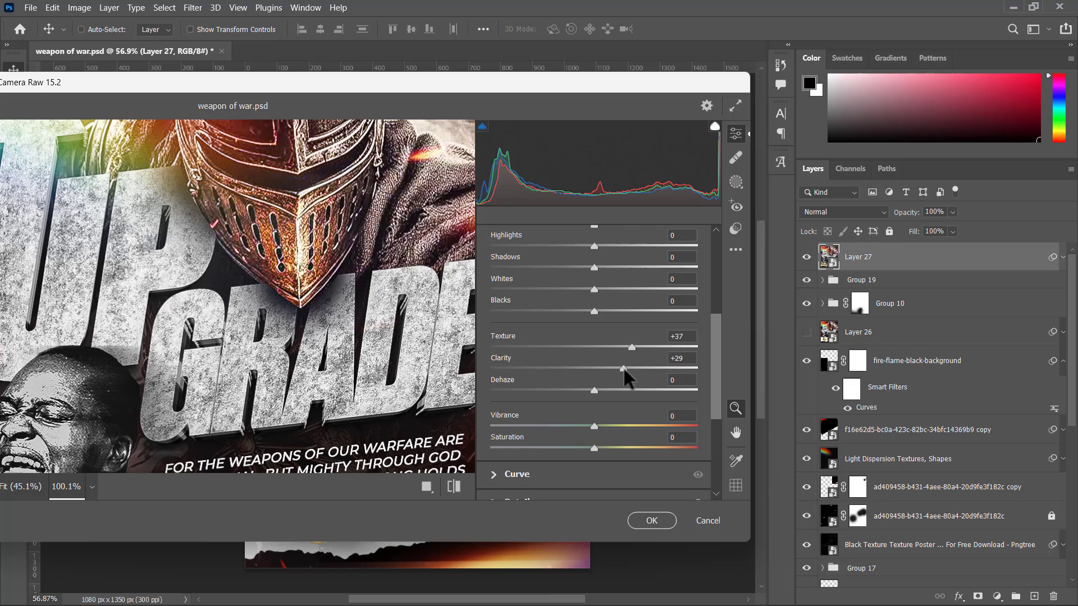
{"action": "left_click", "coordinate": [645, 521]}
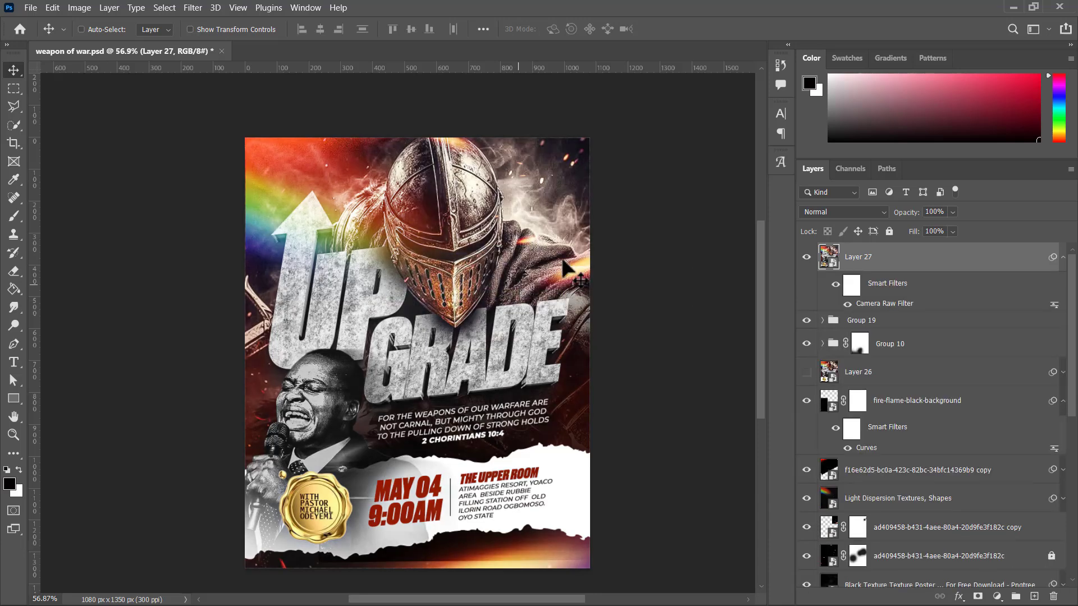
Step: Compare the flyer before and after the Camera Raw Filter by switching Layer 27 off and on
{"action": "left_click", "coordinate": [807, 257]}
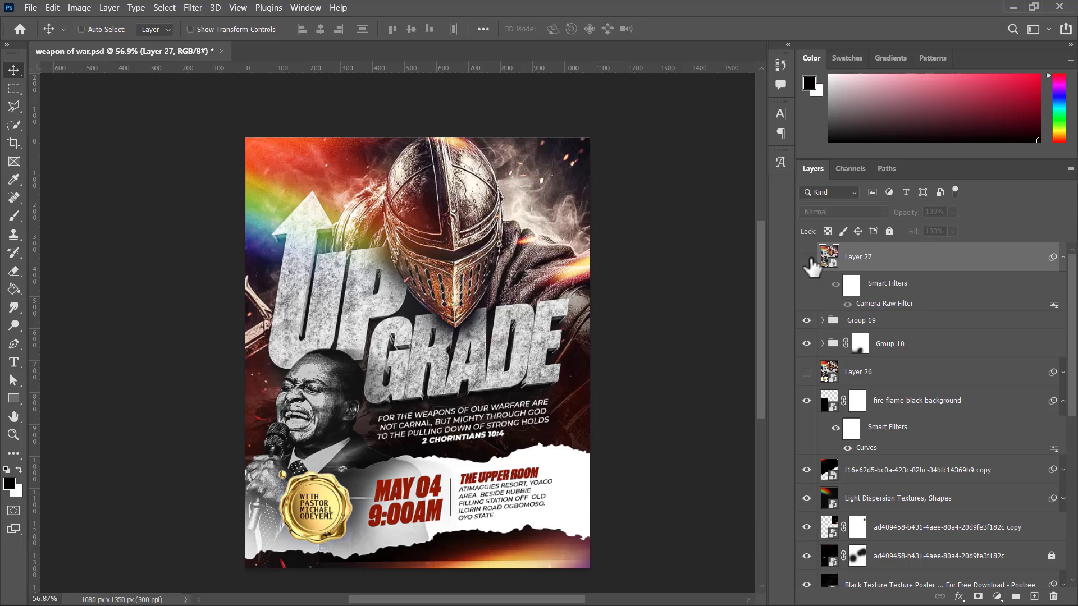
{"action": "left_click", "coordinate": [807, 257]}
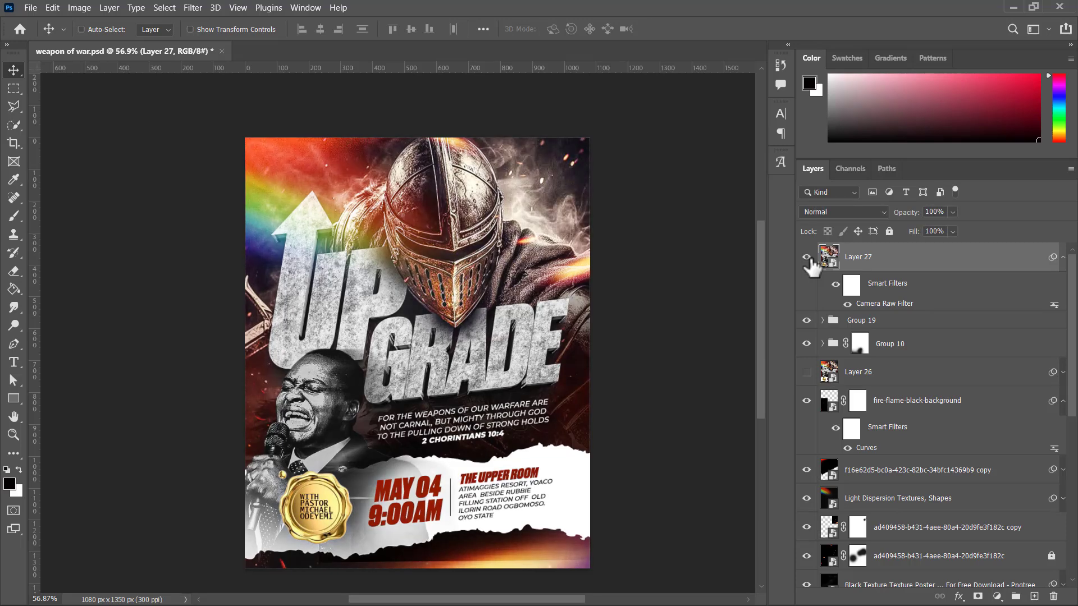
{"action": "left_click", "coordinate": [807, 257]}
{"action": "left_click", "coordinate": [807, 258]}
{"action": "key", "text": "super+Tab"}
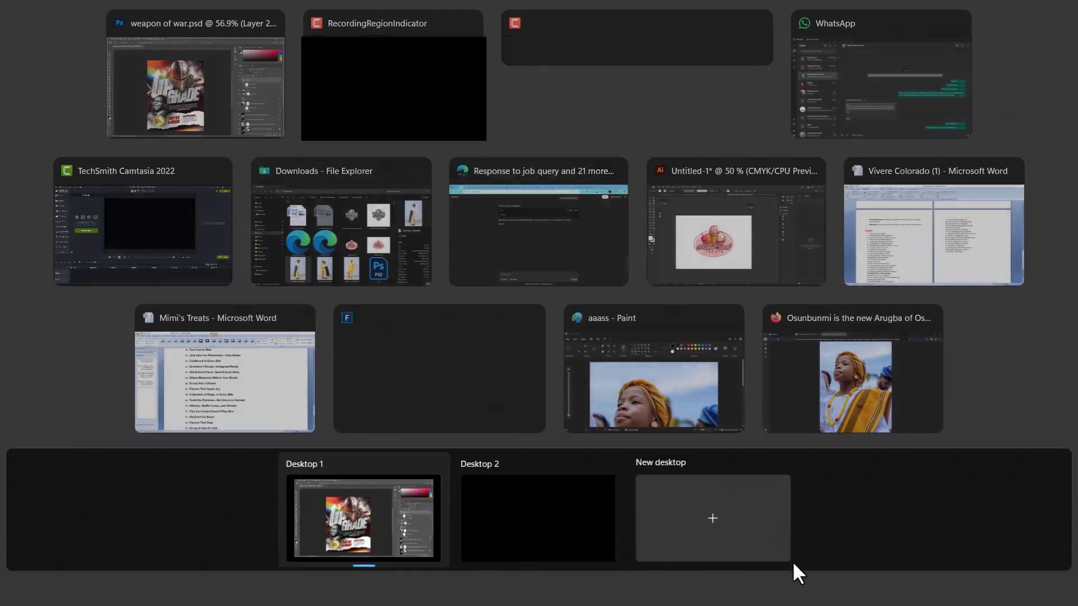
{"action": "left_click", "coordinate": [582, 64]}
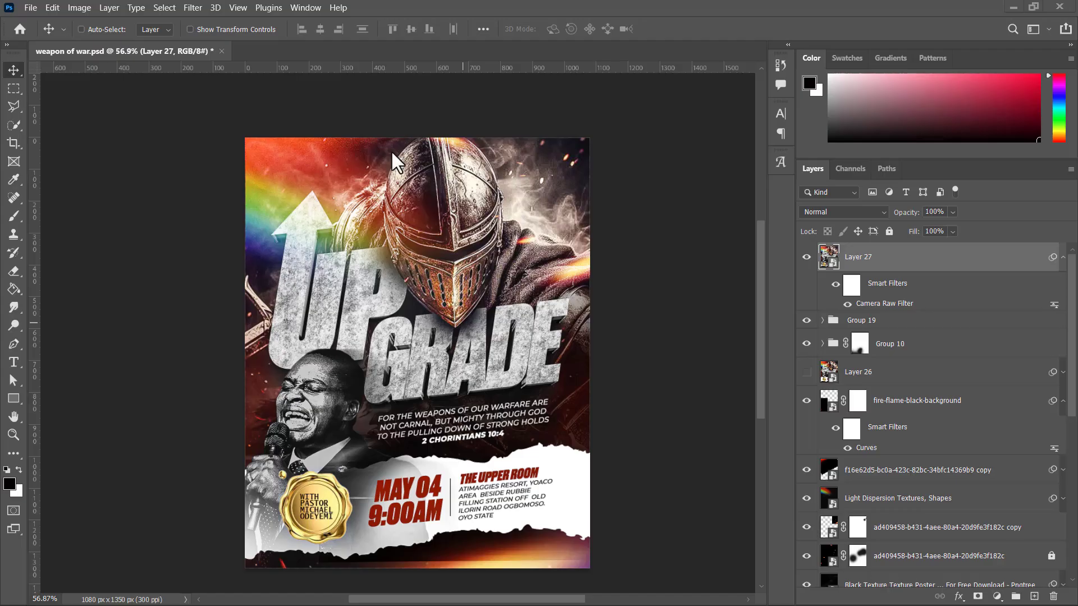